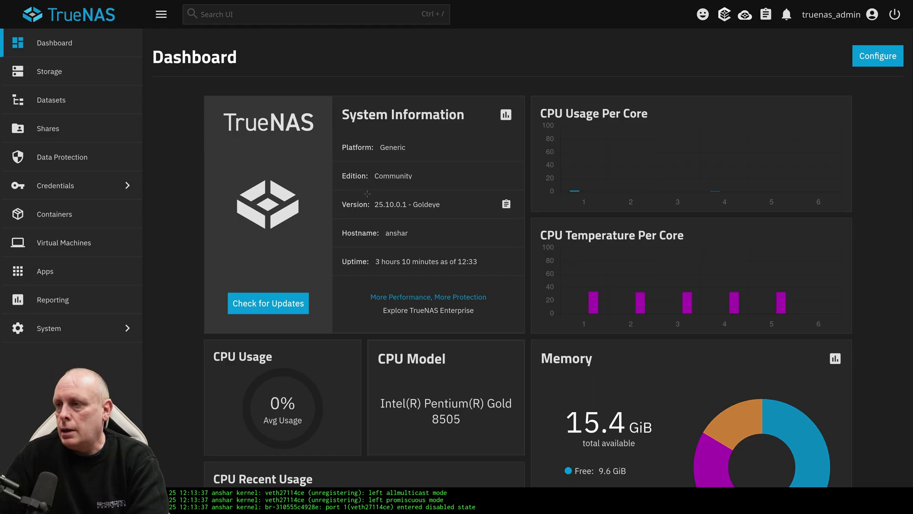
- Draw an annotation on the TrueNAS dashboard, then clear it
{"action": "mouse_move", "coordinate": [433, 217]}
{"action": "left_mouse_down"}
{"action": "mouse_move", "coordinate": [333, 194]}
{"action": "mouse_move", "coordinate": [362, 192]}
{"action": "left_mouse_up"}
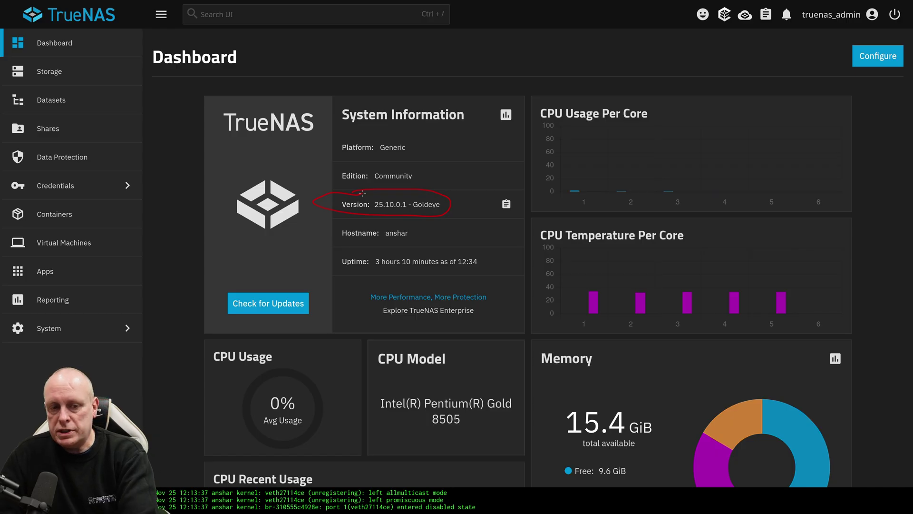
{"action": "key", "text": "Escape"}
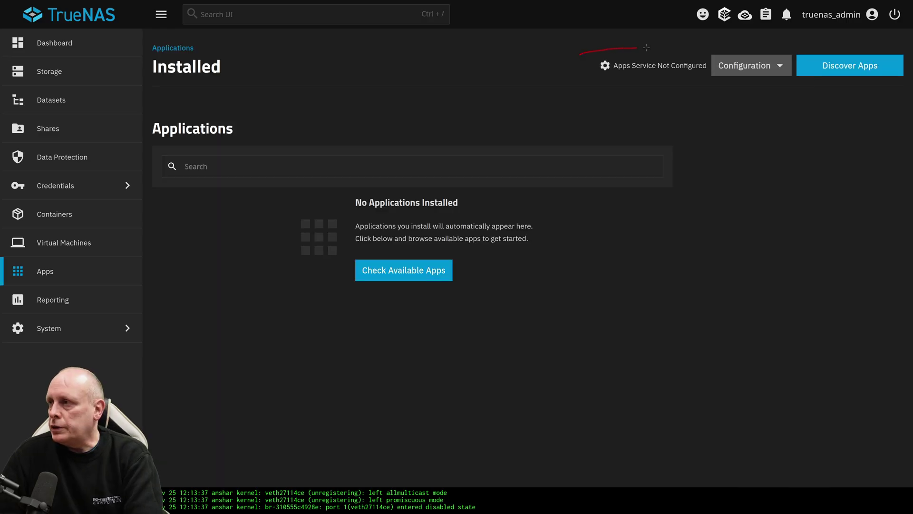
- Choose tank as the apps pool, then search the Discover catalog for syncthing
{"action": "mouse_move", "coordinate": [662, 49]}
{"action": "left_mouse_down"}
{"action": "mouse_move", "coordinate": [701, 73]}
{"action": "mouse_move", "coordinate": [584, 71]}
{"action": "mouse_move", "coordinate": [590, 57]}
{"action": "left_mouse_up"}
{"action": "key", "text": "e"}
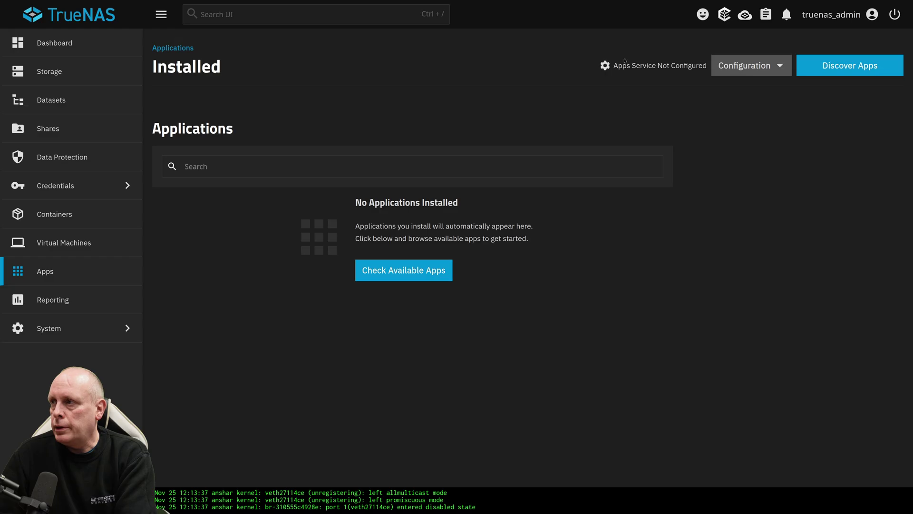
{"action": "left_click", "coordinate": [743, 69]}
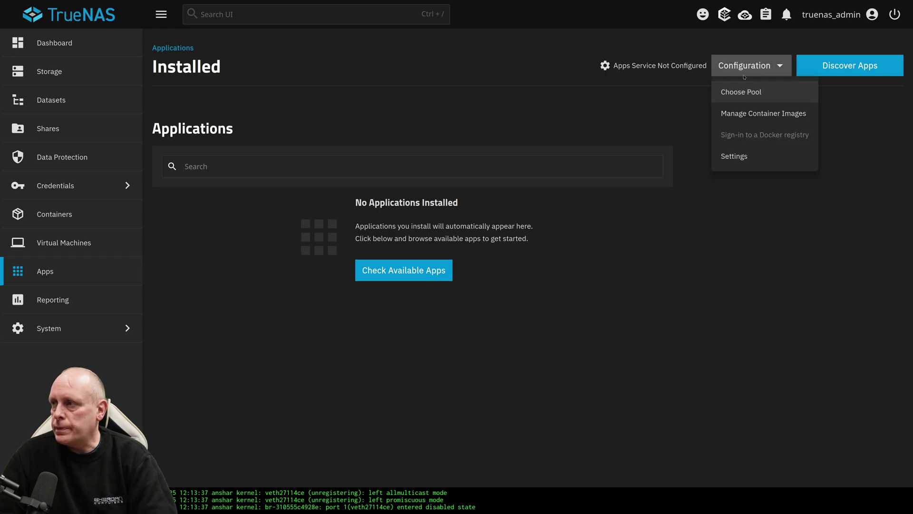
{"action": "left_click", "coordinate": [744, 92]}
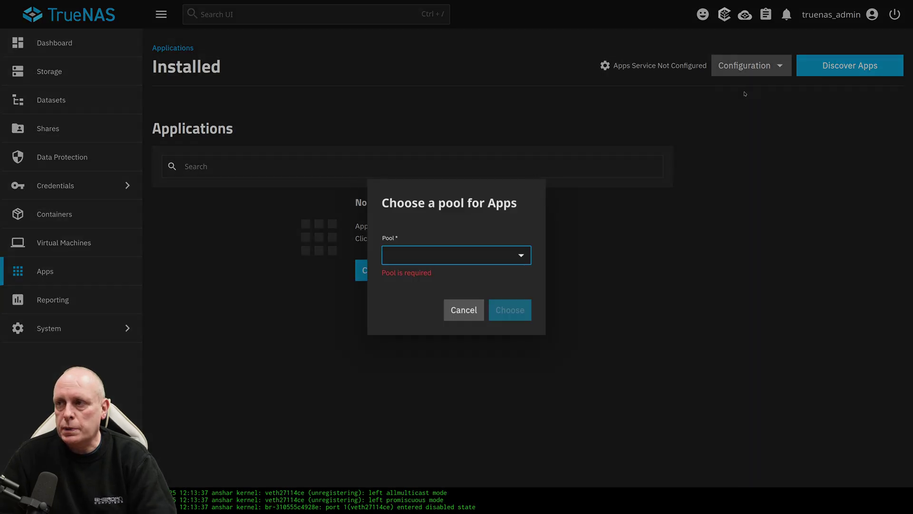
{"action": "left_click", "coordinate": [501, 262]}
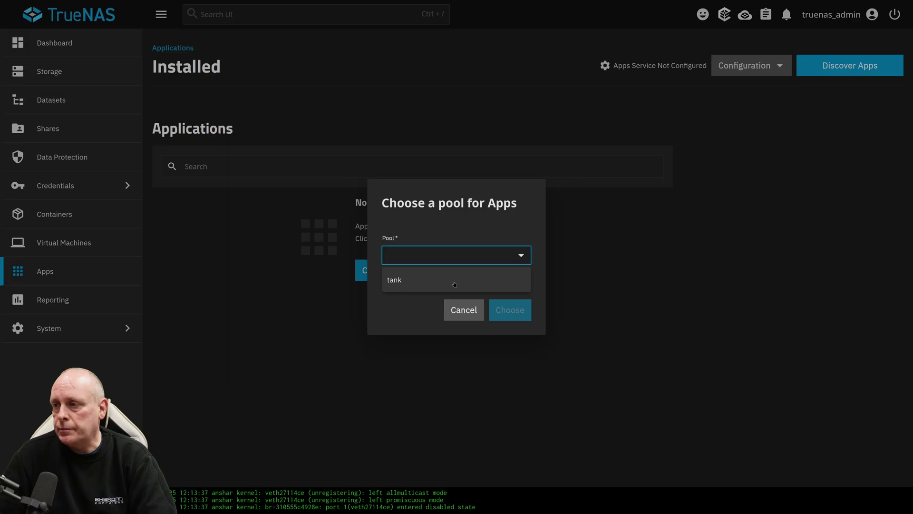
{"action": "left_click", "coordinate": [454, 285]}
{"action": "left_click", "coordinate": [507, 298]}
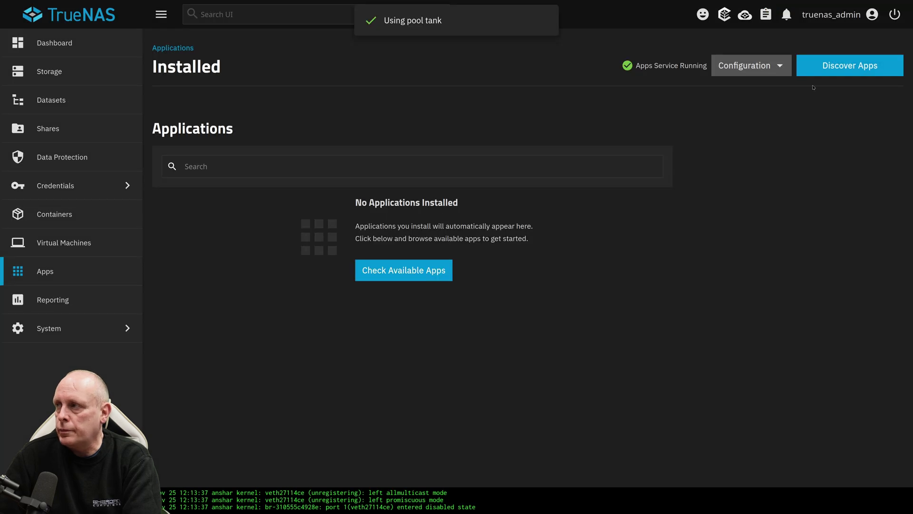
{"action": "left_click", "coordinate": [829, 70]}
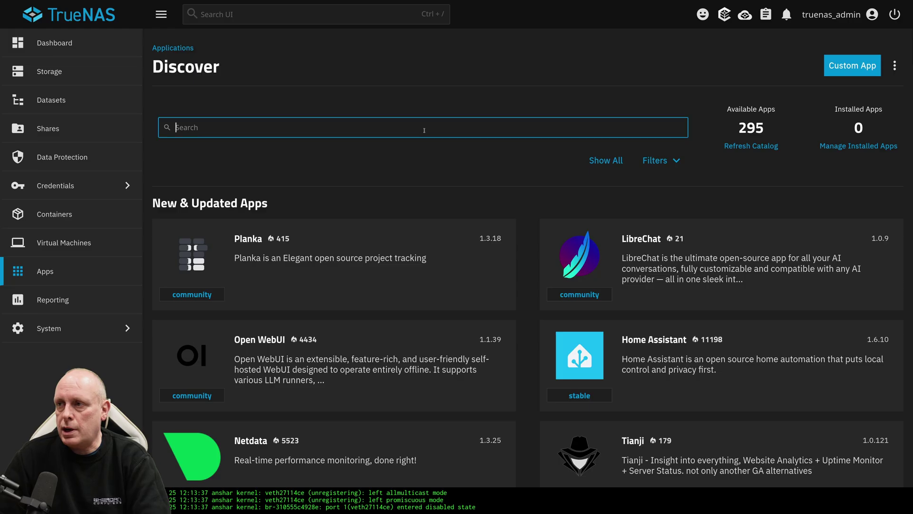
{"action": "type", "text": "syncthin"}
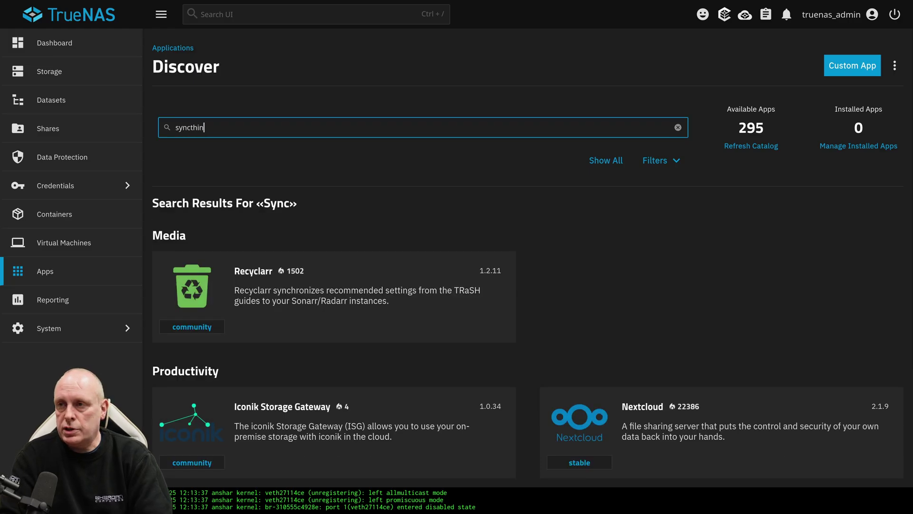
{"action": "type", "text": "g"}
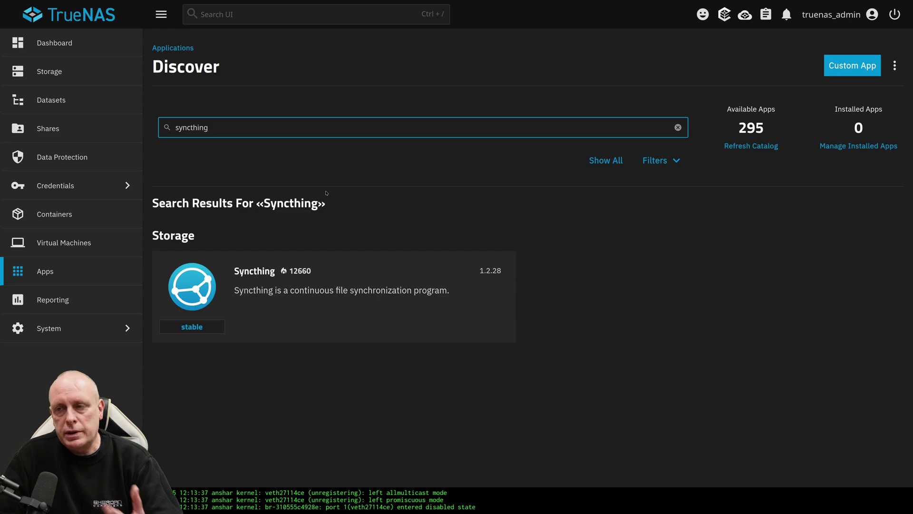
- Add a new dataset named syncthing under tank using the Apps preset
{"action": "left_click", "coordinate": [61, 103]}
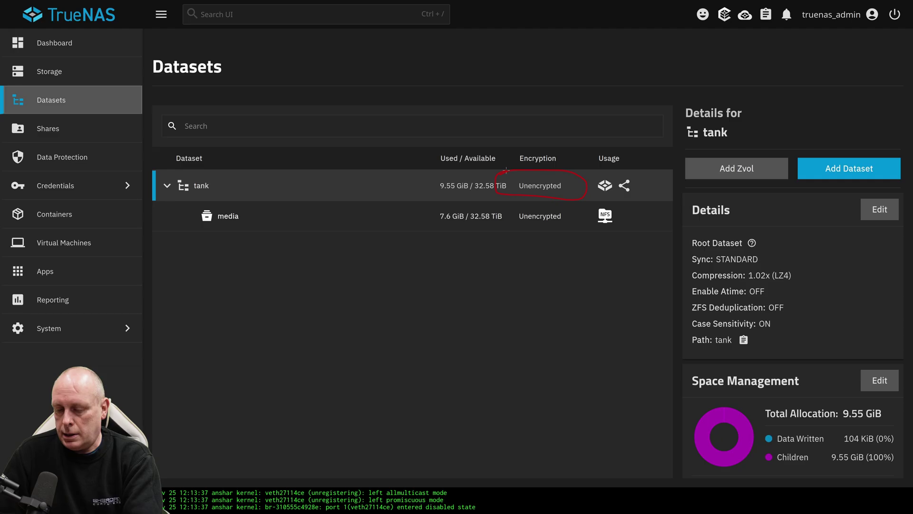
{"action": "key", "text": "Escape"}
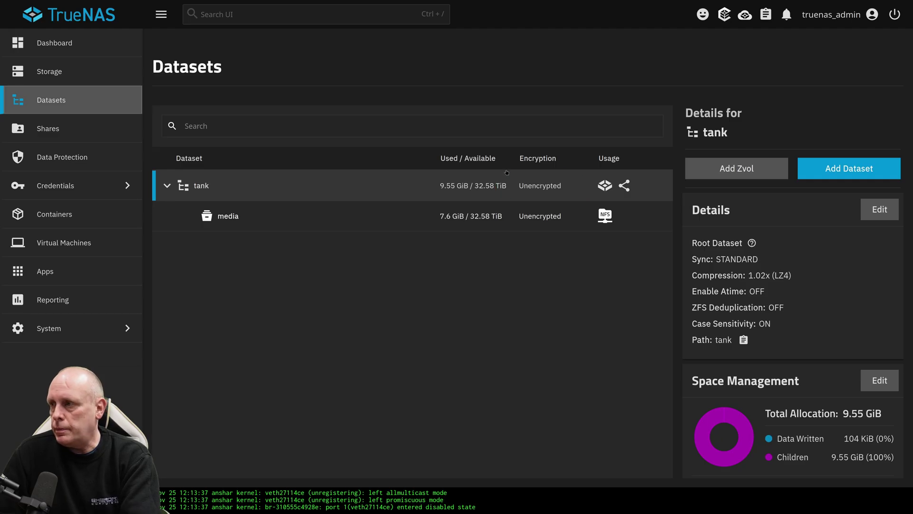
{"action": "left_click", "coordinate": [818, 173]}
{"action": "left_click", "coordinate": [610, 165]}
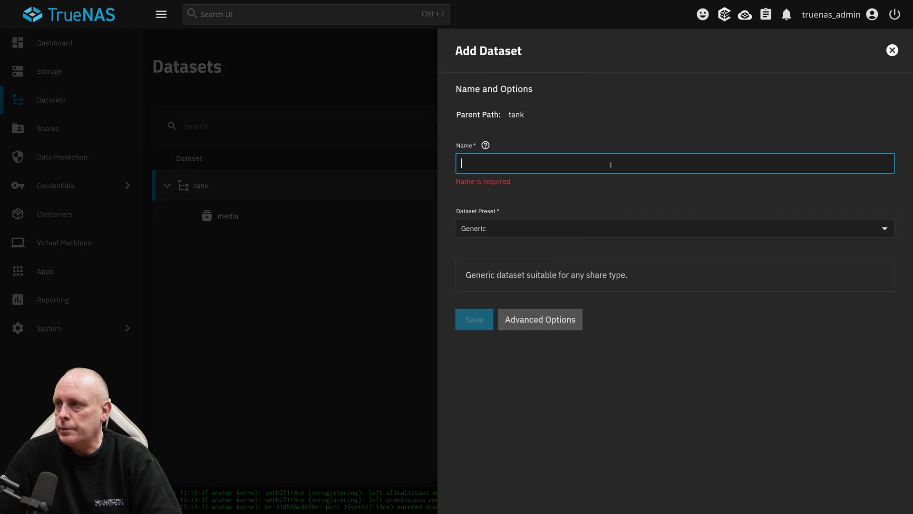
{"action": "type", "text": "syncthing"}
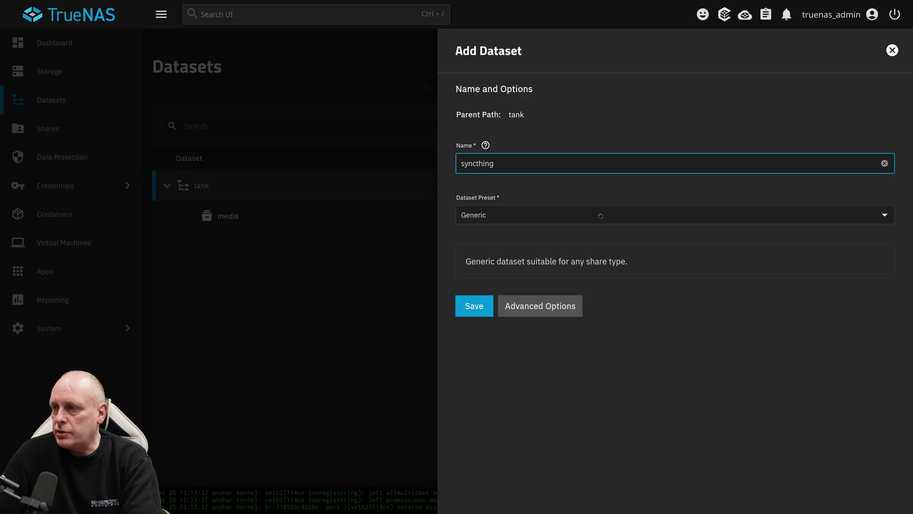
{"action": "left_click", "coordinate": [600, 215]}
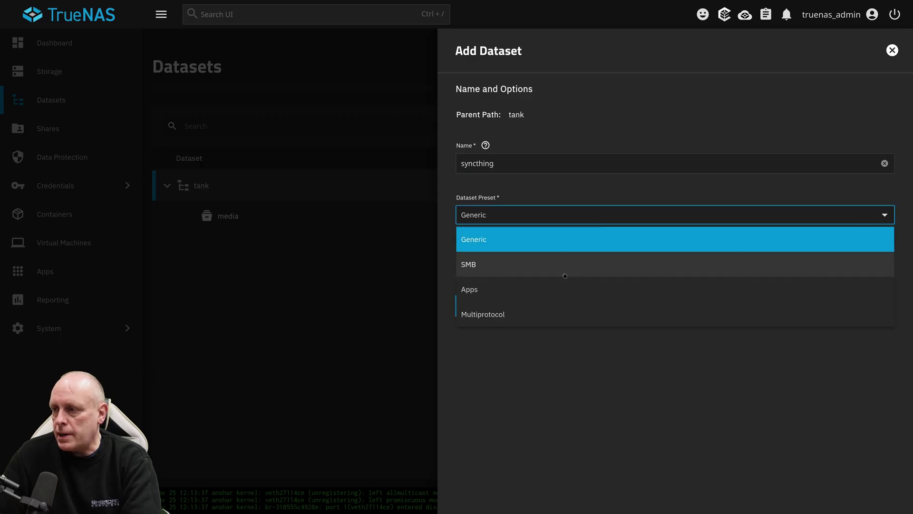
{"action": "left_click", "coordinate": [561, 289]}
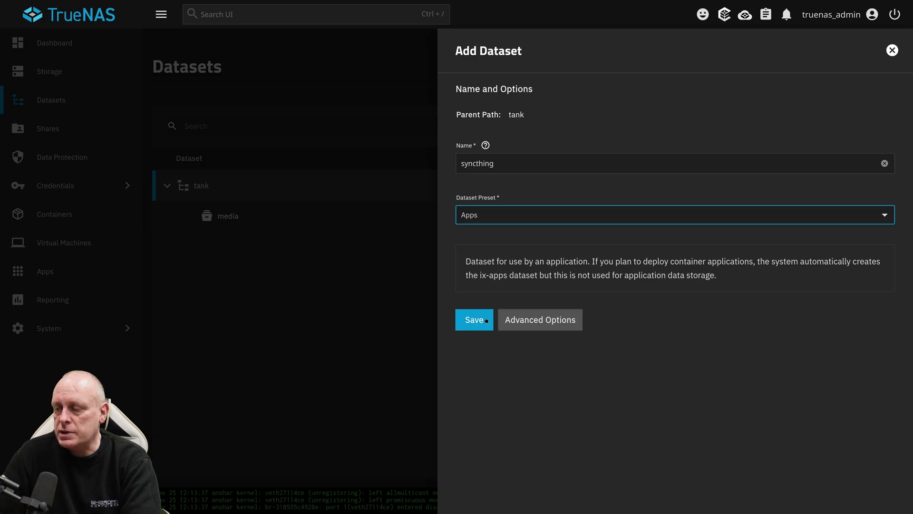
- In advanced options, enable Passphrase encryption, enter the passphrase, and save the dataset
{"action": "left_click", "coordinate": [528, 322]}
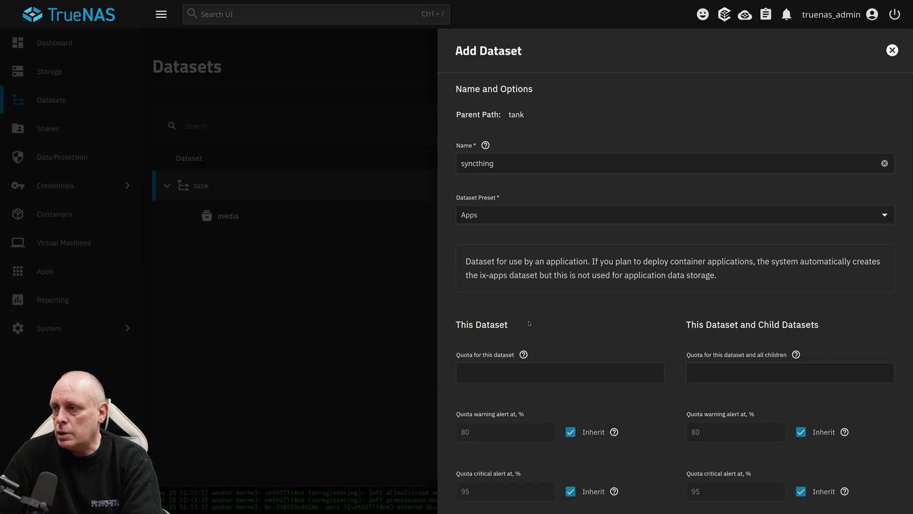
{"action": "scroll", "coordinate": [506, 310], "scroll_direction": "down", "scroll_amount": 8}
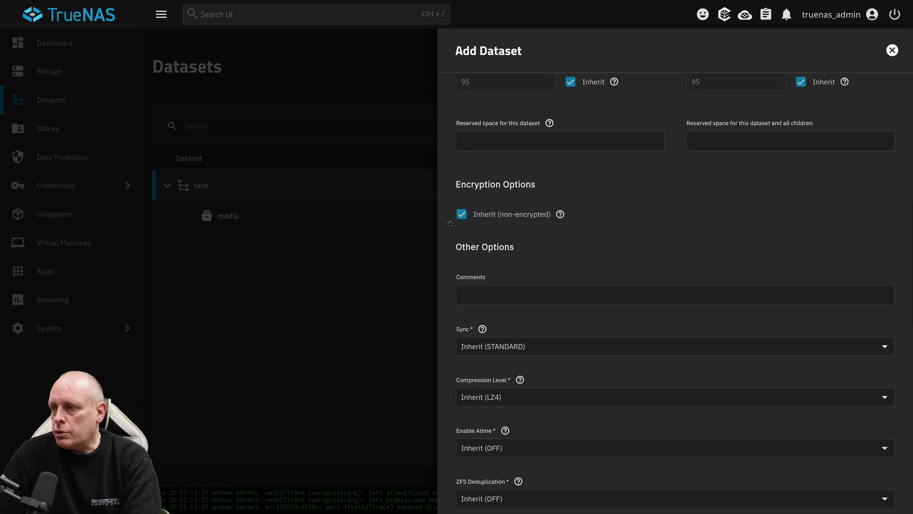
{"action": "left_click", "coordinate": [463, 216]}
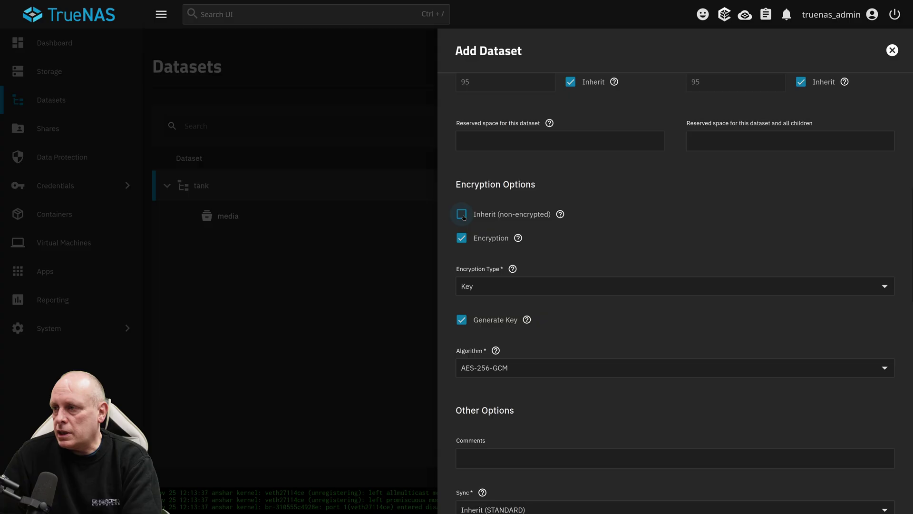
{"action": "left_click", "coordinate": [497, 291]}
{"action": "left_click", "coordinate": [495, 336]}
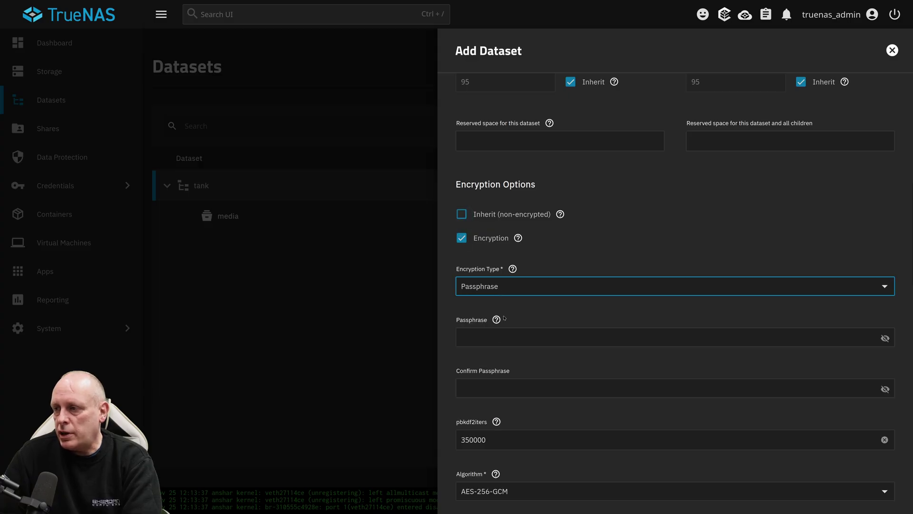
{"action": "left_click", "coordinate": [525, 336]}
{"action": "type", "text": "••"}
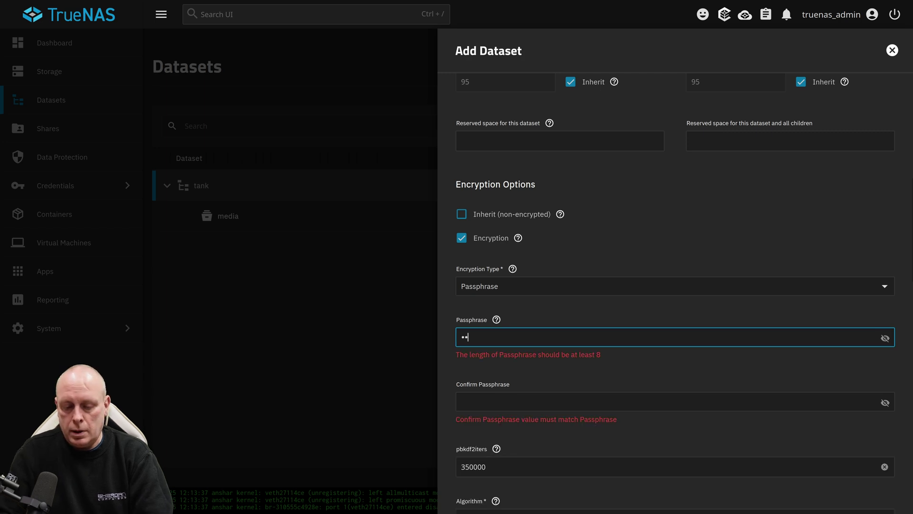
{"action": "type", "text": "••••••••"}
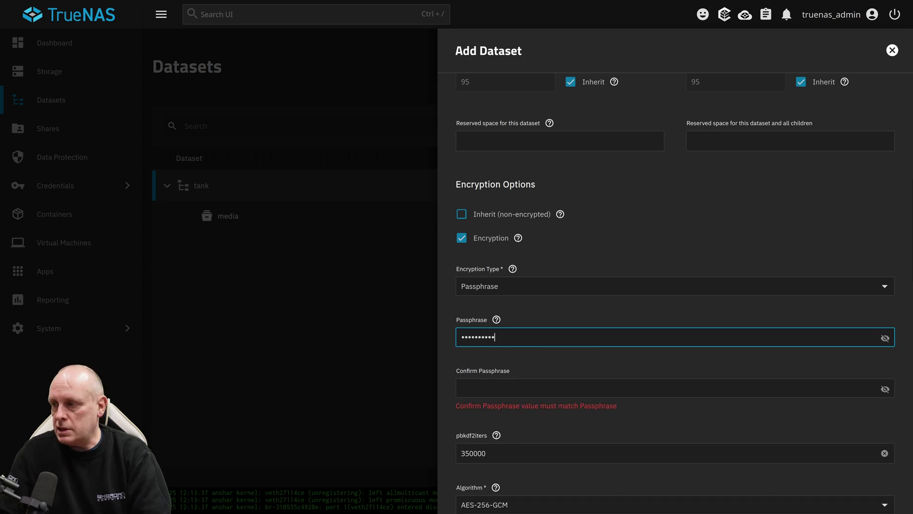
{"action": "left_click", "coordinate": [558, 390]}
{"action": "type", "text": "••••••••••"}
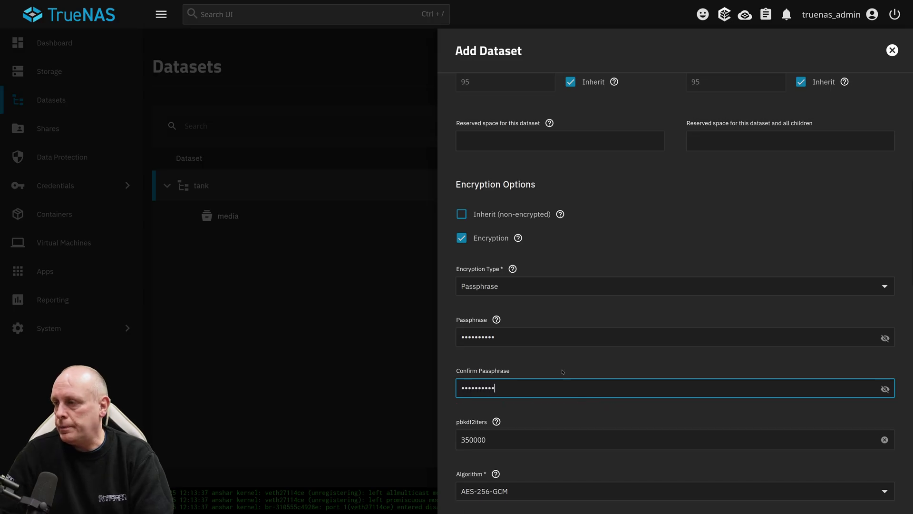
{"action": "scroll", "coordinate": [527, 389], "scroll_direction": "down", "scroll_amount": 7}
{"action": "scroll", "coordinate": [527, 389], "scroll_direction": "down", "scroll_amount": 11}
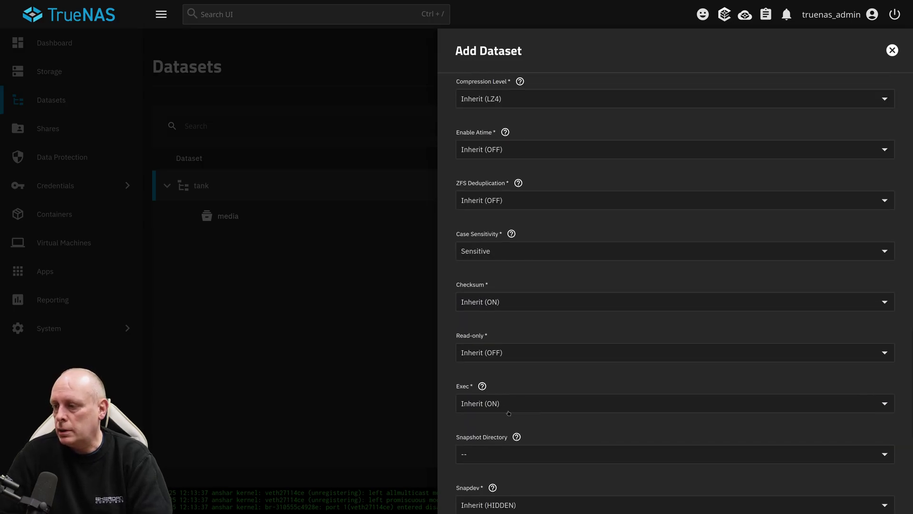
{"action": "left_click", "coordinate": [481, 500]}
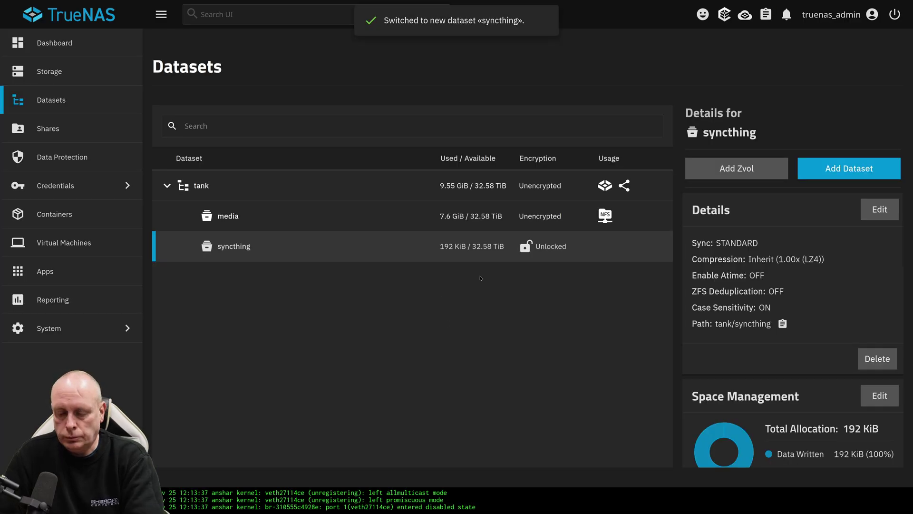
{"action": "mouse_move", "coordinate": [180, 234]}
{"action": "left_mouse_down"}
{"action": "mouse_move", "coordinate": [241, 234]}
{"action": "mouse_move", "coordinate": [179, 232]}
{"action": "left_mouse_up"}
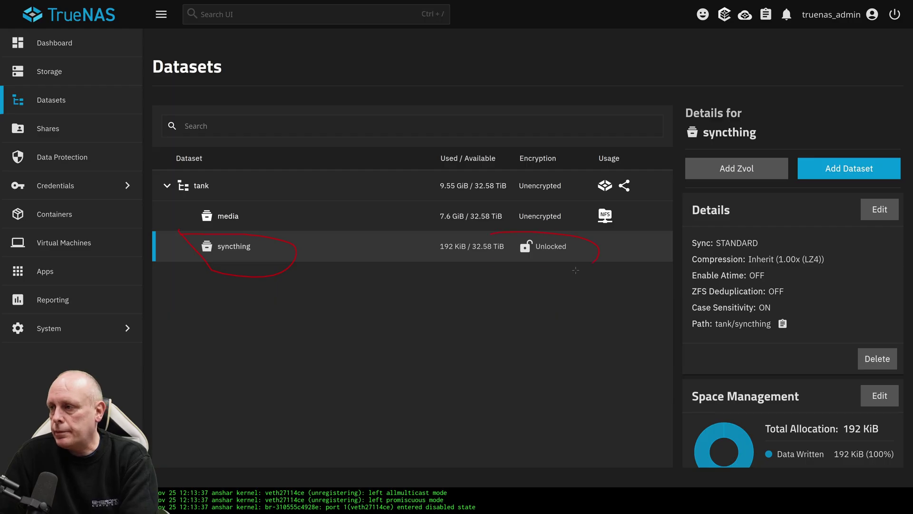
{"action": "key", "text": "e"}
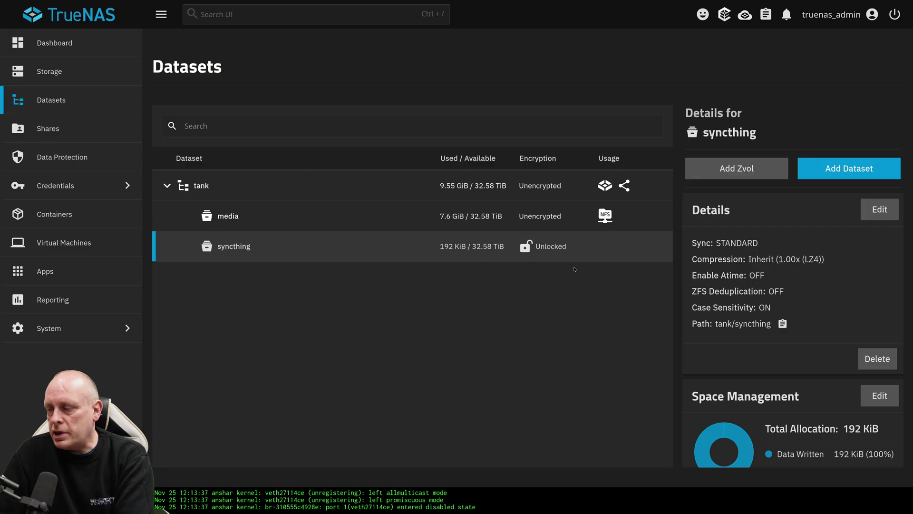
{"action": "scroll", "coordinate": [711, 300], "scroll_direction": "down", "scroll_amount": 7}
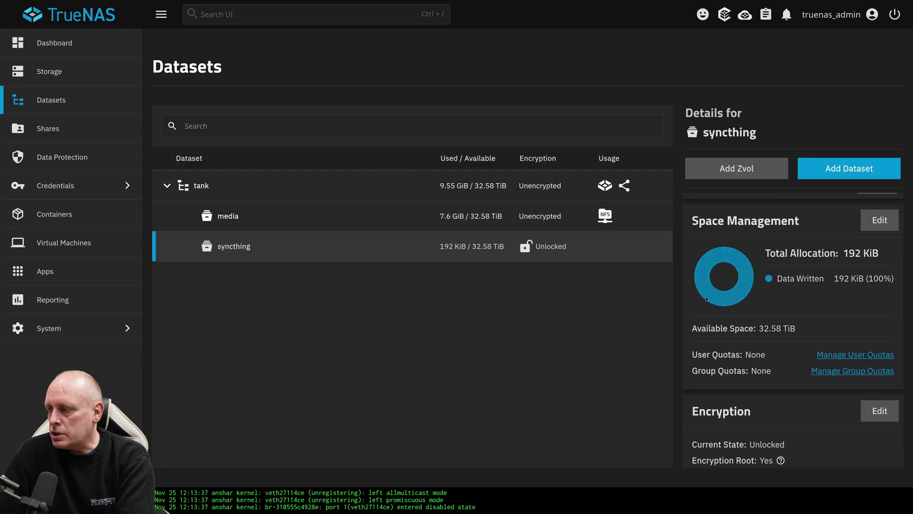
{"action": "scroll", "coordinate": [705, 297], "scroll_direction": "down", "scroll_amount": 8}
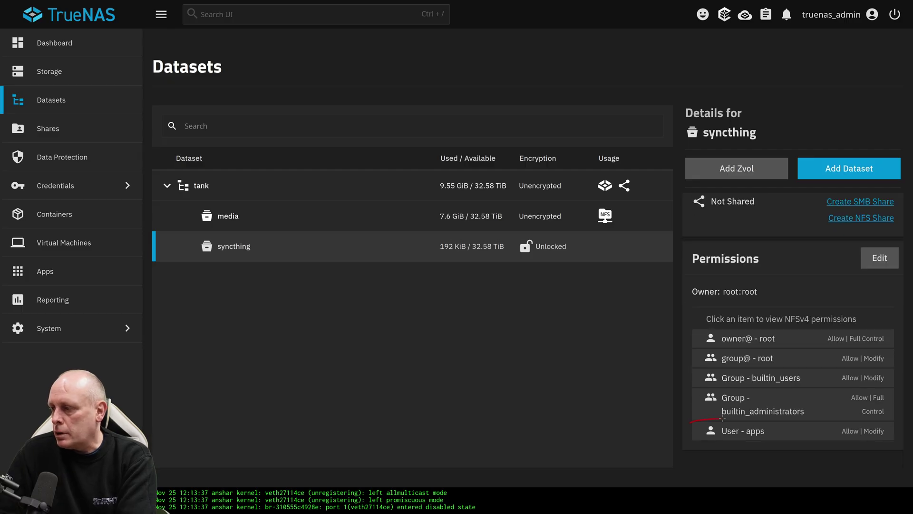
{"action": "left_click_drag", "start_coordinate": [767, 450], "coordinate": [709, 416]}
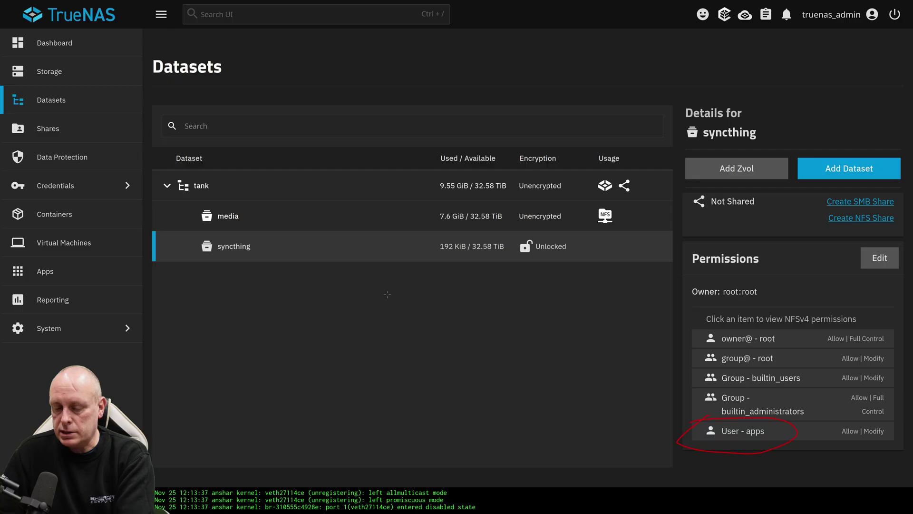
{"action": "key", "text": "Escape"}
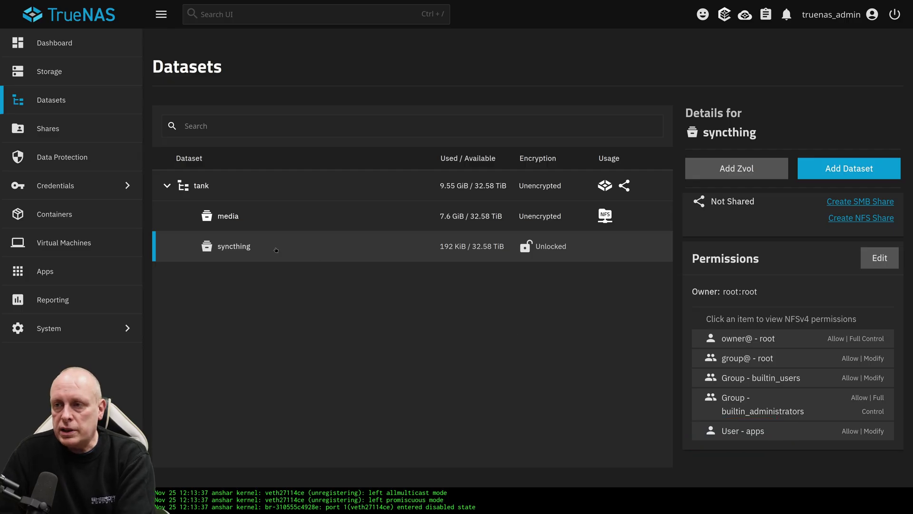
- Search the Discover catalog for syncthing and open the Syncthing 1.2.28 app page
{"action": "left_click", "coordinate": [44, 272]}
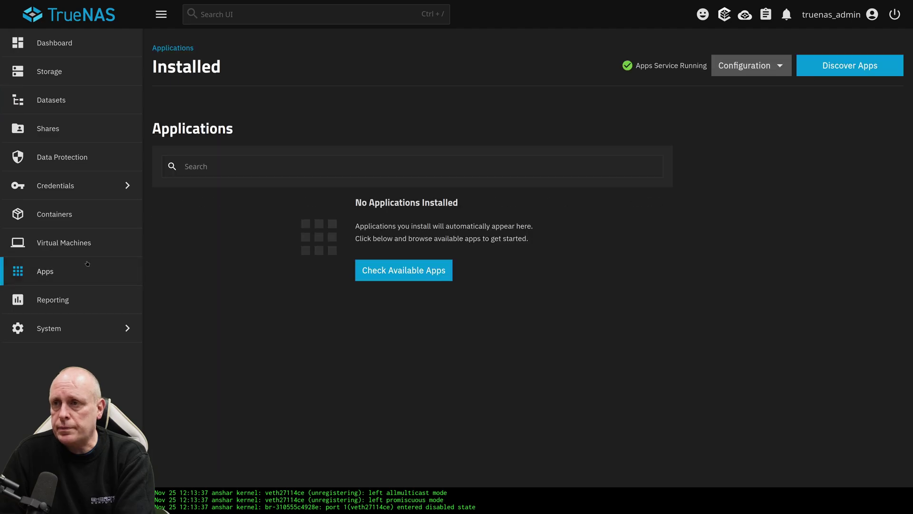
{"action": "left_click", "coordinate": [837, 66]}
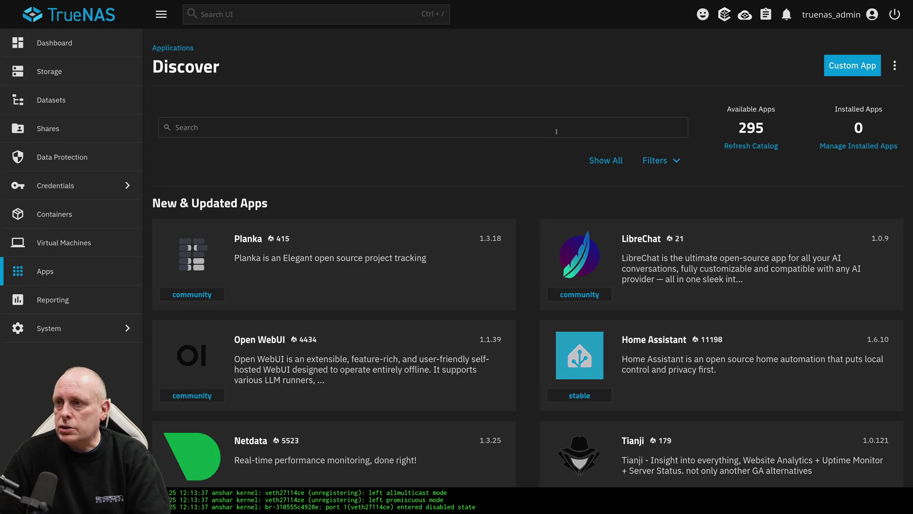
{"action": "left_click", "coordinate": [394, 133]}
{"action": "type", "text": "sy"}
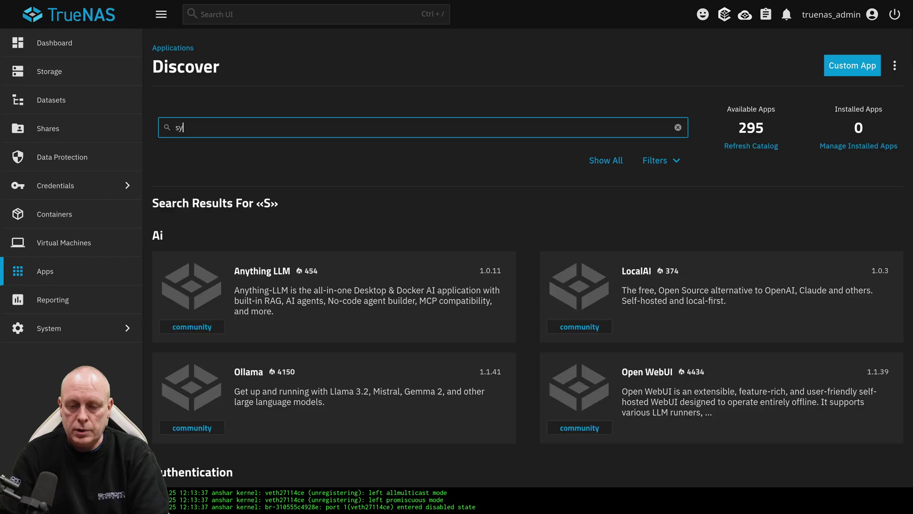
{"action": "type", "text": "ncthing"}
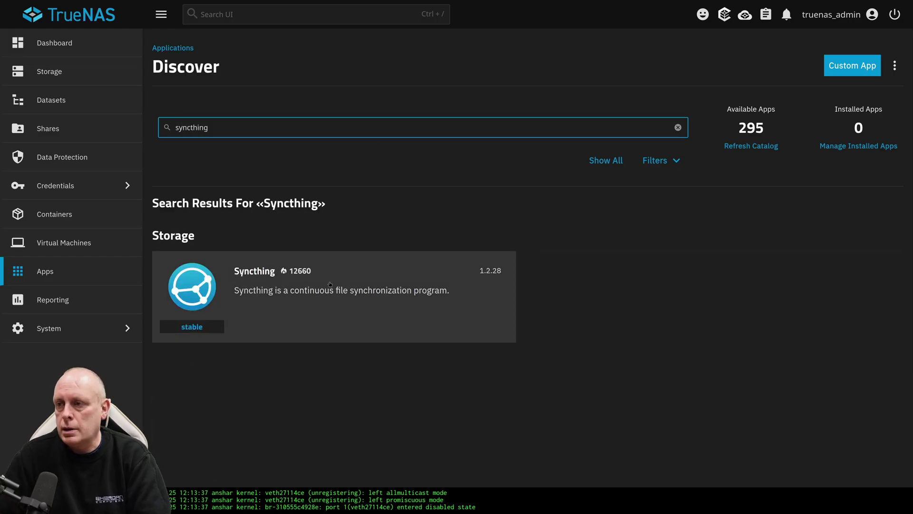
{"action": "left_click", "coordinate": [330, 285]}
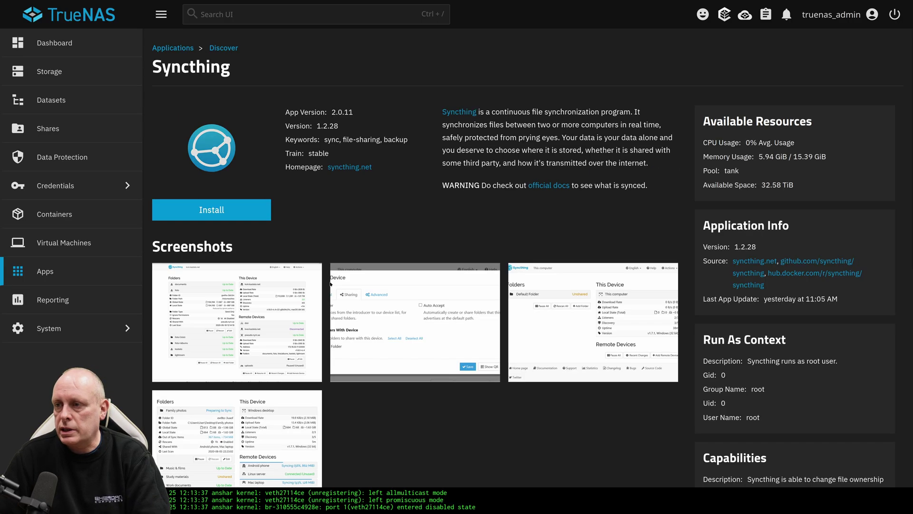
- Start the Syncthing install and point out the User ID and Group ID fields
{"action": "left_click", "coordinate": [212, 210]}
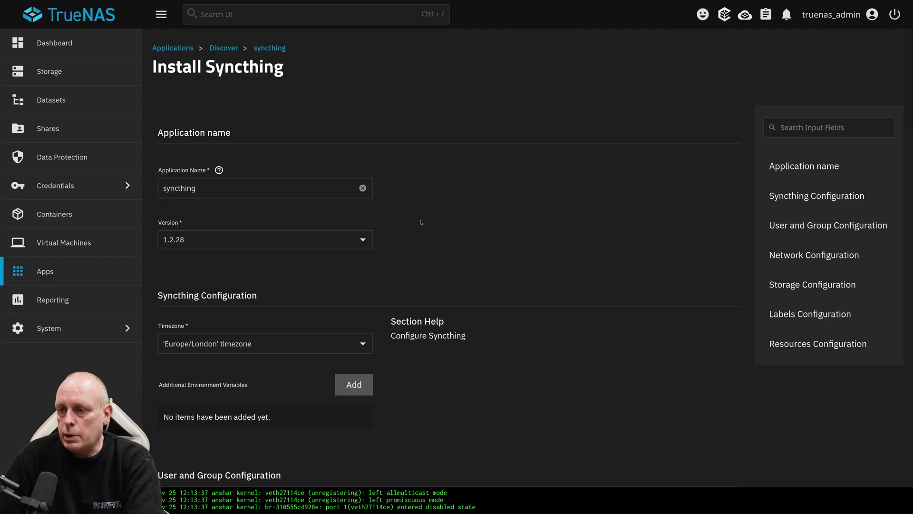
{"action": "scroll", "coordinate": [420, 222], "scroll_direction": "down", "scroll_amount": 4}
{"action": "scroll", "coordinate": [421, 222], "scroll_direction": "down", "scroll_amount": 1}
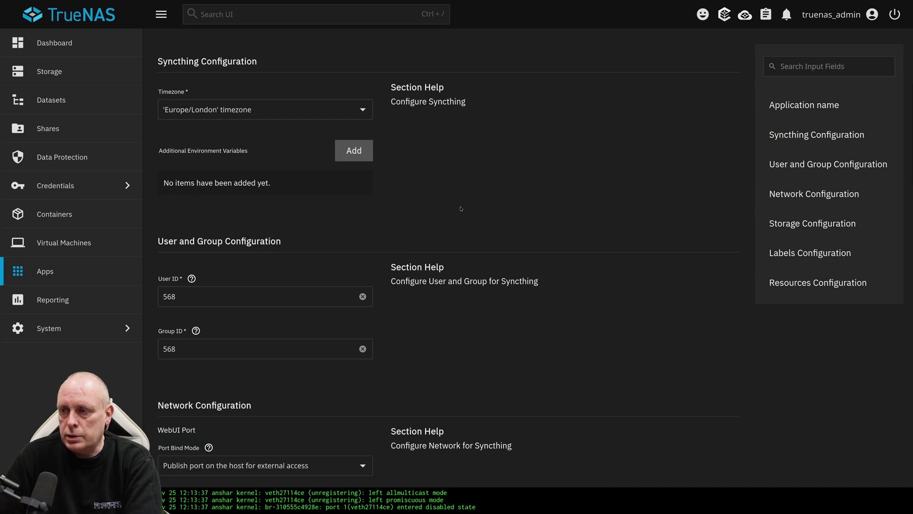
{"action": "scroll", "coordinate": [461, 209], "scroll_direction": "down", "scroll_amount": 4}
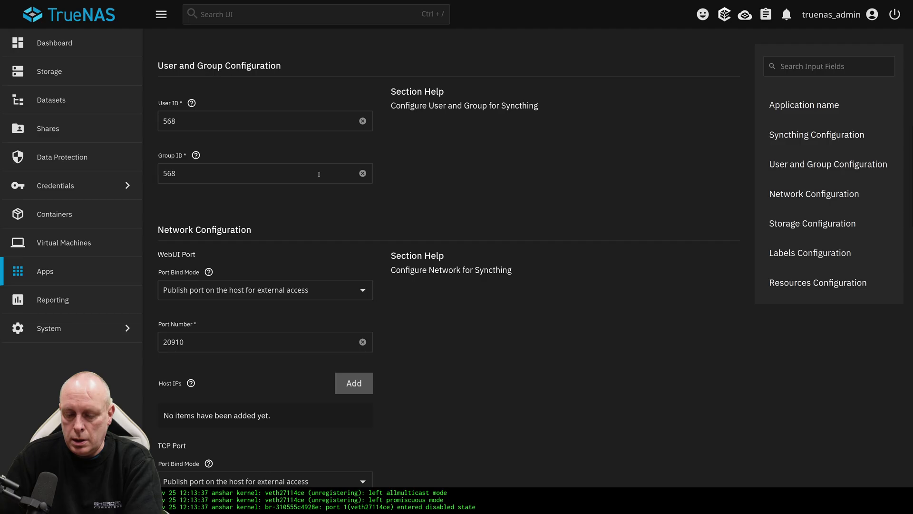
{"action": "mouse_move", "coordinate": [149, 88]}
{"action": "left_mouse_down"}
{"action": "mouse_move", "coordinate": [235, 110]}
{"action": "mouse_move", "coordinate": [155, 178]}
{"action": "mouse_move", "coordinate": [157, 98]}
{"action": "left_mouse_up"}
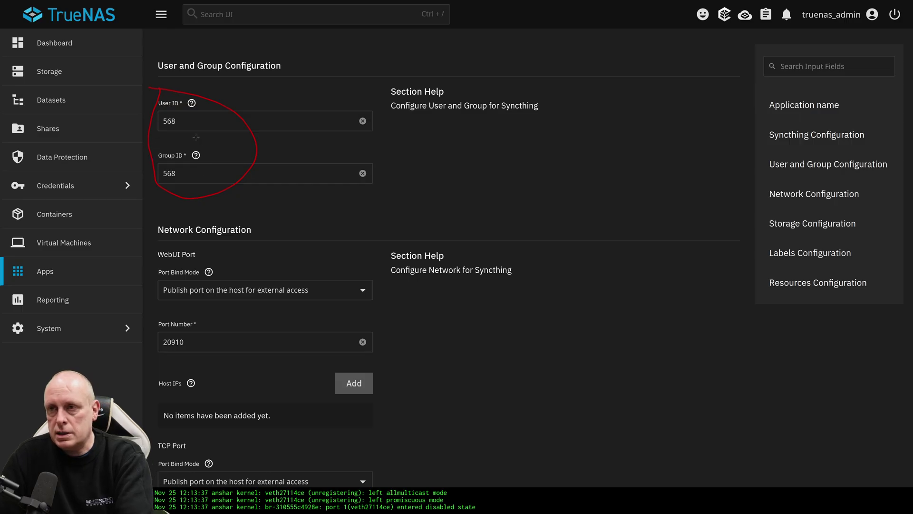
{"action": "key", "text": "Escape"}
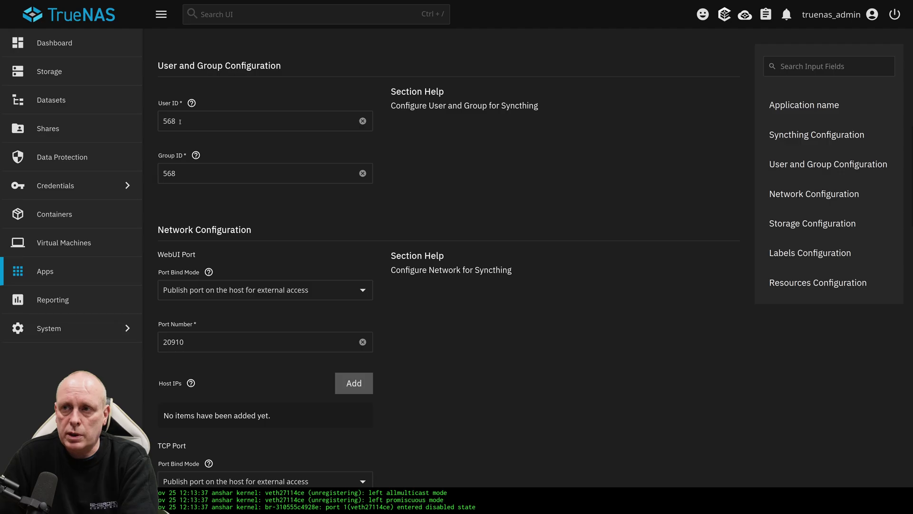
- Set the Certificate to 'truenas_default' in the install form
{"action": "scroll", "coordinate": [207, 164], "scroll_direction": "down", "scroll_amount": 2}
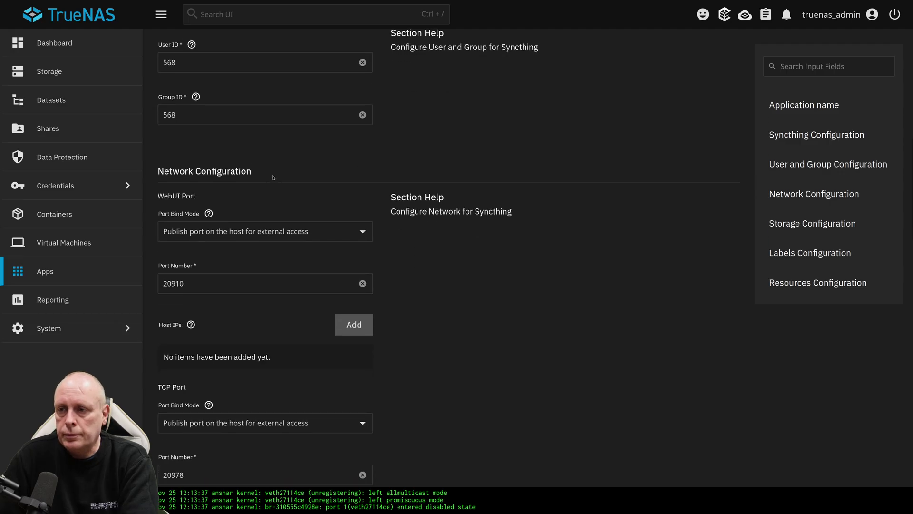
{"action": "scroll", "coordinate": [295, 169], "scroll_direction": "down", "scroll_amount": 1}
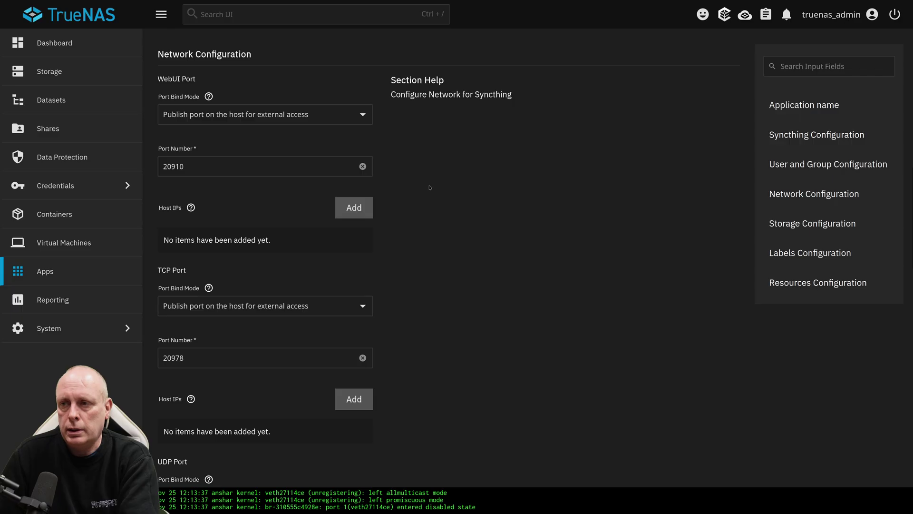
{"action": "scroll", "coordinate": [430, 188], "scroll_direction": "down", "scroll_amount": 3}
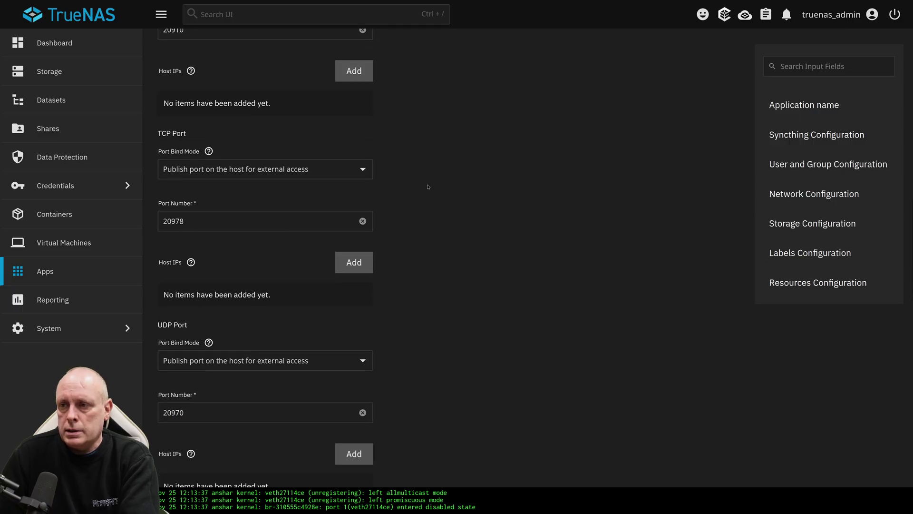
{"action": "scroll", "coordinate": [428, 187], "scroll_direction": "down", "scroll_amount": 3}
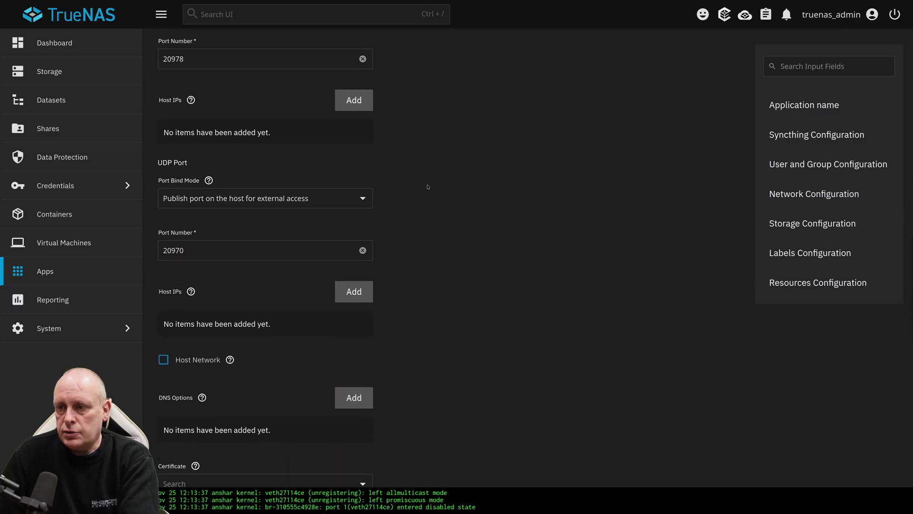
{"action": "scroll", "coordinate": [428, 187], "scroll_direction": "down", "scroll_amount": 5}
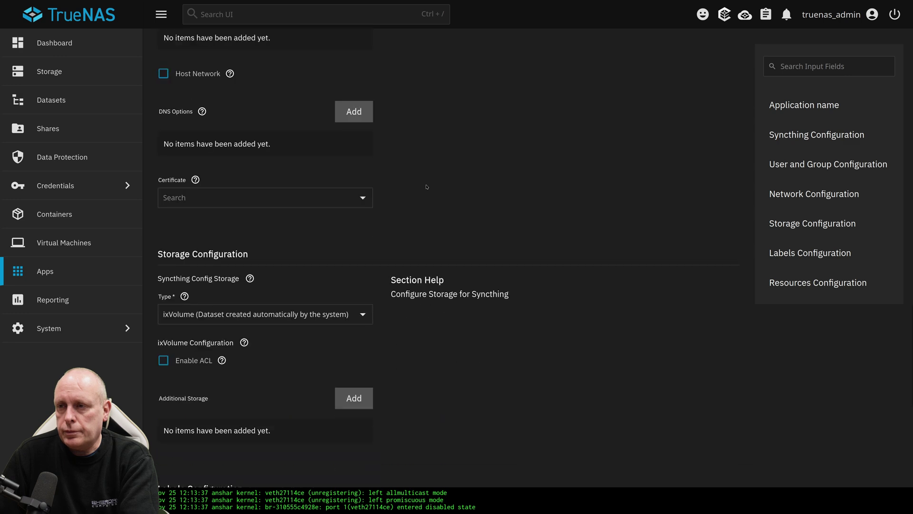
{"action": "scroll", "coordinate": [427, 187], "scroll_direction": "down", "scroll_amount": 1}
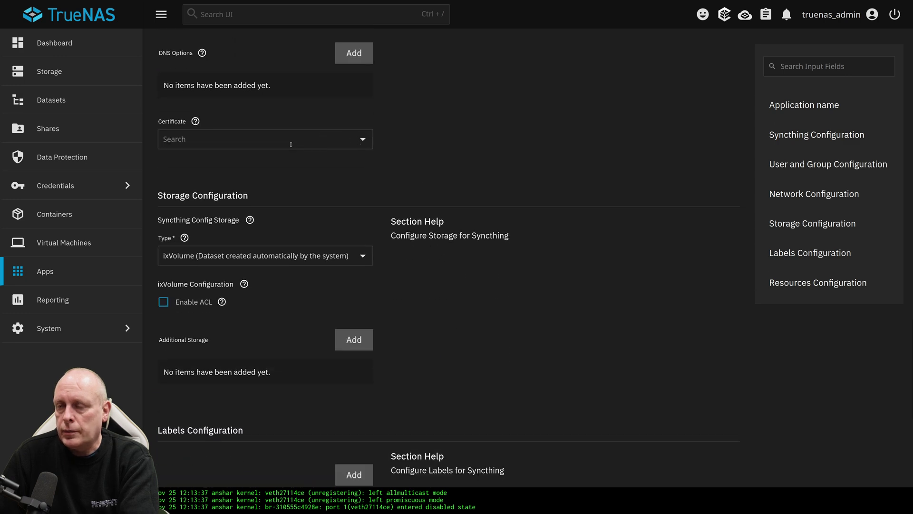
{"action": "left_click", "coordinate": [196, 122]}
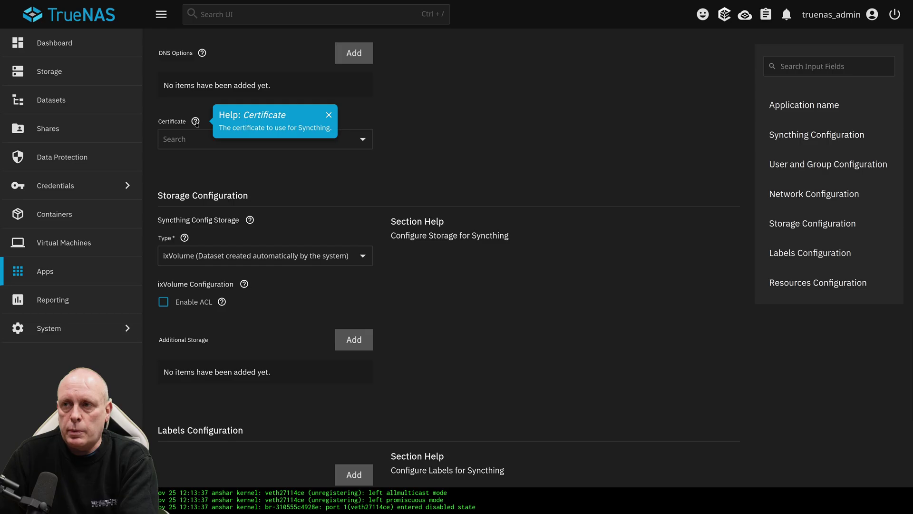
{"action": "left_click", "coordinate": [362, 141]}
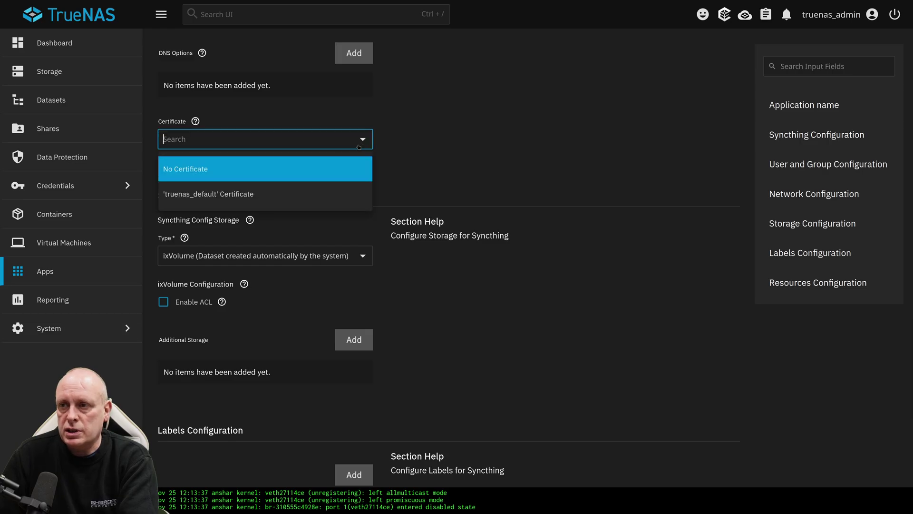
{"action": "left_click", "coordinate": [308, 192]}
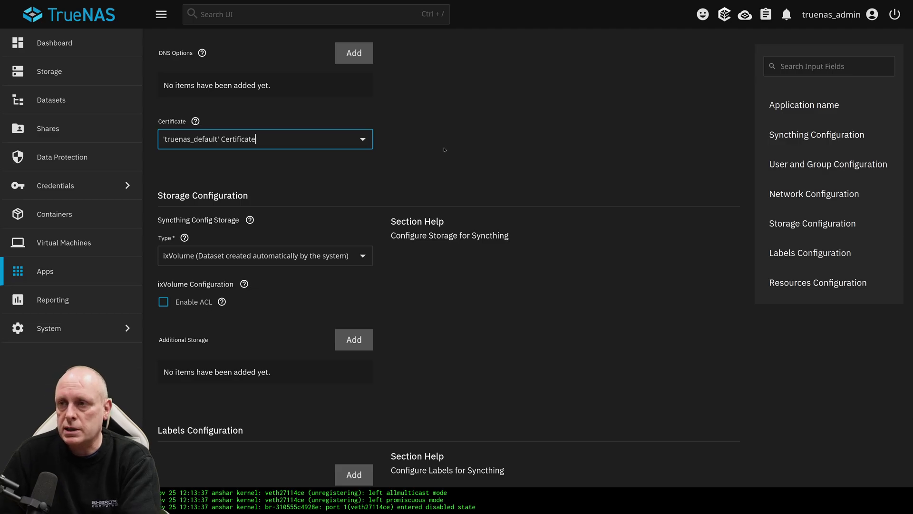
- Store Syncthing's config on host path /mnt/tank/syncthing and install the app
{"action": "scroll", "coordinate": [152, 71], "scroll_direction": "down", "scroll_amount": 2}
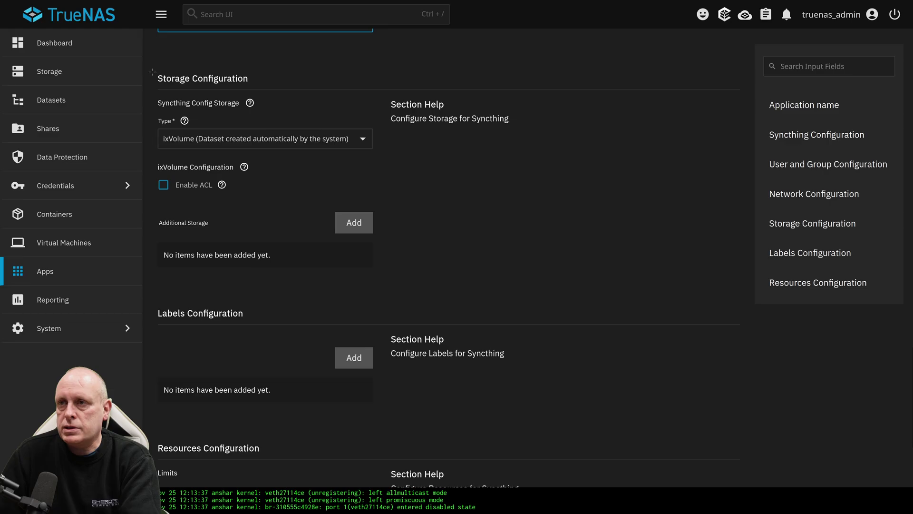
{"action": "mouse_move", "coordinate": [152, 71]}
{"action": "left_mouse_down"}
{"action": "mouse_move", "coordinate": [235, 71]}
{"action": "mouse_move", "coordinate": [366, 112]}
{"action": "mouse_move", "coordinate": [337, 165]}
{"action": "mouse_move", "coordinate": [192, 156]}
{"action": "mouse_move", "coordinate": [142, 123]}
{"action": "mouse_move", "coordinate": [164, 73]}
{"action": "left_mouse_up"}
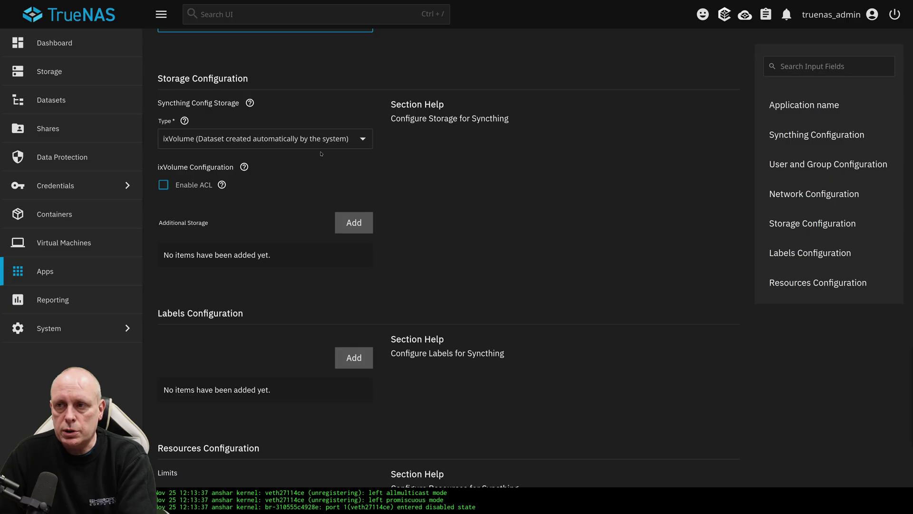
{"action": "left_click", "coordinate": [362, 139]}
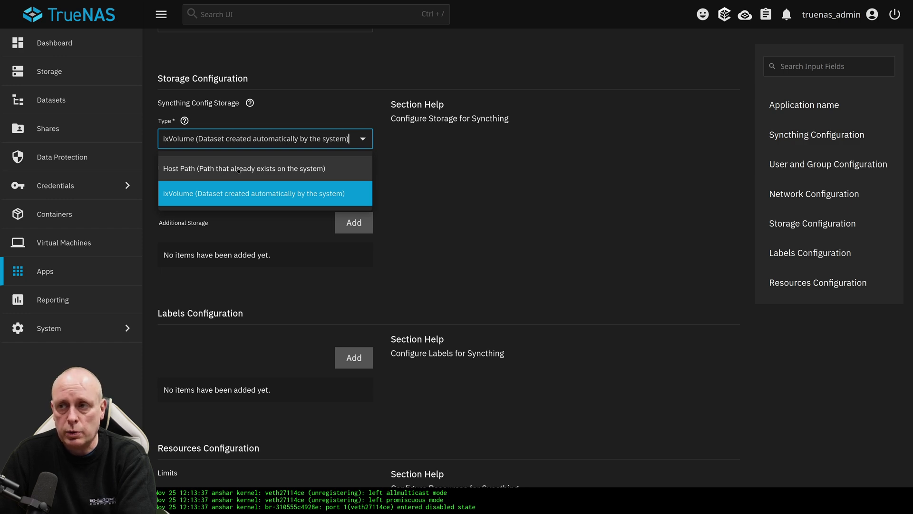
{"action": "left_click", "coordinate": [239, 170]}
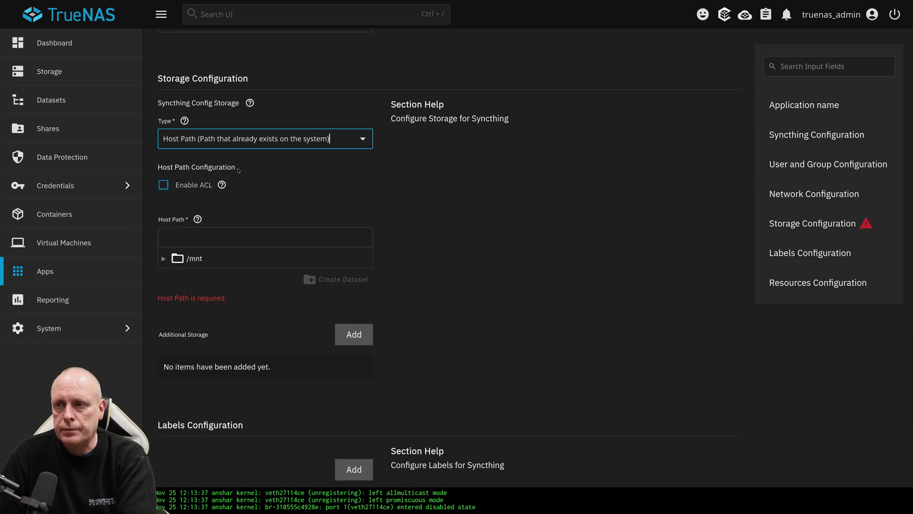
{"action": "left_click", "coordinate": [163, 259]}
{"action": "left_click", "coordinate": [176, 277]}
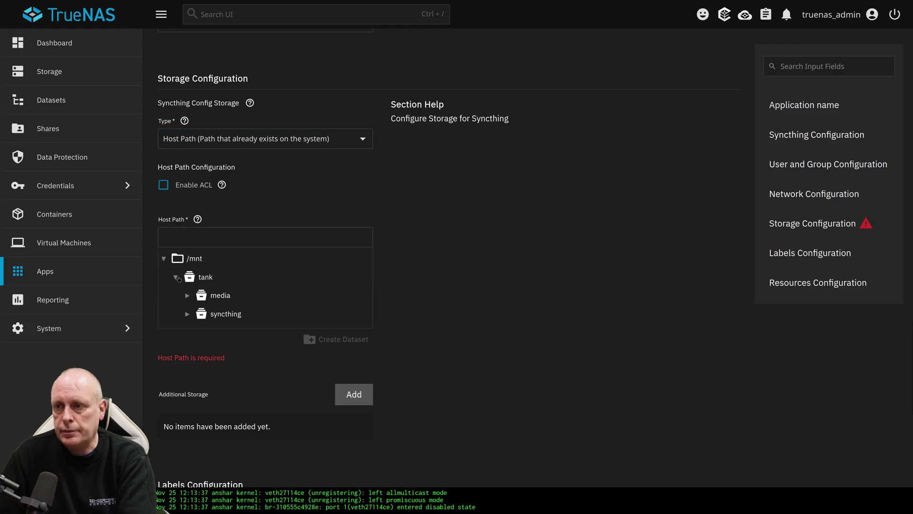
{"action": "left_click", "coordinate": [217, 315]}
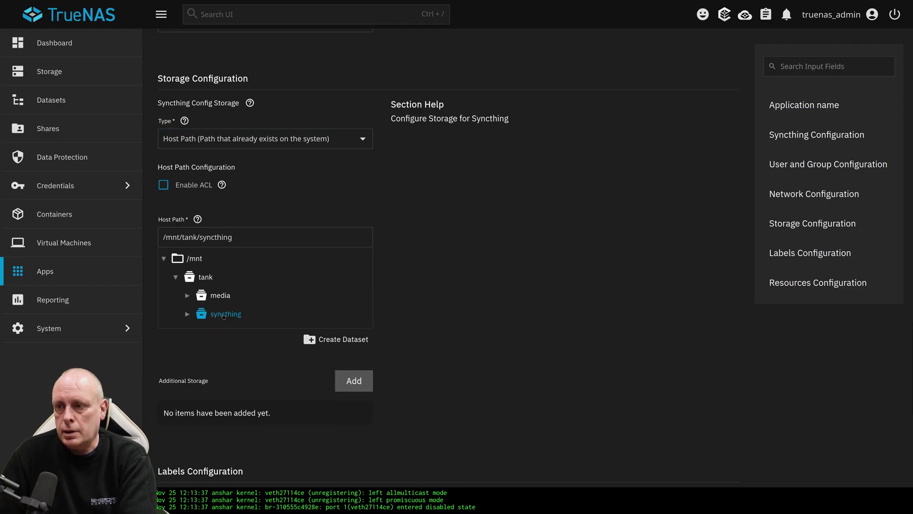
{"action": "scroll", "coordinate": [305, 360], "scroll_direction": "down", "scroll_amount": 7}
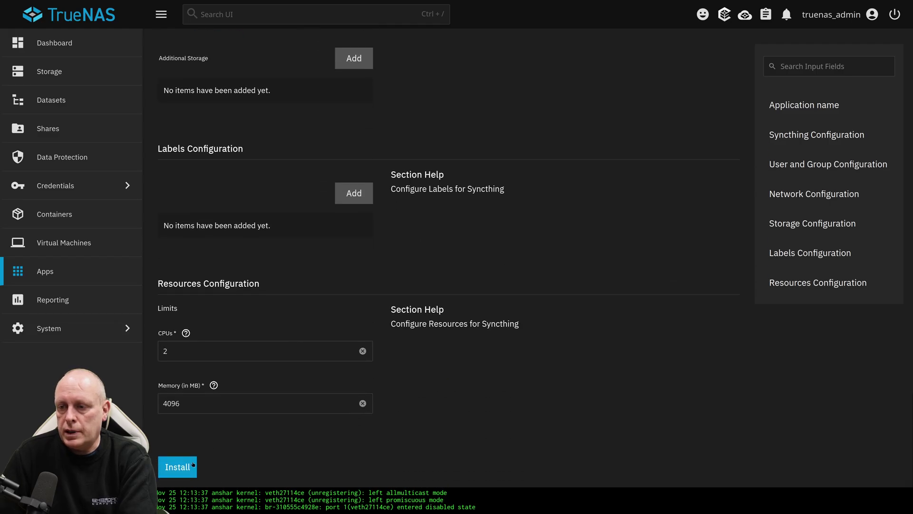
{"action": "left_click", "coordinate": [178, 467]}
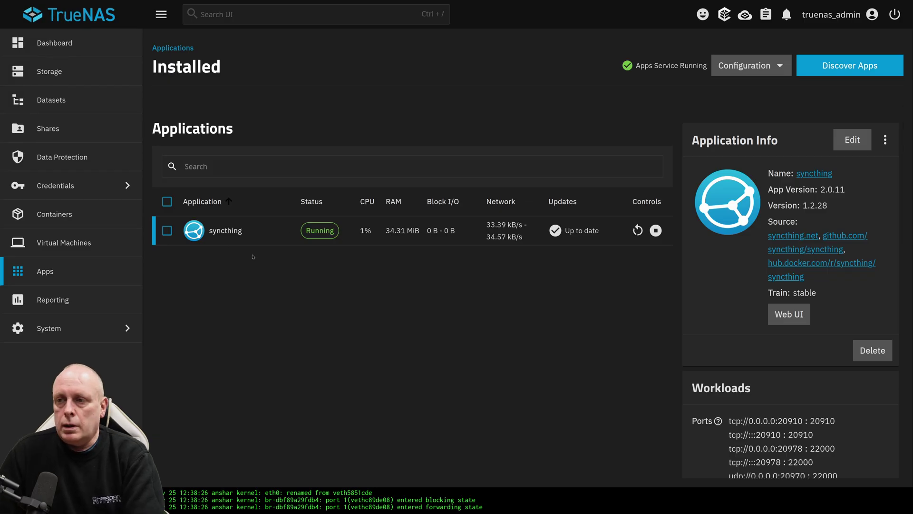
- Point out the running syncthing app, then view tank/syncthing on the Datasets page
{"action": "left_click_drag", "start_coordinate": [207, 215], "coordinate": [175, 223]}
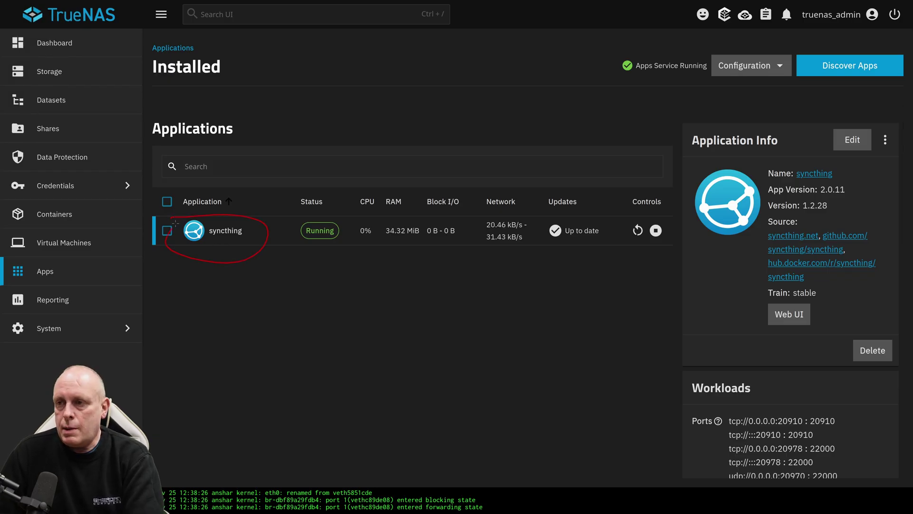
{"action": "key", "text": "Escape"}
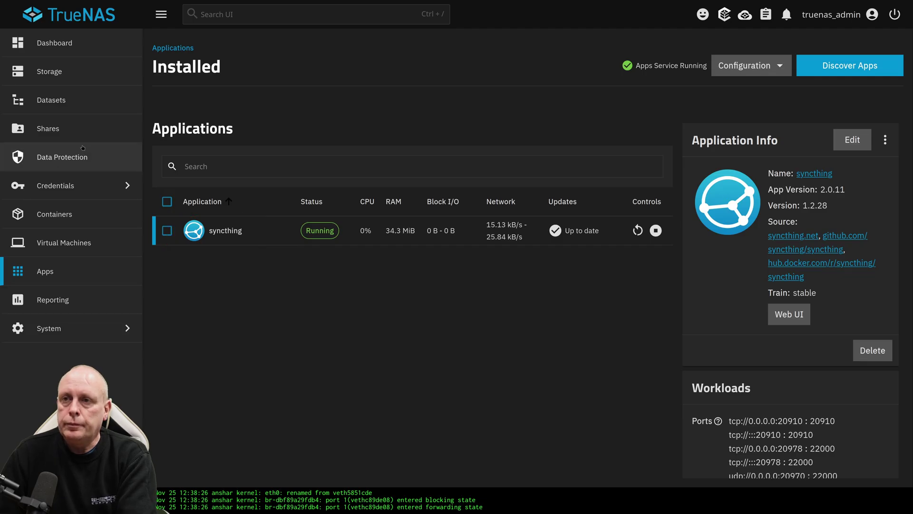
{"action": "left_click", "coordinate": [60, 105]}
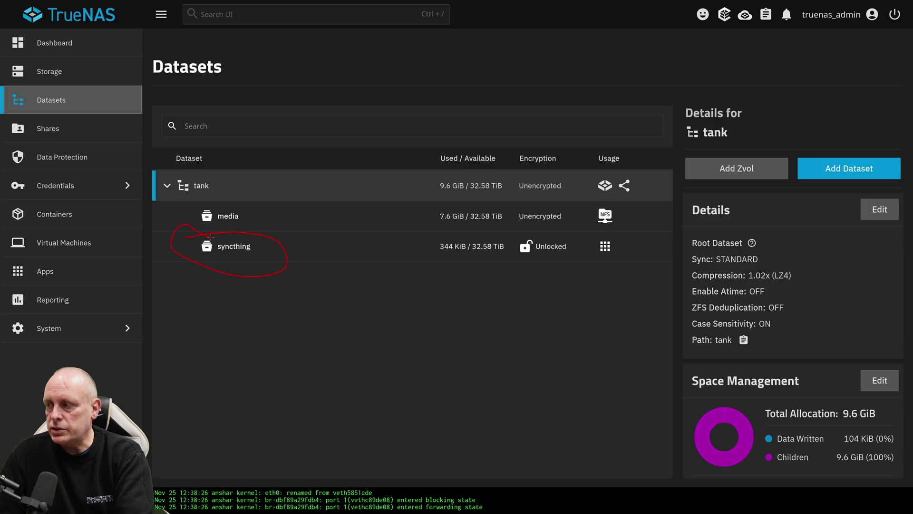
- Open the Syncthing web GUI, decline usage reporting, and dismiss the authentication notice
{"action": "left_click", "coordinate": [45, 271]}
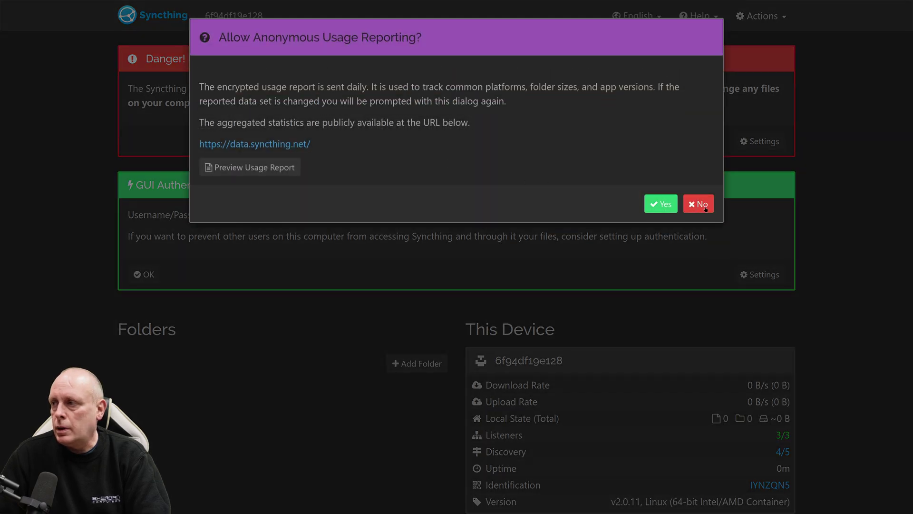
{"action": "left_click", "coordinate": [706, 208]}
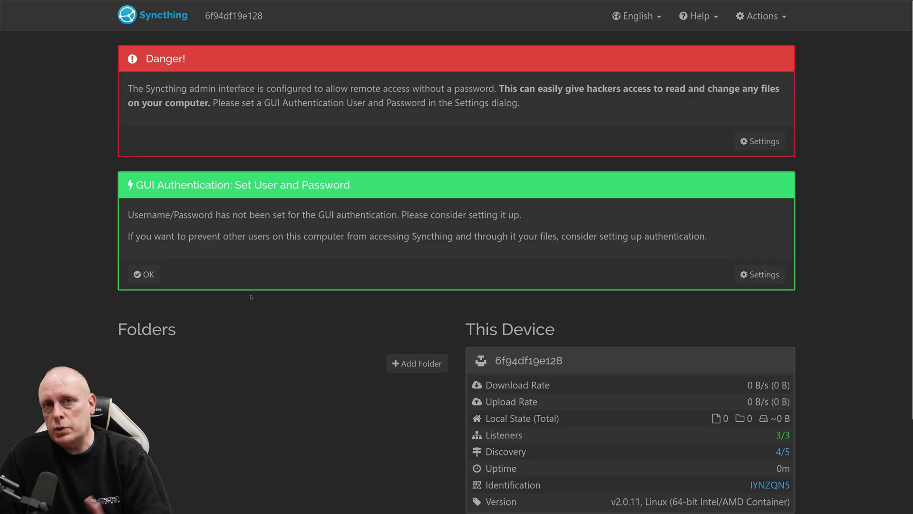
{"action": "left_click", "coordinate": [148, 275]}
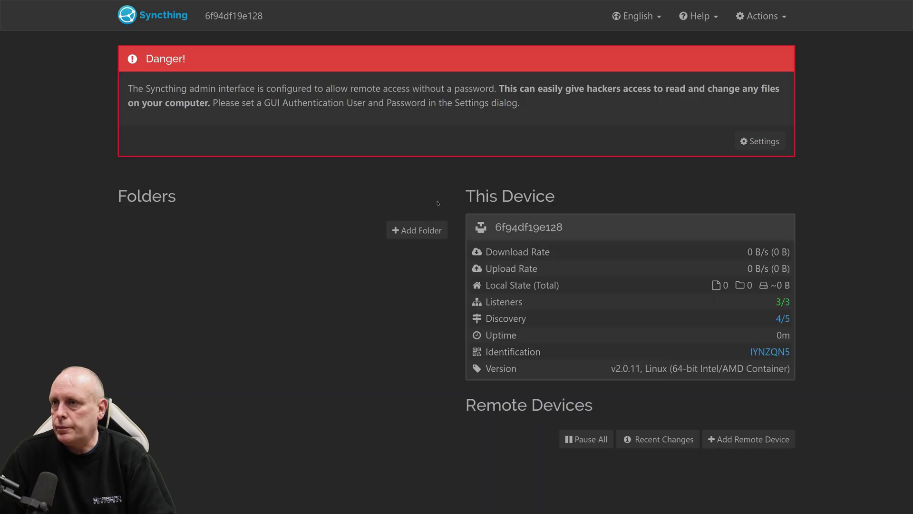
- Set the GUI authentication user to admin with a password and save
{"action": "left_click", "coordinate": [759, 141]}
{"action": "left_click", "coordinate": [298, 87]}
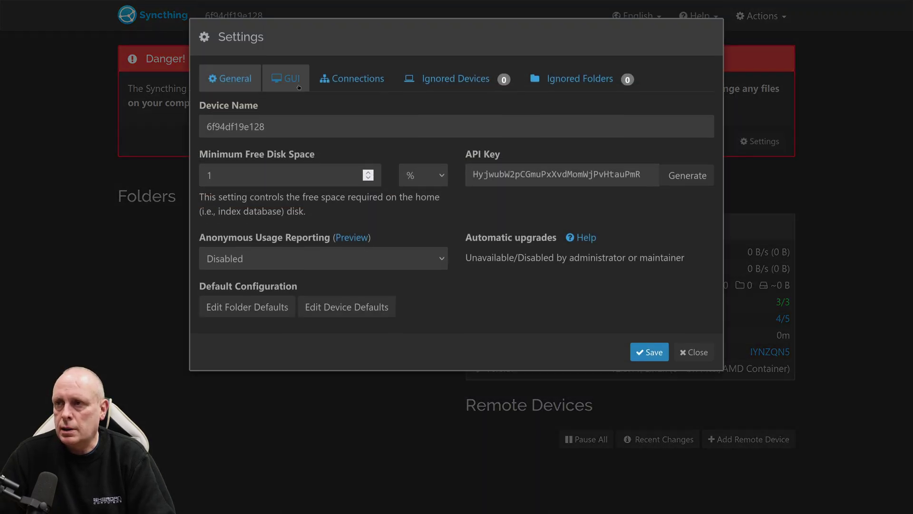
{"action": "left_click", "coordinate": [278, 186]}
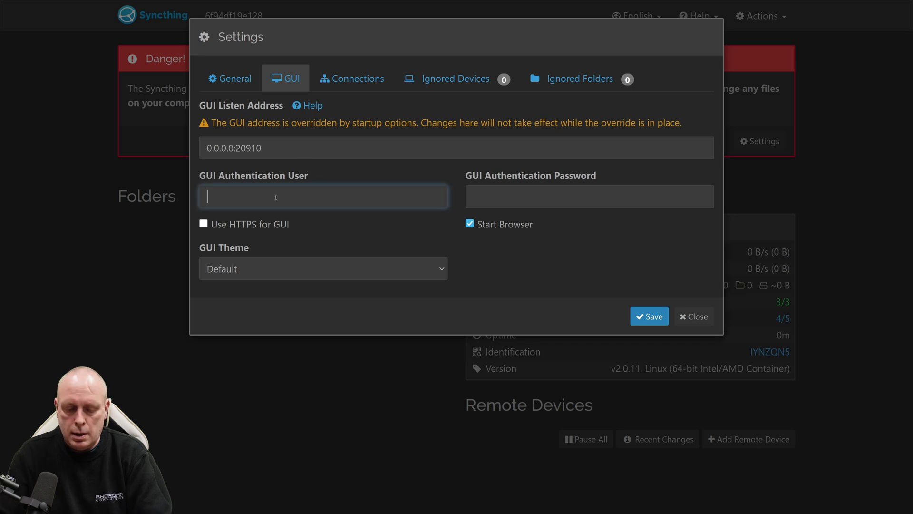
{"action": "type", "text": "admin"}
{"action": "left_click", "coordinate": [590, 196]}
{"action": "type", "text": "*******"}
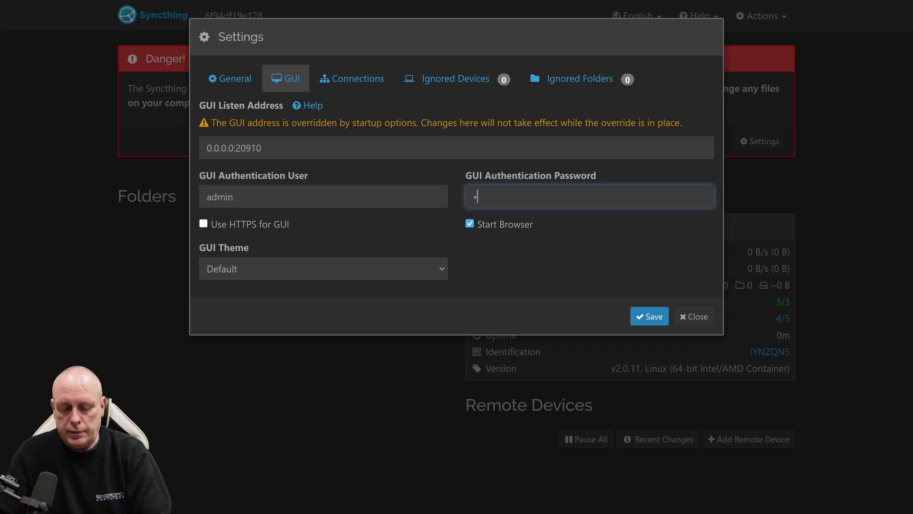
{"action": "left_click", "coordinate": [649, 317]}
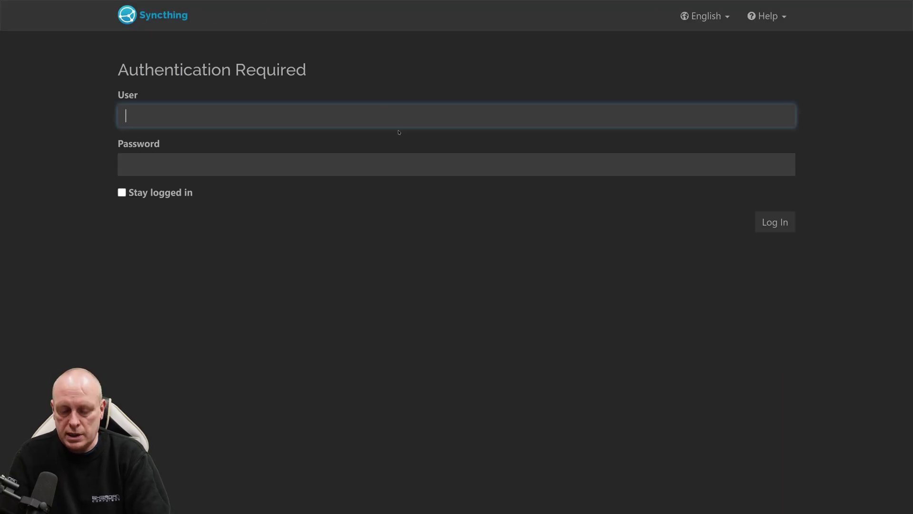
- Log back in to Syncthing as admin with the new password
{"action": "type", "text": "admin"}
{"action": "key", "text": "Tab"}
{"action": "type", "text": "••"}
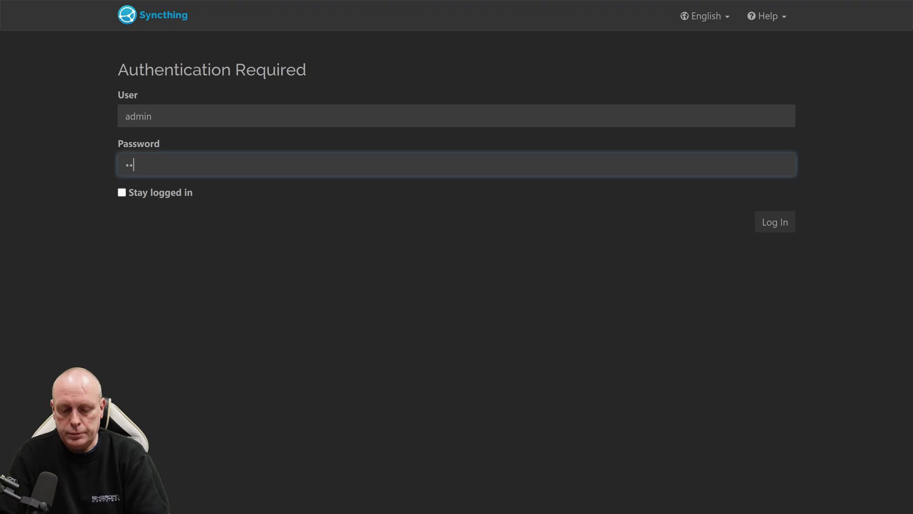
{"action": "type", "text": "••••••••"}
{"action": "key", "text": "Return"}
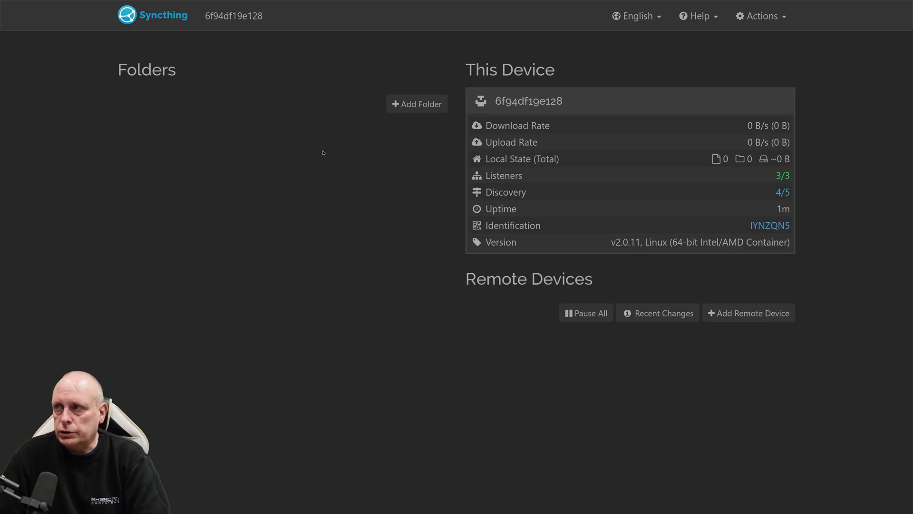
- Add a new folder with label general and folder path general
{"action": "left_click", "coordinate": [405, 107]}
{"action": "left_click", "coordinate": [323, 126]}
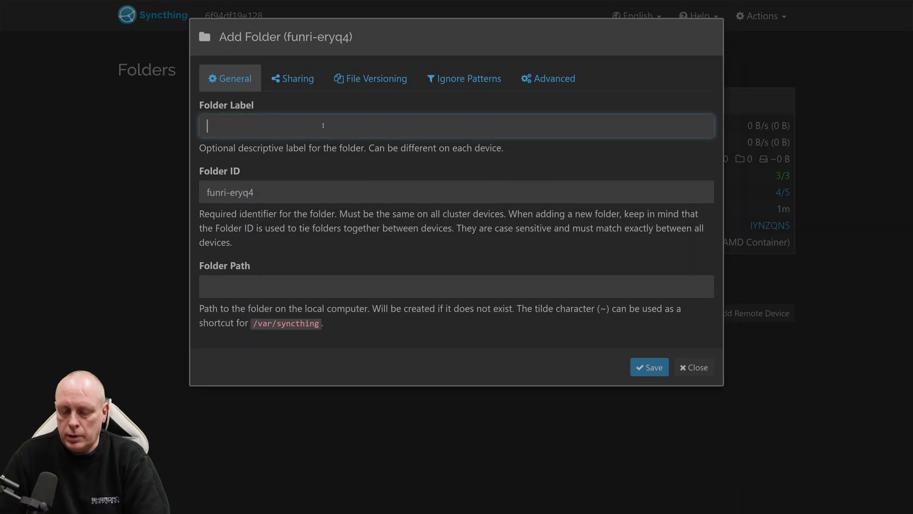
{"action": "type", "text": "general"}
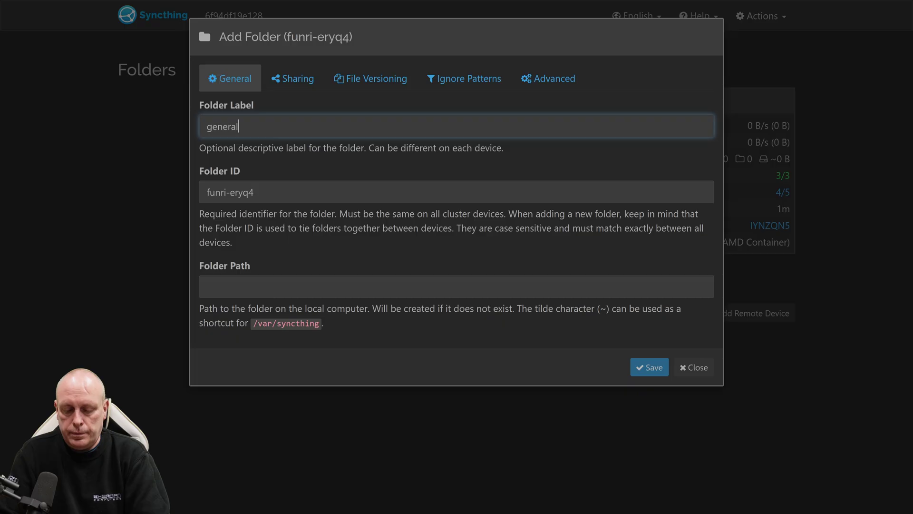
{"action": "left_click", "coordinate": [309, 294]}
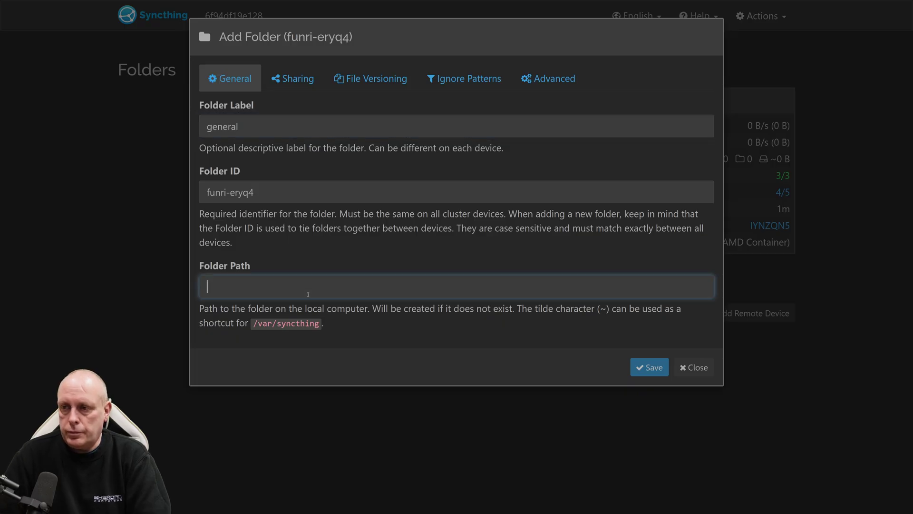
{"action": "type", "text": "general"}
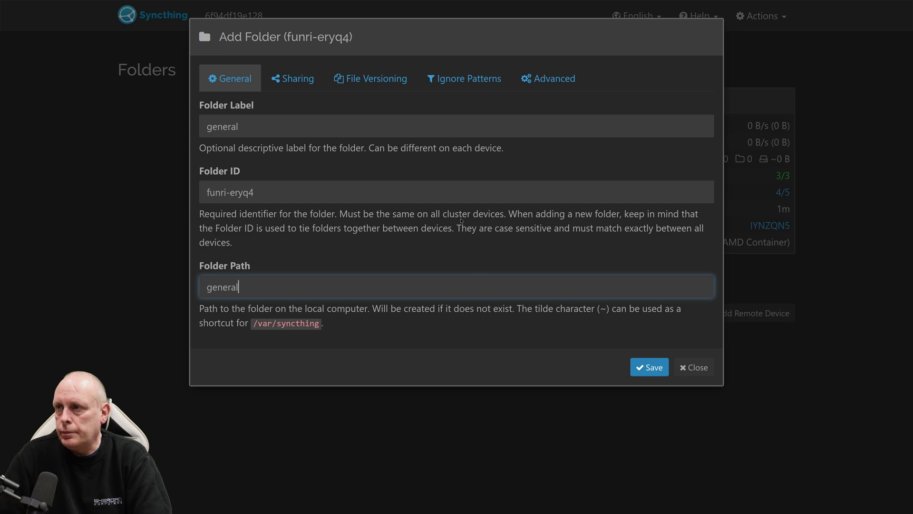
- Choose Simple File Versioning, keep the type Send & Receive, and save the folder
{"action": "left_click", "coordinate": [375, 86]}
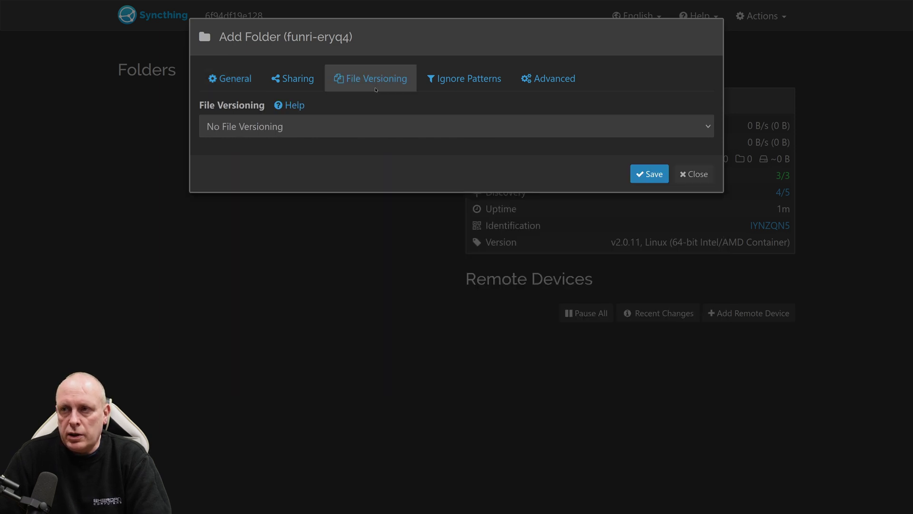
{"action": "left_click", "coordinate": [362, 126]}
{"action": "left_click", "coordinate": [354, 184]}
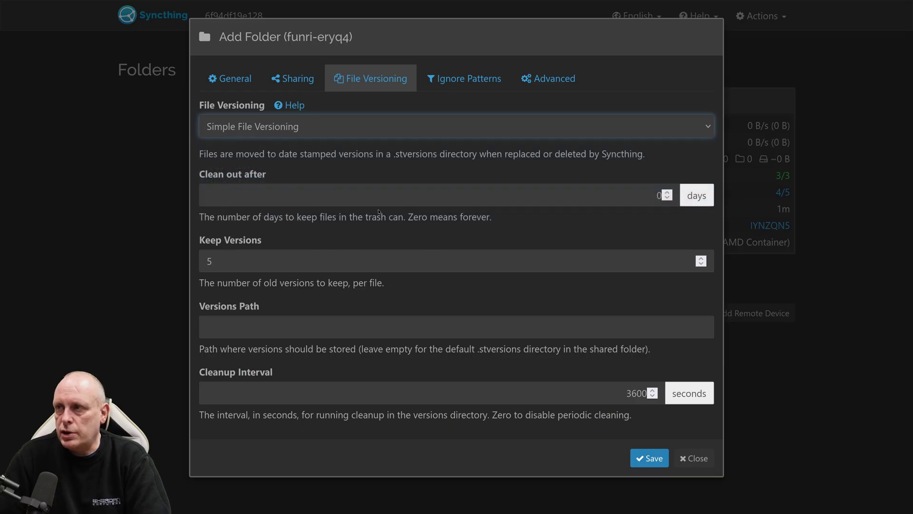
{"action": "left_click", "coordinate": [460, 89]}
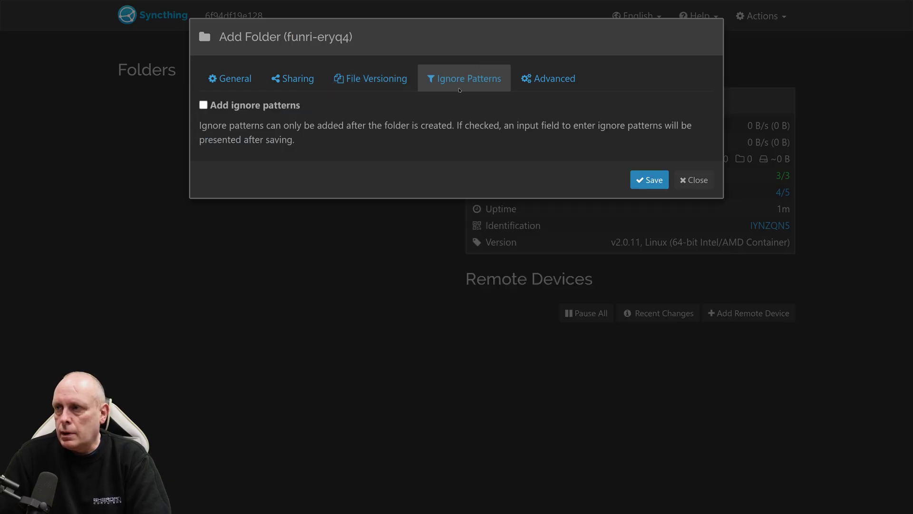
{"action": "left_click", "coordinate": [539, 84]}
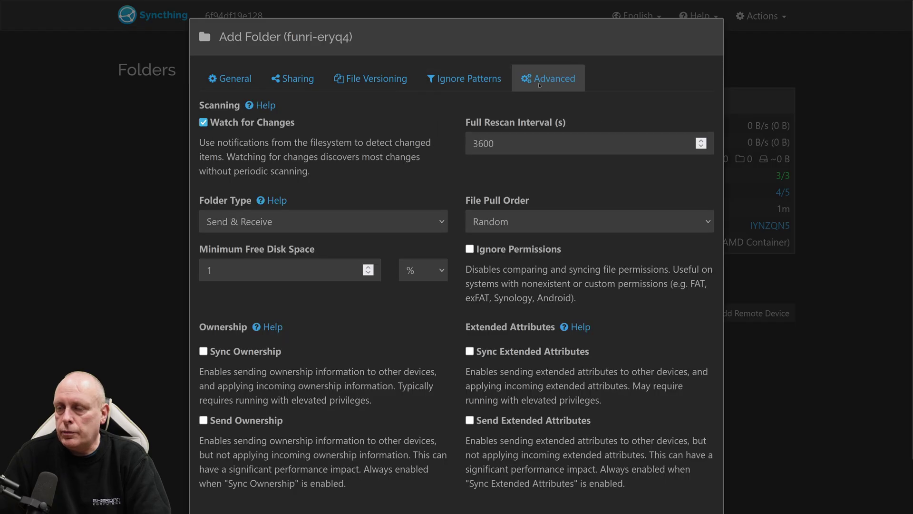
{"action": "left_click", "coordinate": [355, 229]}
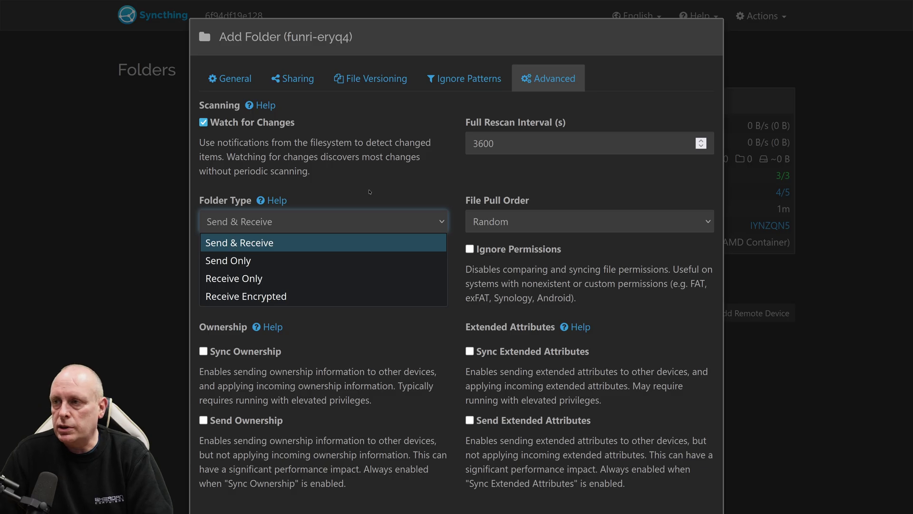
{"action": "left_click", "coordinate": [338, 234]}
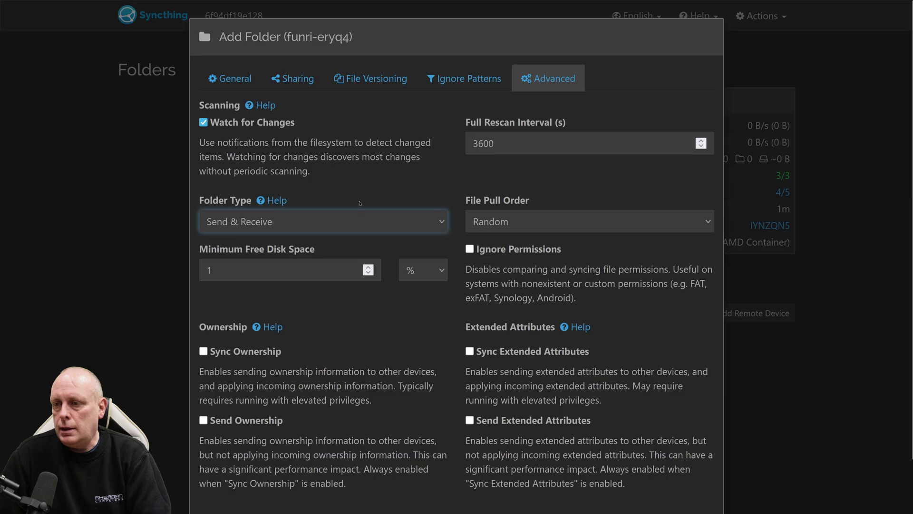
{"action": "scroll", "coordinate": [366, 202], "scroll_direction": "down", "scroll_amount": 1}
{"action": "left_click", "coordinate": [632, 474]}
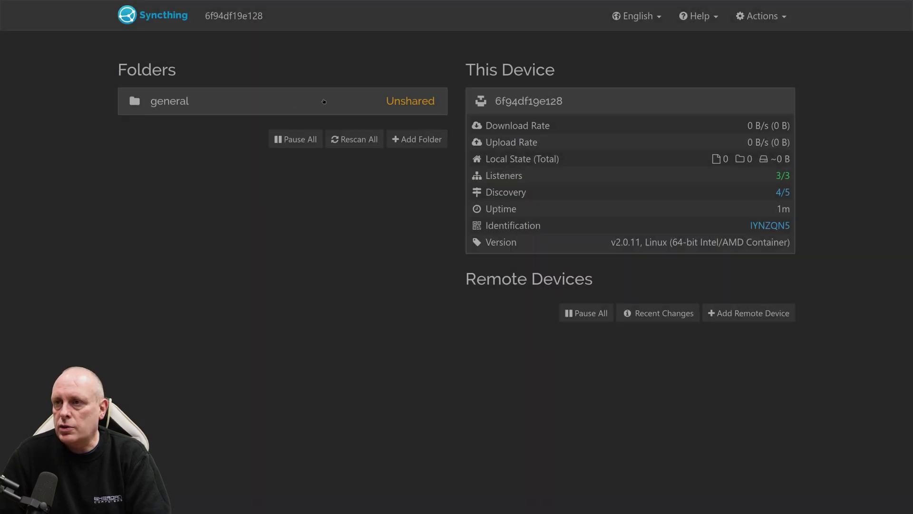
- Confirm the general folder shares with no devices, then show this device's ID and QR code
{"action": "left_click", "coordinate": [298, 109]}
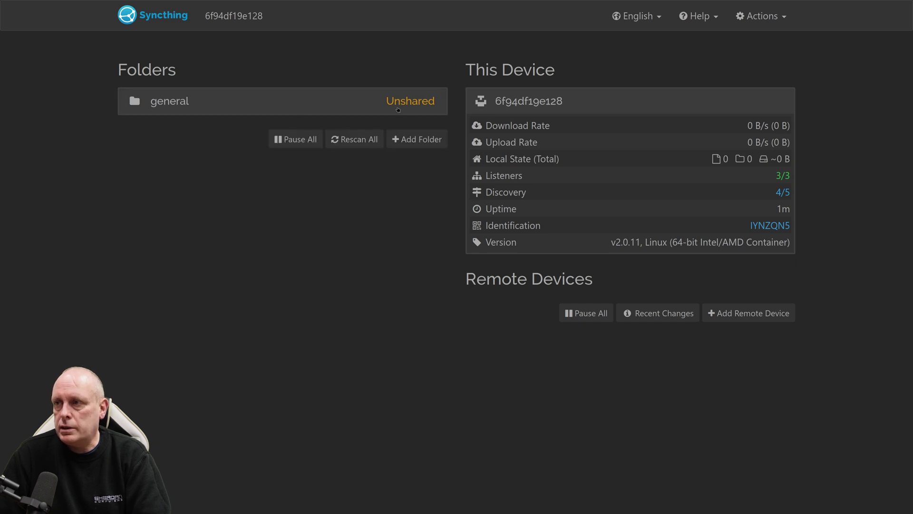
{"action": "left_click", "coordinate": [398, 109]}
{"action": "left_click", "coordinate": [421, 302]}
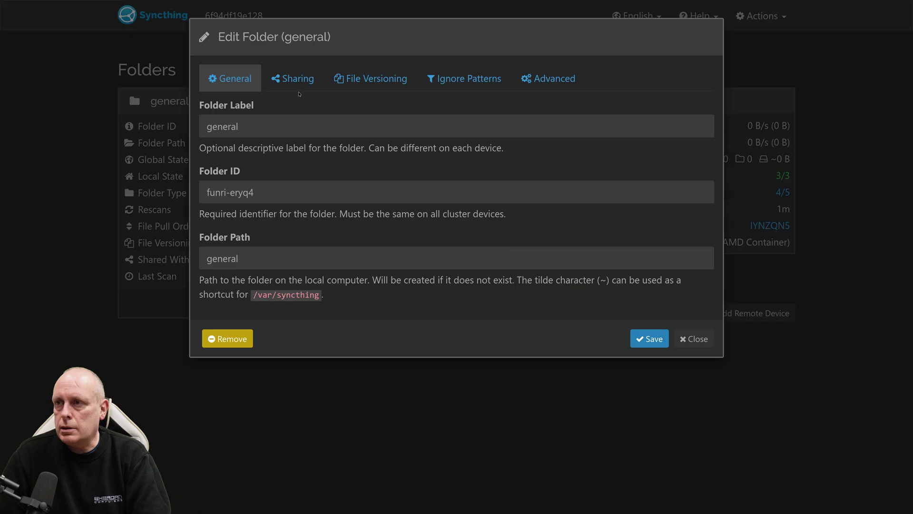
{"action": "left_click", "coordinate": [298, 81]}
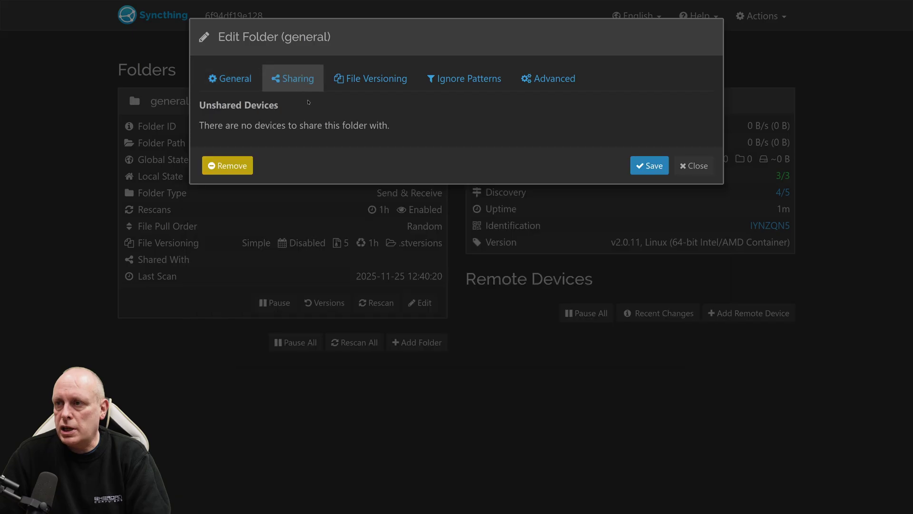
{"action": "left_click", "coordinate": [694, 166]}
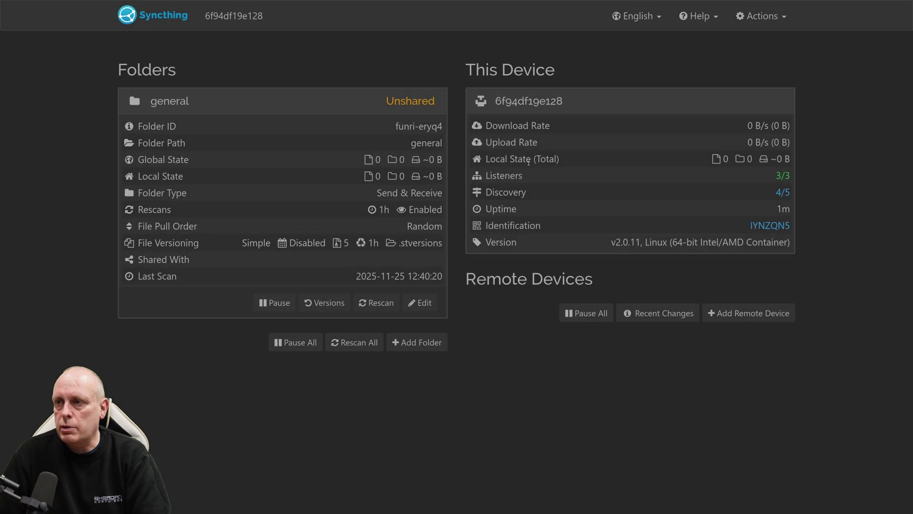
{"action": "left_click", "coordinate": [743, 19]}
{"action": "left_click", "coordinate": [728, 91]}
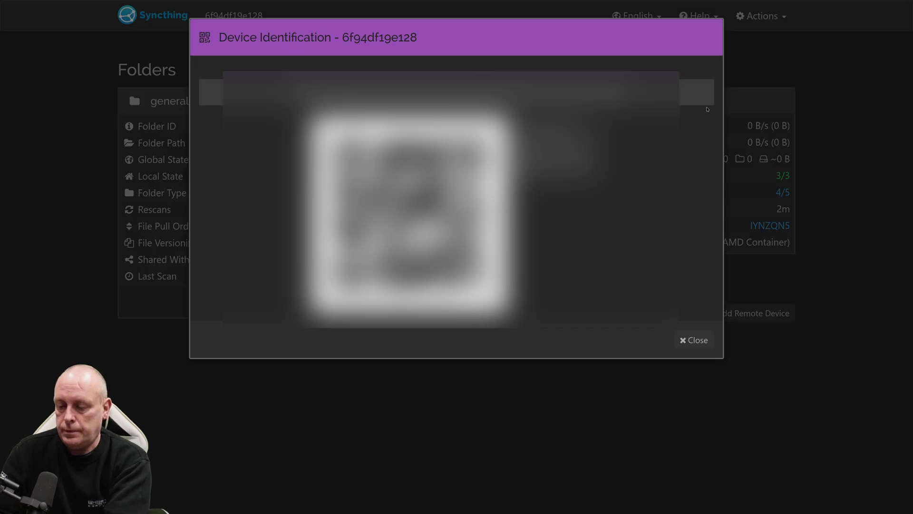
- Add the newly detected phone as remote device 'Sam-Phone' and save it
{"action": "left_click", "coordinate": [695, 340]}
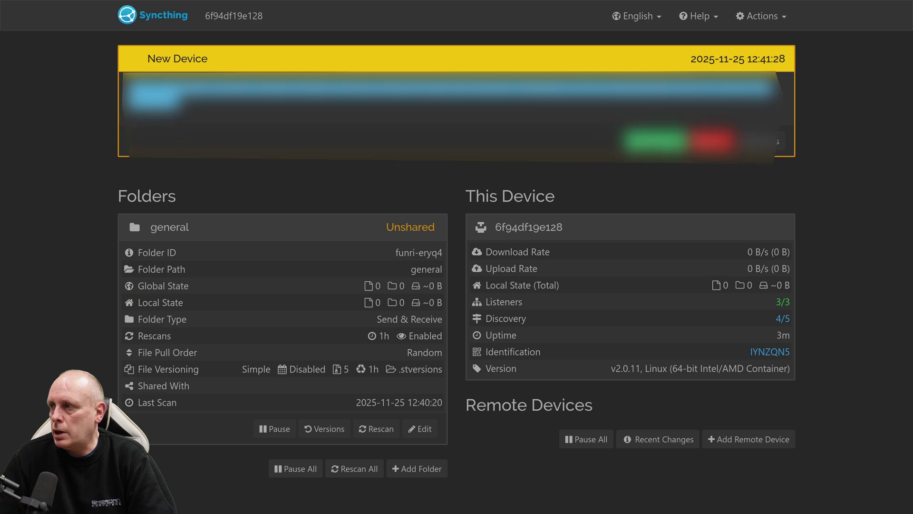
{"action": "left_click", "coordinate": [656, 140]}
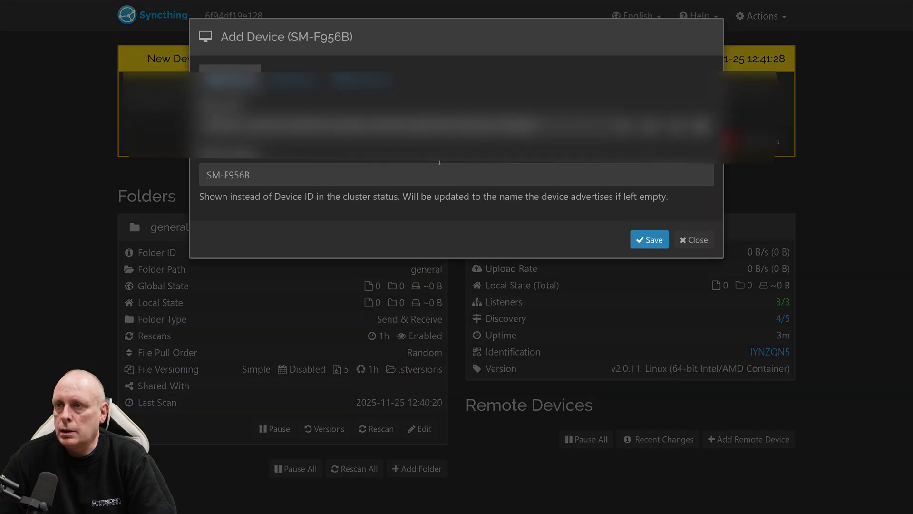
{"action": "triple_click", "coordinate": [353, 181]}
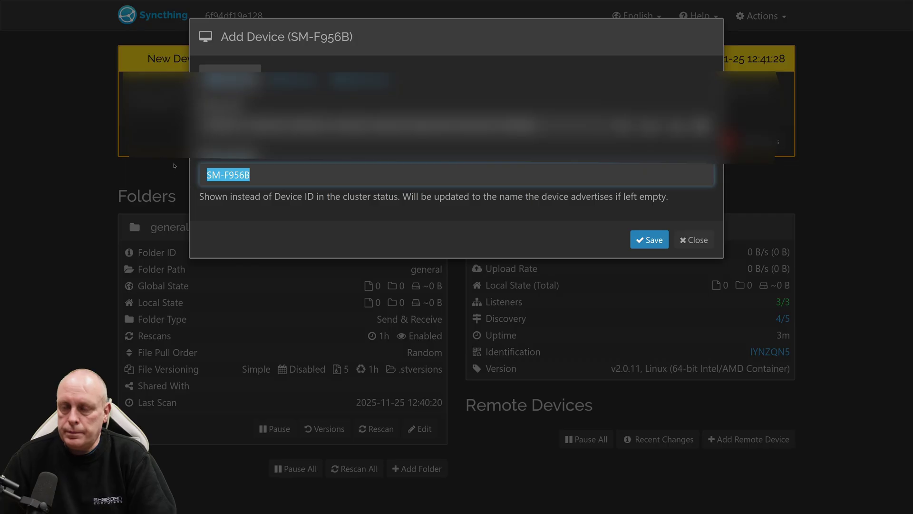
{"action": "type", "text": "Sam-Phone"}
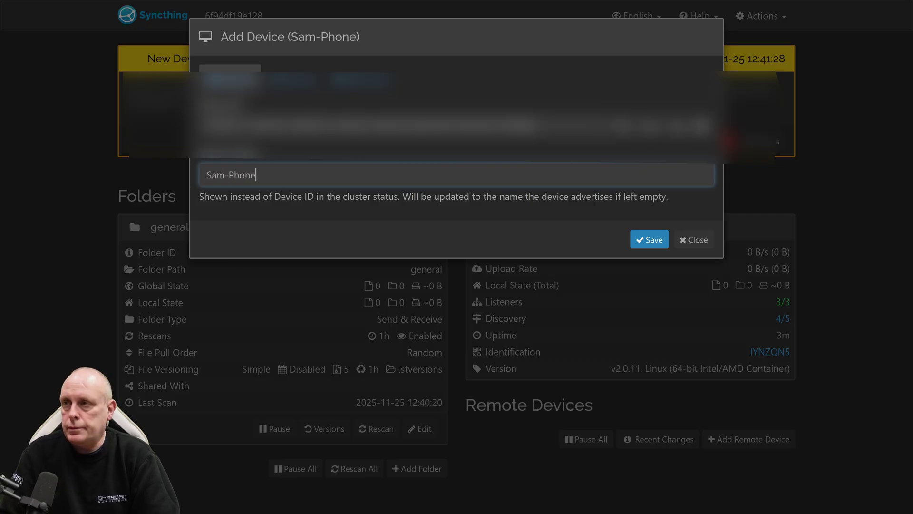
{"action": "left_click", "coordinate": [292, 79]}
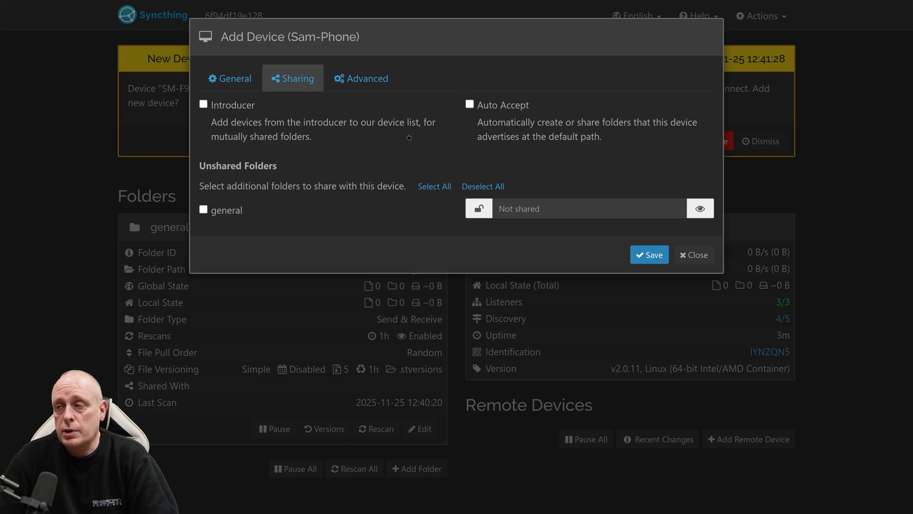
{"action": "left_click", "coordinate": [386, 90]}
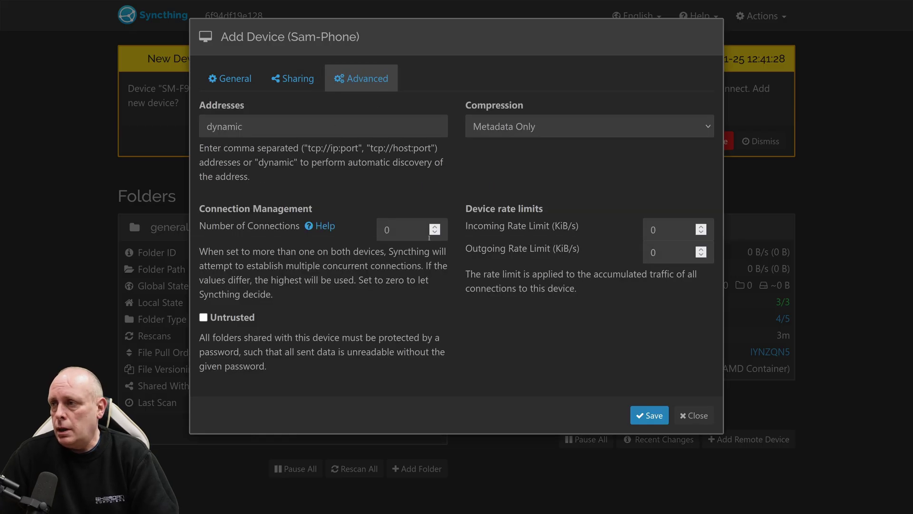
{"action": "left_click", "coordinate": [659, 415]}
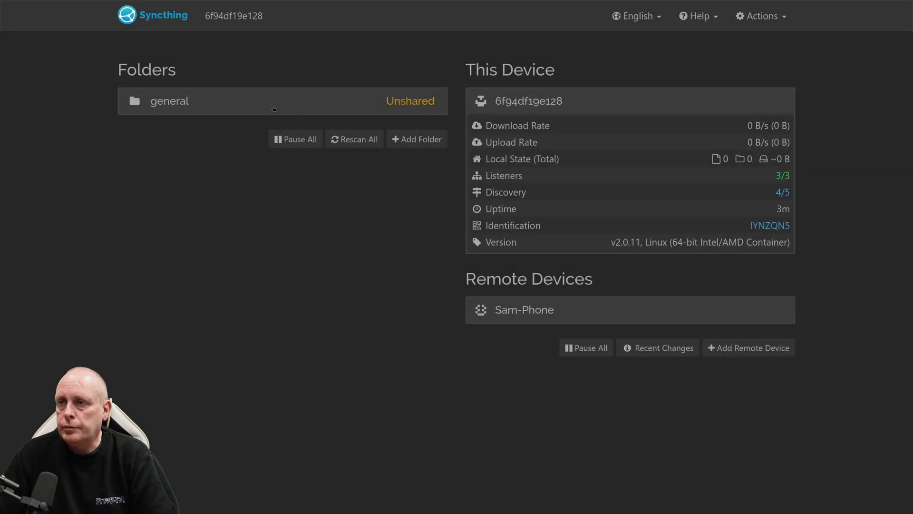
- Share the general folder with the Sam-Phone device and save
{"action": "left_click", "coordinate": [310, 109]}
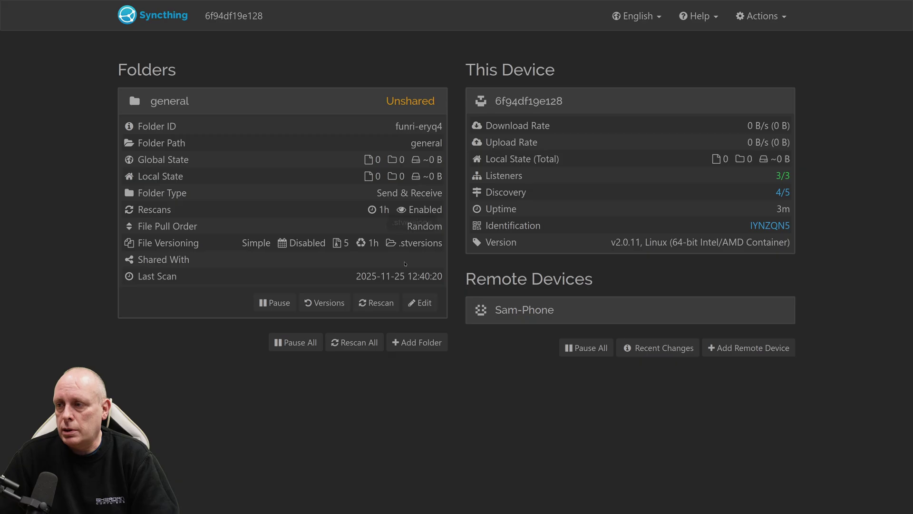
{"action": "left_click", "coordinate": [431, 309]}
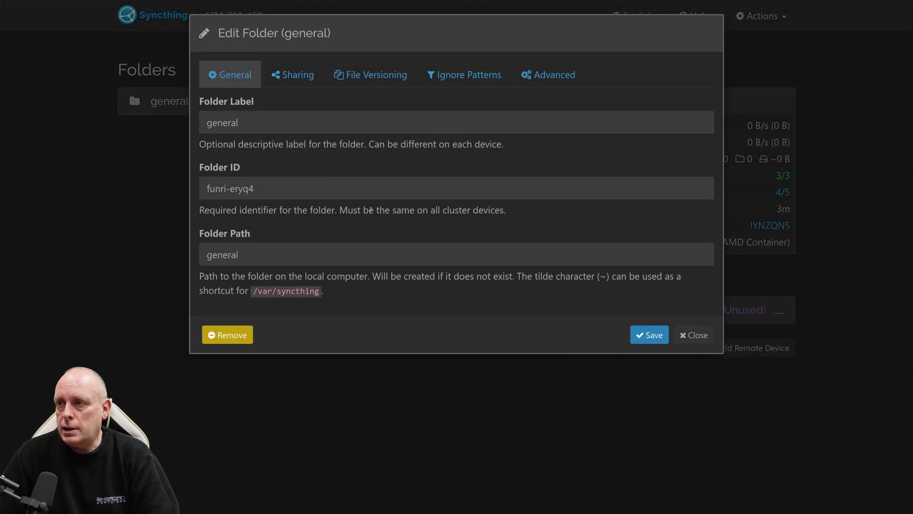
{"action": "left_click", "coordinate": [292, 78]}
{"action": "left_click", "coordinate": [212, 150]}
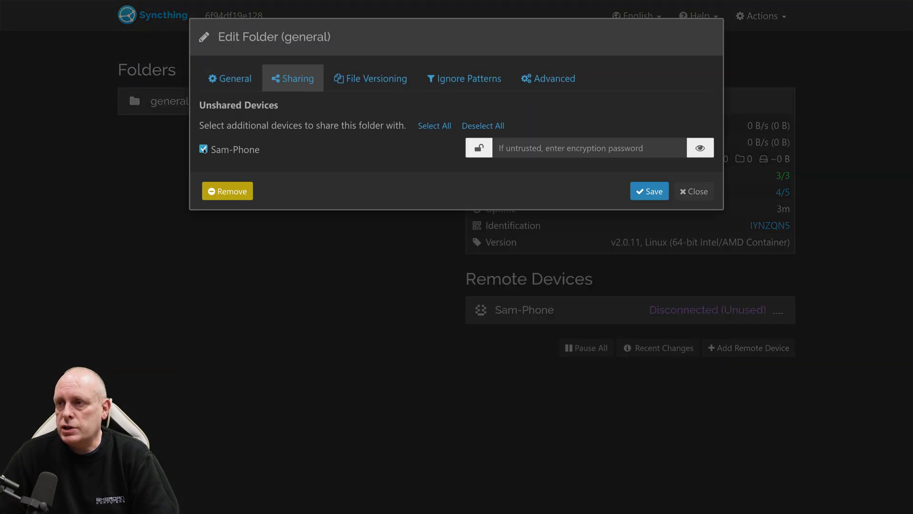
{"action": "left_click", "coordinate": [649, 191]}
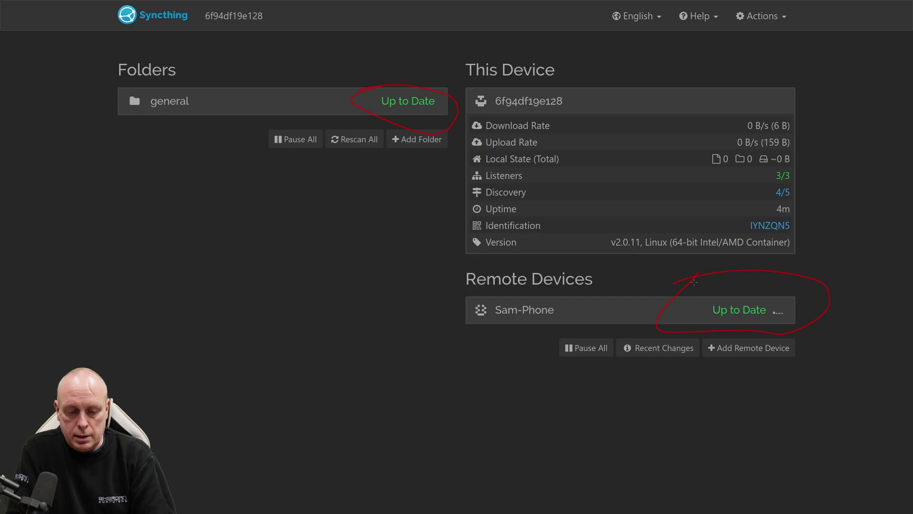
- Expand Sam-Phone under Remote Devices to see it Up to Date over Relay WAN
{"action": "left_click_drag", "start_coordinate": [704, 289], "coordinate": [700, 291]}
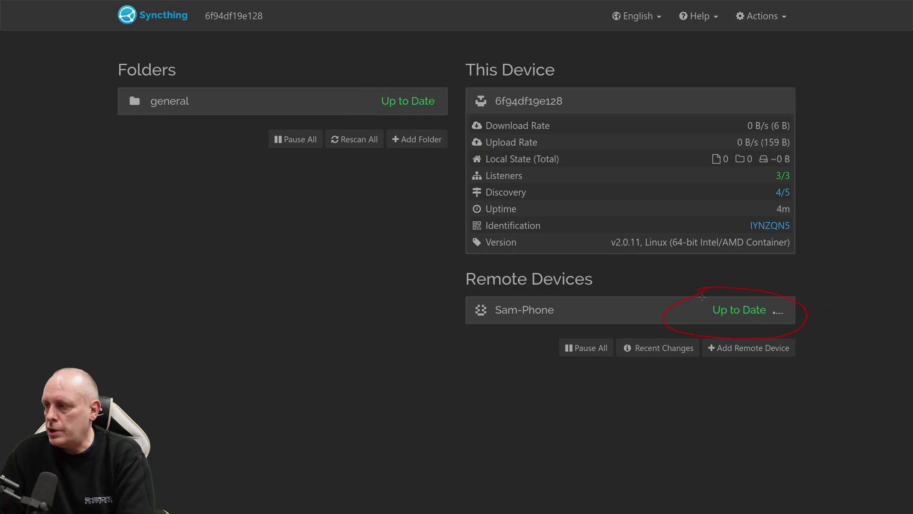
{"action": "left_click", "coordinate": [600, 316]}
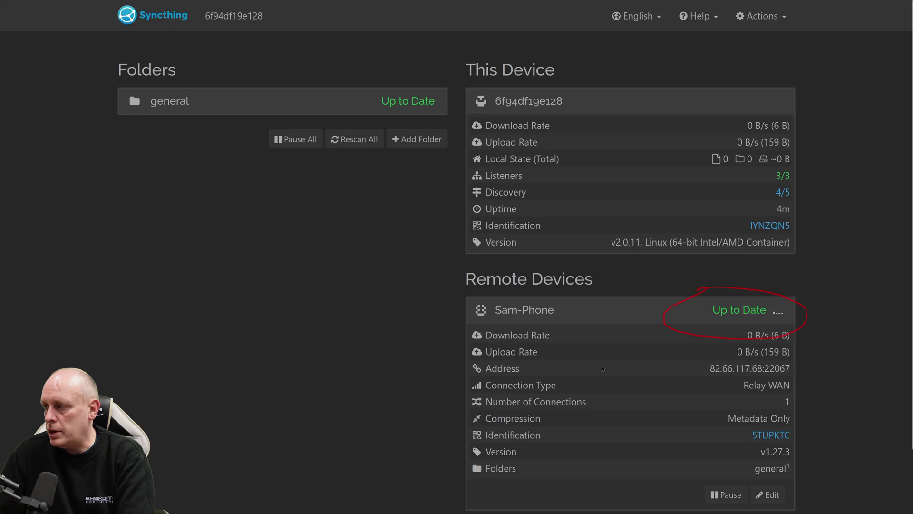
{"action": "scroll", "coordinate": [603, 368], "scroll_direction": "down", "scroll_amount": 2}
{"action": "scroll", "coordinate": [595, 356], "scroll_direction": "up", "scroll_amount": 2}
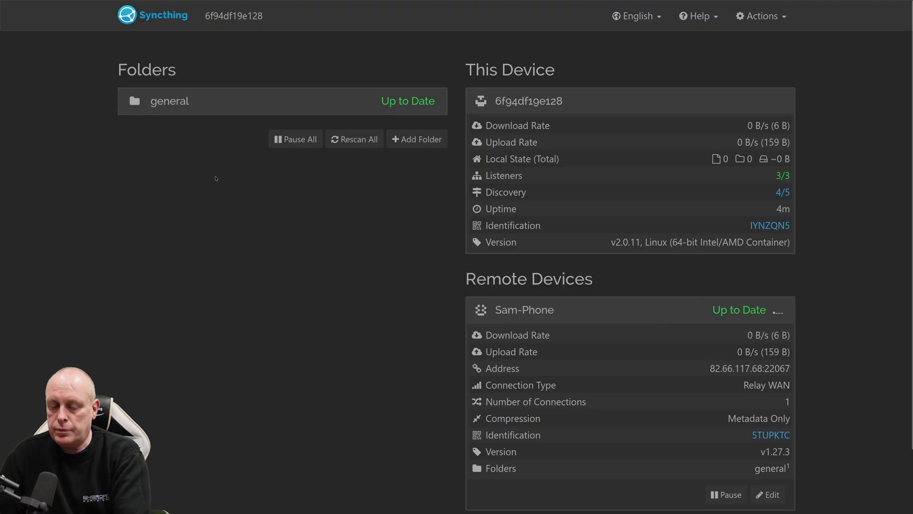
- Stop and delete the syncthing app with its images, check Datasets, then return to Apps
{"action": "left_click", "coordinate": [126, 9]}
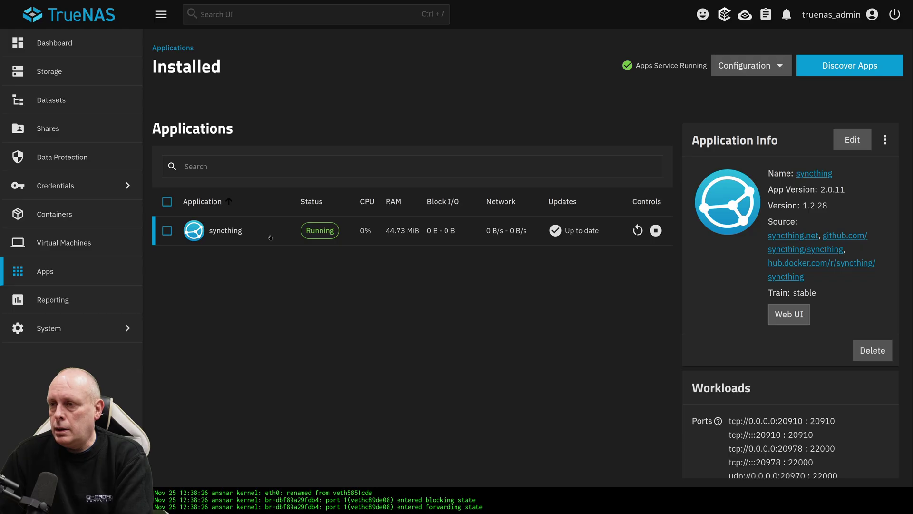
{"action": "left_click", "coordinate": [656, 230]}
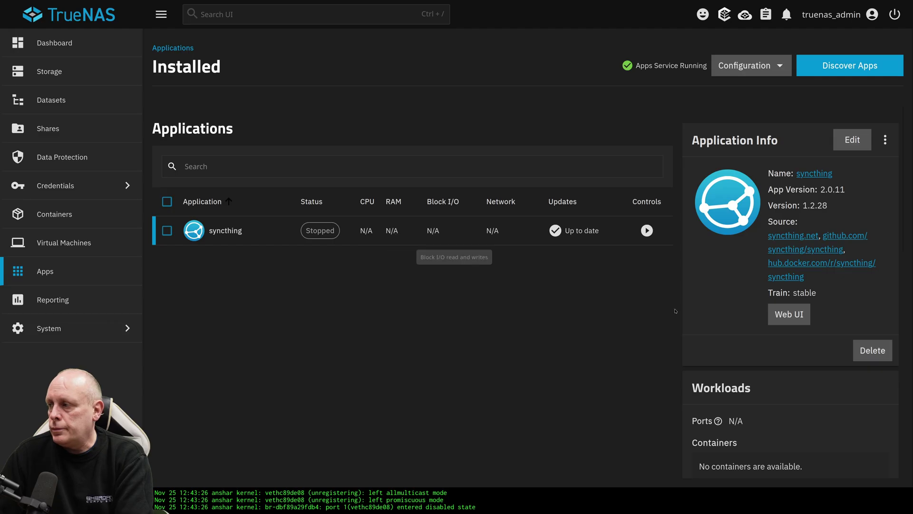
{"action": "left_click", "coordinate": [855, 349]}
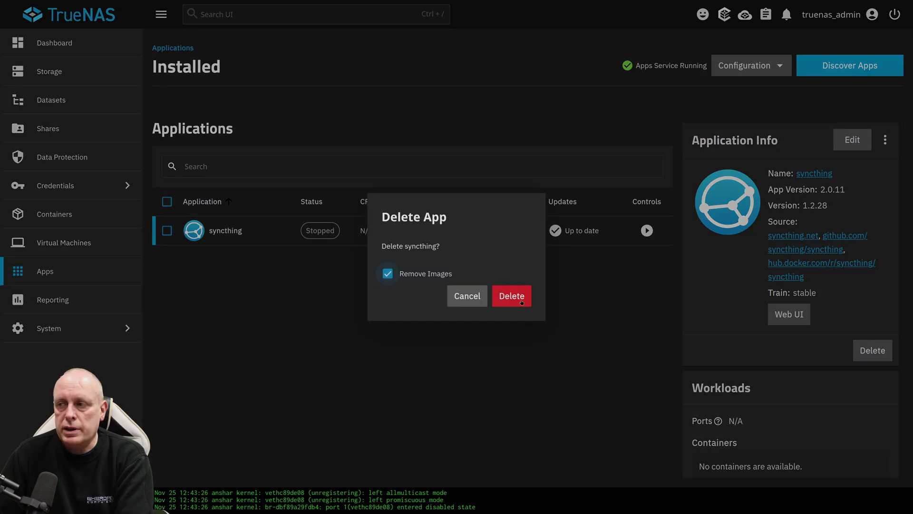
{"action": "left_click", "coordinate": [518, 300]}
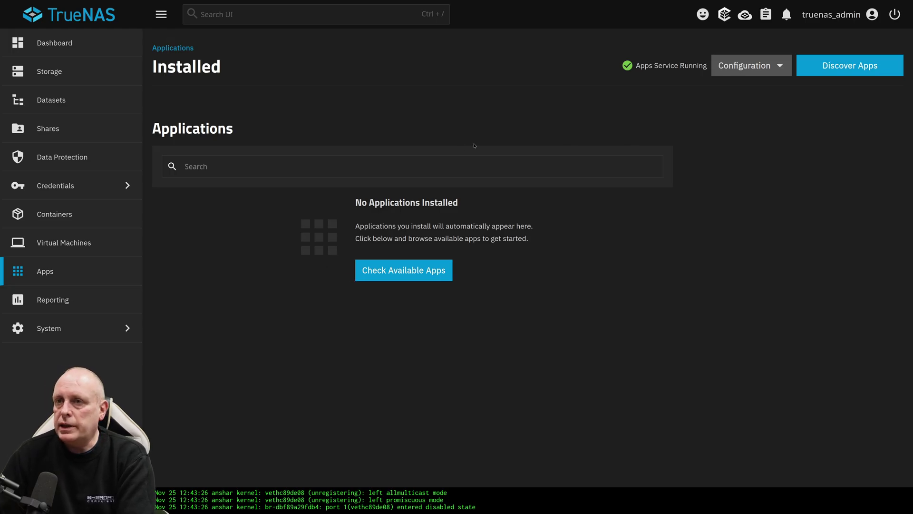
{"action": "left_click", "coordinate": [51, 100]}
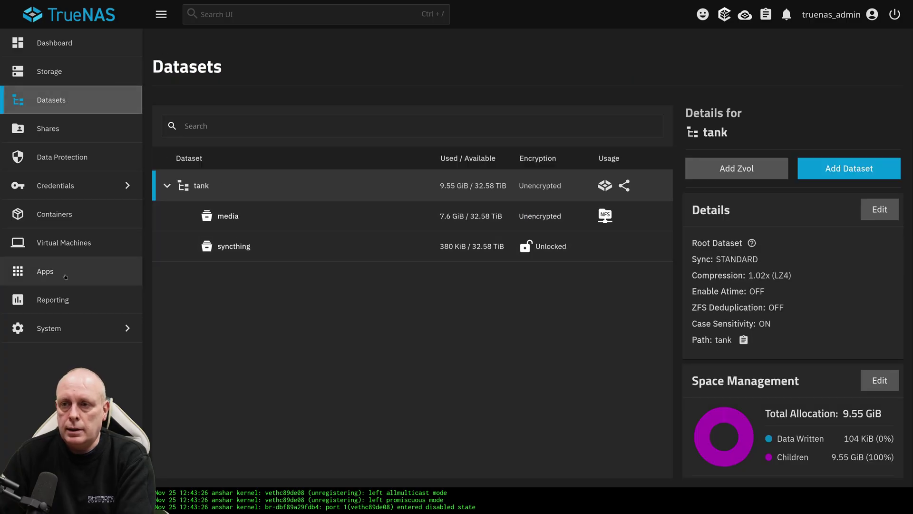
{"action": "left_click", "coordinate": [89, 271]}
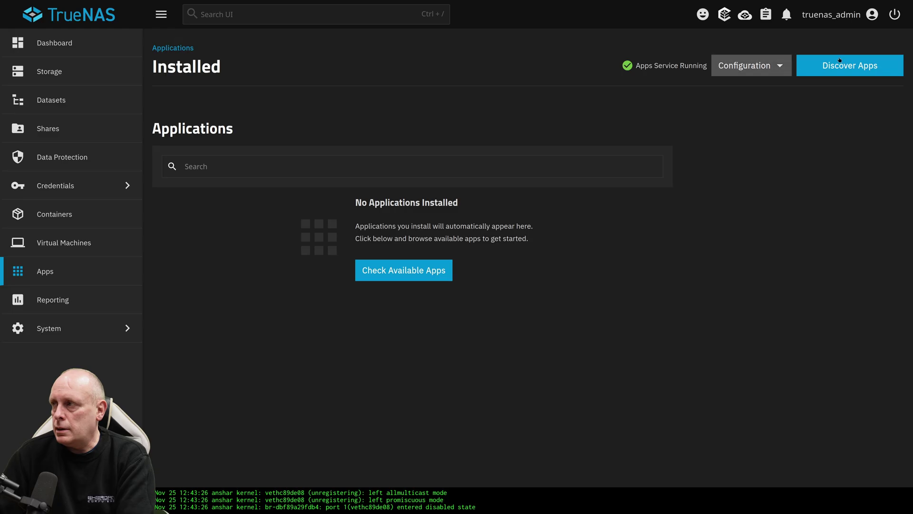
- Search Discover Apps for 'syncthing' and start installing Syncthing
{"action": "left_click", "coordinate": [803, 68]}
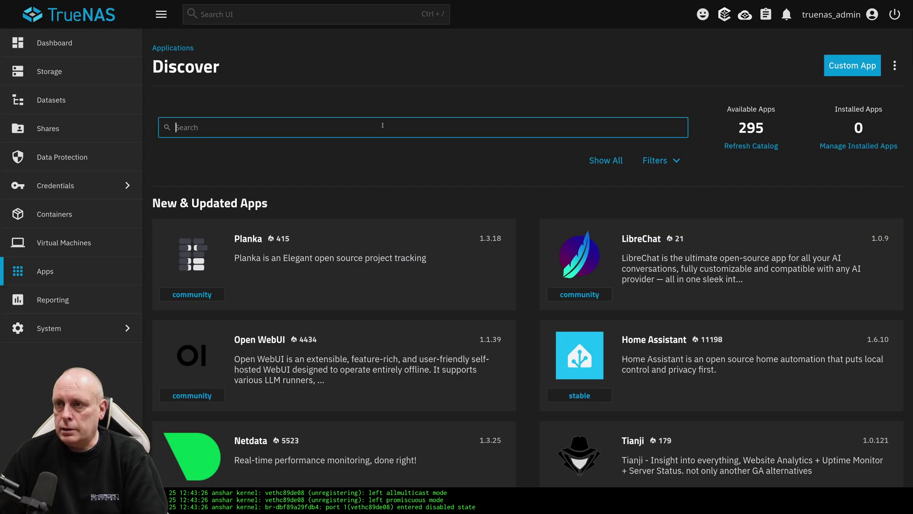
{"action": "type", "text": "syncthing"}
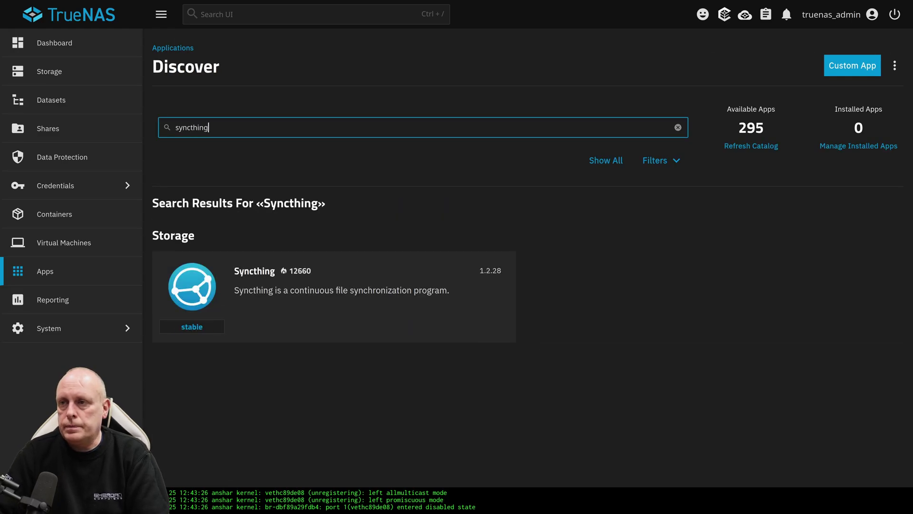
{"action": "left_click", "coordinate": [323, 271]}
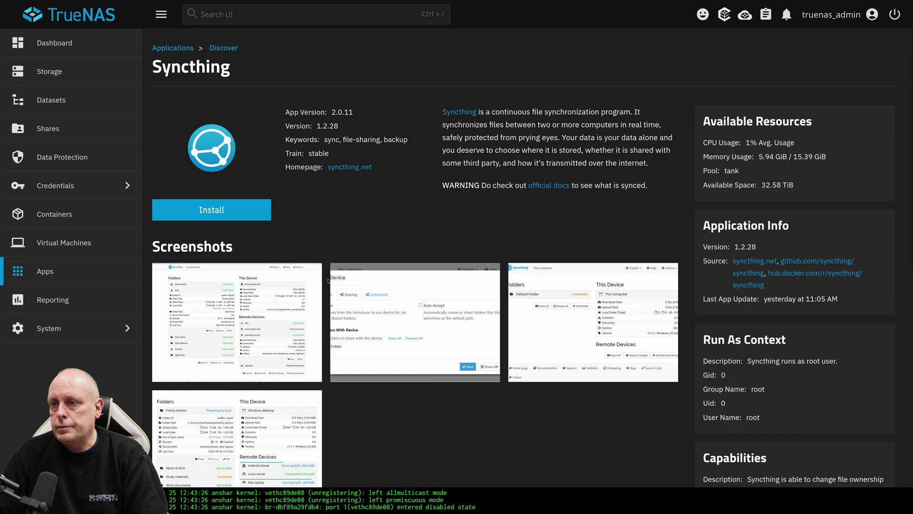
{"action": "left_click", "coordinate": [267, 212]}
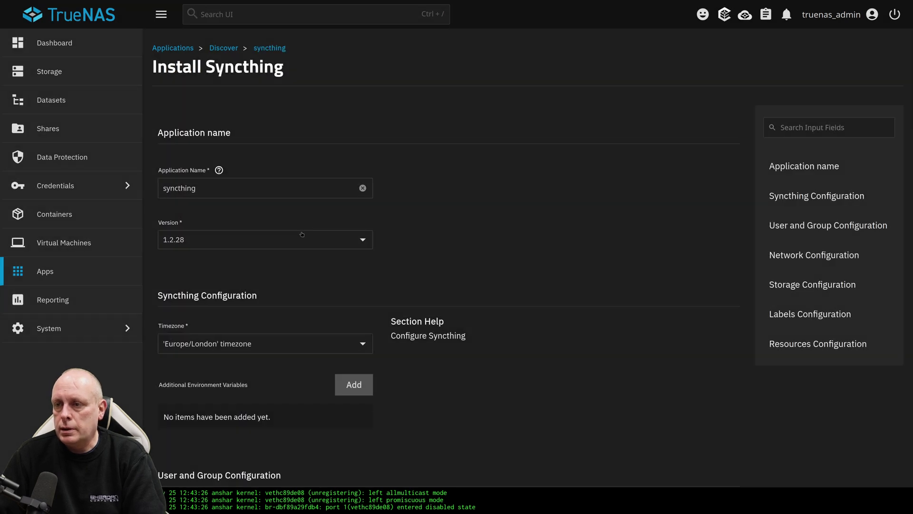
- Set the Syncthing certificate to truenas_default
{"action": "scroll", "coordinate": [302, 234], "scroll_direction": "down", "scroll_amount": 10}
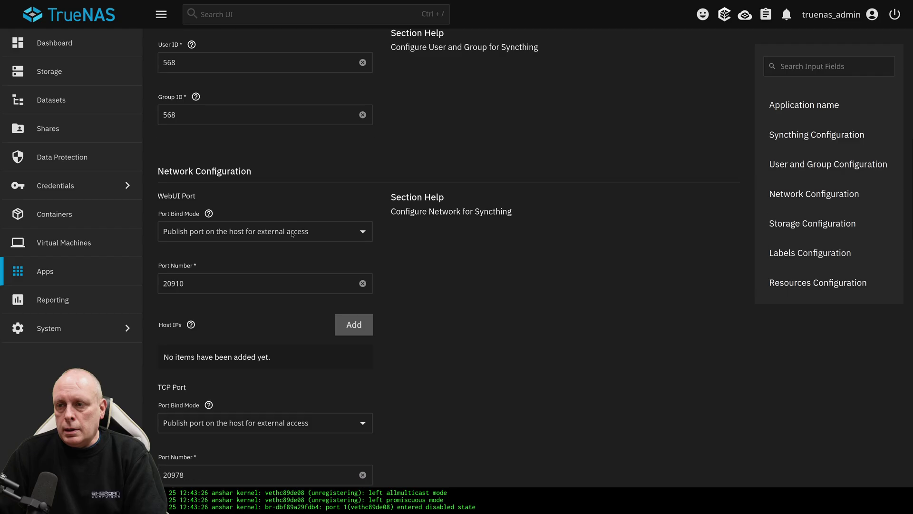
{"action": "scroll", "coordinate": [293, 233], "scroll_direction": "down", "scroll_amount": 7}
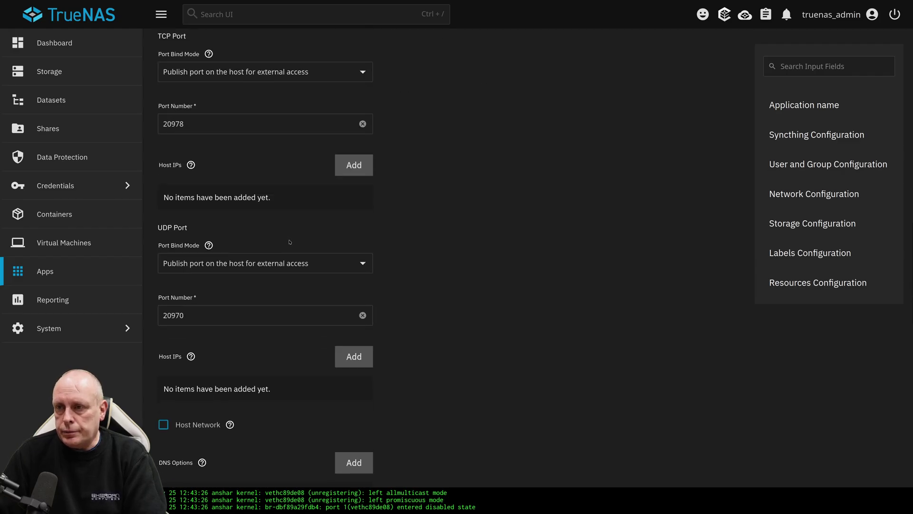
{"action": "scroll", "coordinate": [289, 243], "scroll_direction": "down", "scroll_amount": 6}
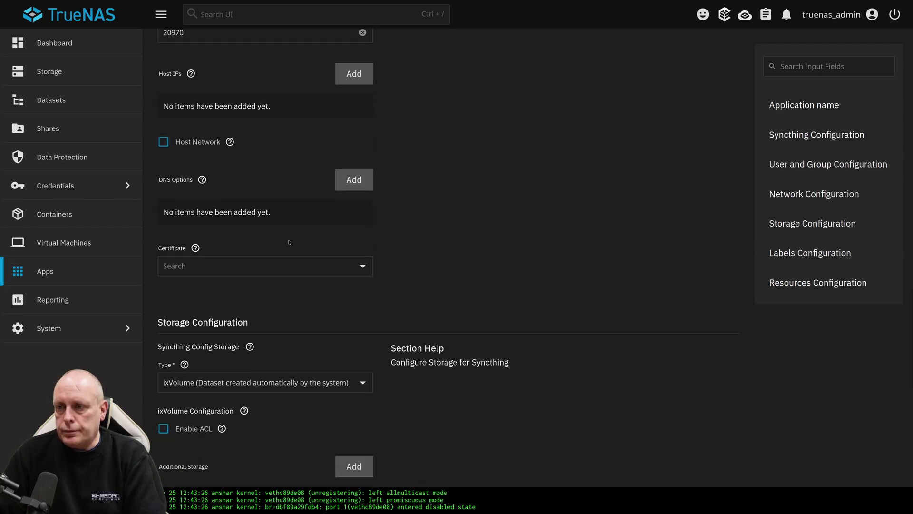
{"action": "scroll", "coordinate": [290, 242], "scroll_direction": "down", "scroll_amount": 1}
{"action": "left_click", "coordinate": [259, 197]}
{"action": "left_click", "coordinate": [210, 251]}
- Store the config on host path /mnt/tank/syncthing and install the app
{"action": "scroll", "coordinate": [389, 216], "scroll_direction": "down", "scroll_amount": 4}
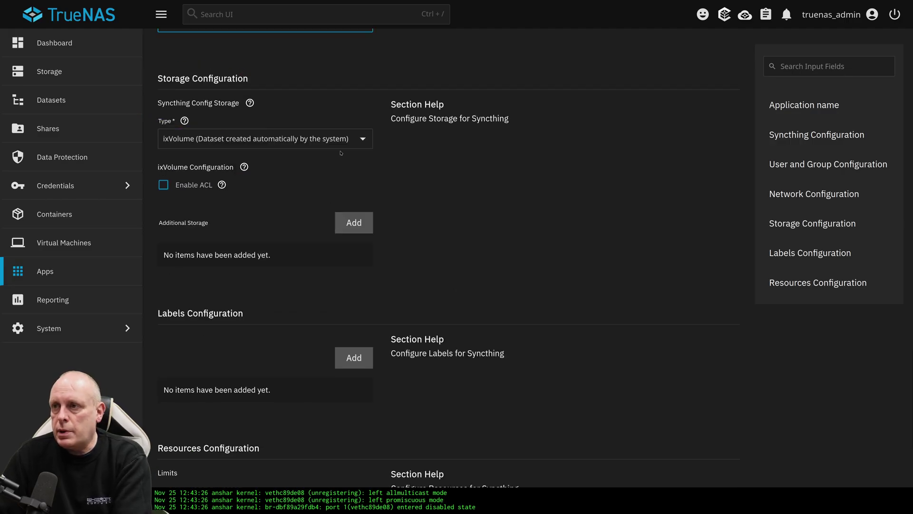
{"action": "left_click", "coordinate": [207, 138]}
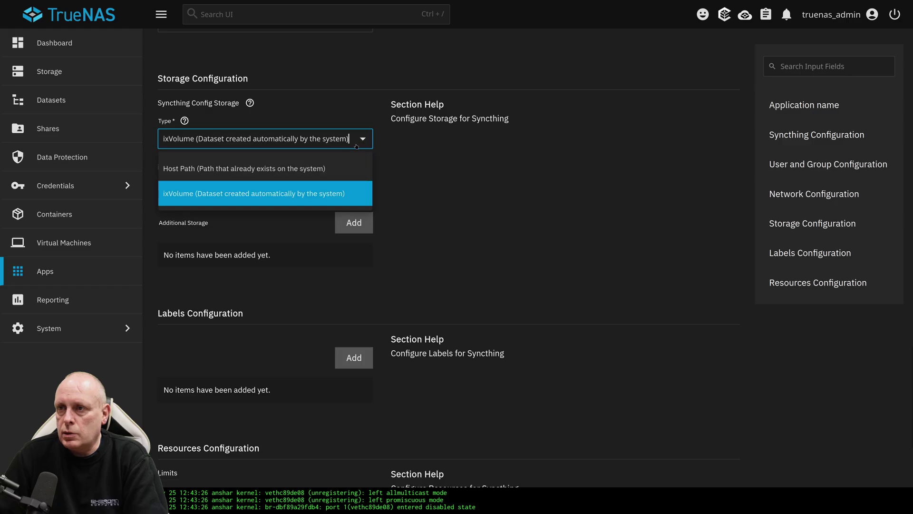
{"action": "left_click", "coordinate": [220, 169]}
{"action": "left_click", "coordinate": [195, 261]}
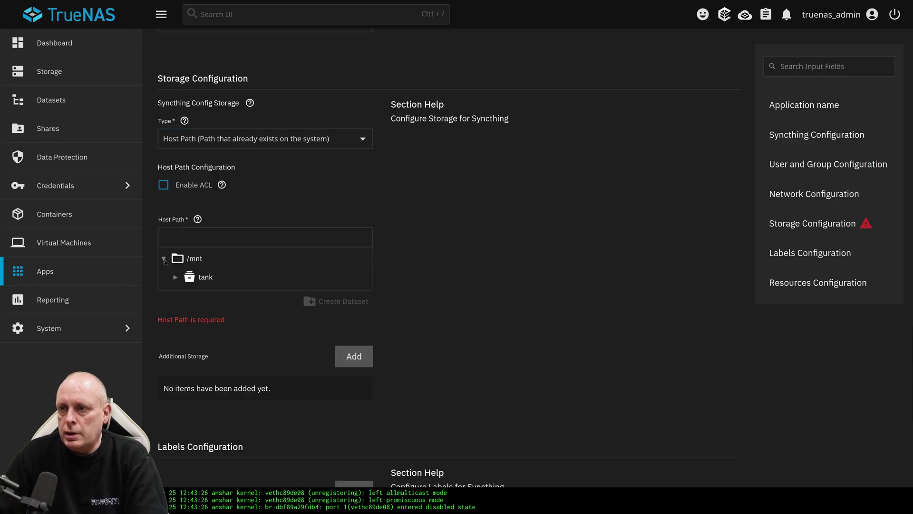
{"action": "left_click", "coordinate": [185, 275]}
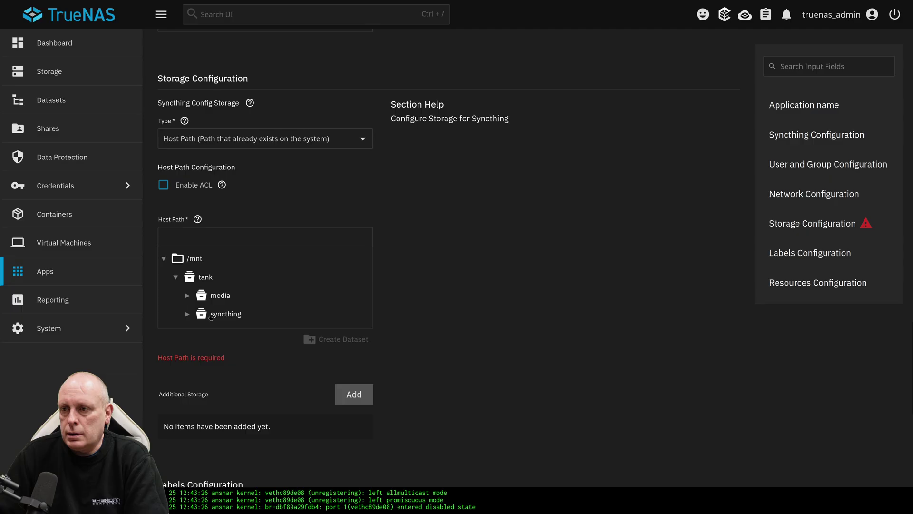
{"action": "left_click", "coordinate": [223, 314]}
{"action": "scroll", "coordinate": [286, 318], "scroll_direction": "down", "scroll_amount": 7}
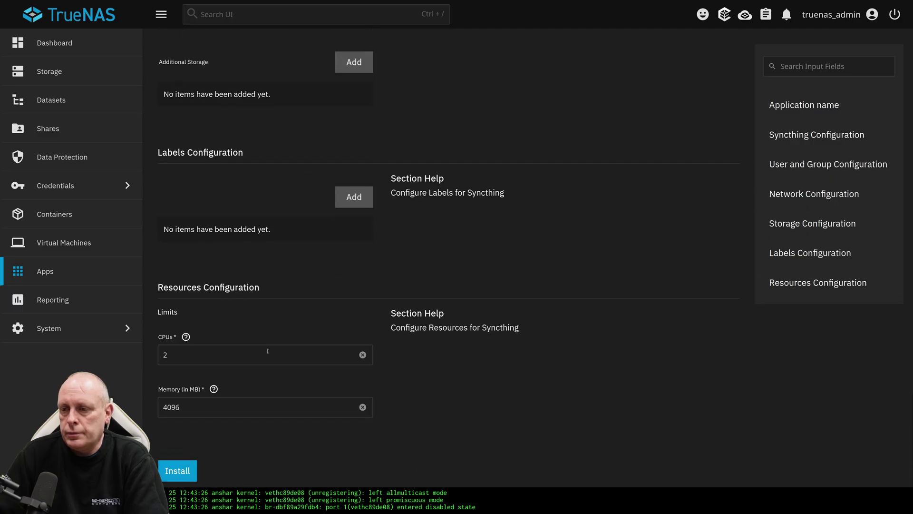
{"action": "left_click", "coordinate": [189, 467]}
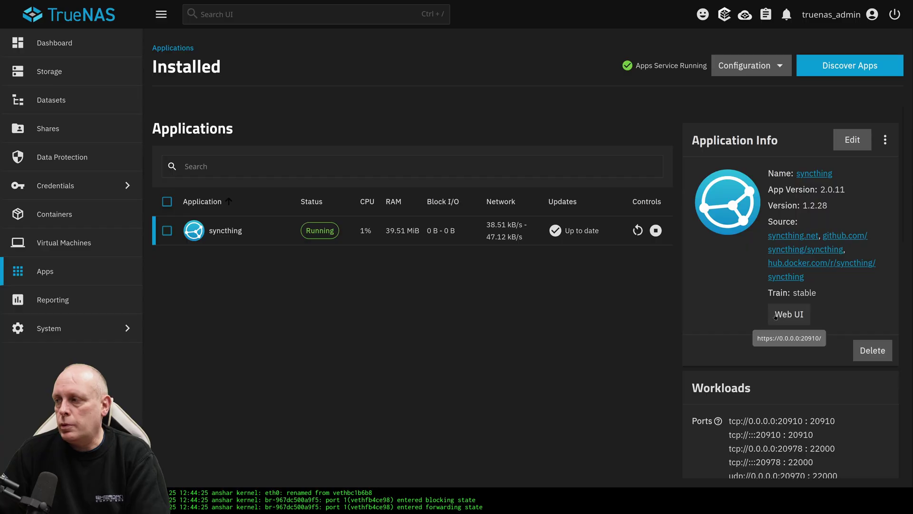
- Open the reinstalled Syncthing's web interface and watch the phone reconnect as Up to Date
{"action": "left_click", "coordinate": [776, 317]}
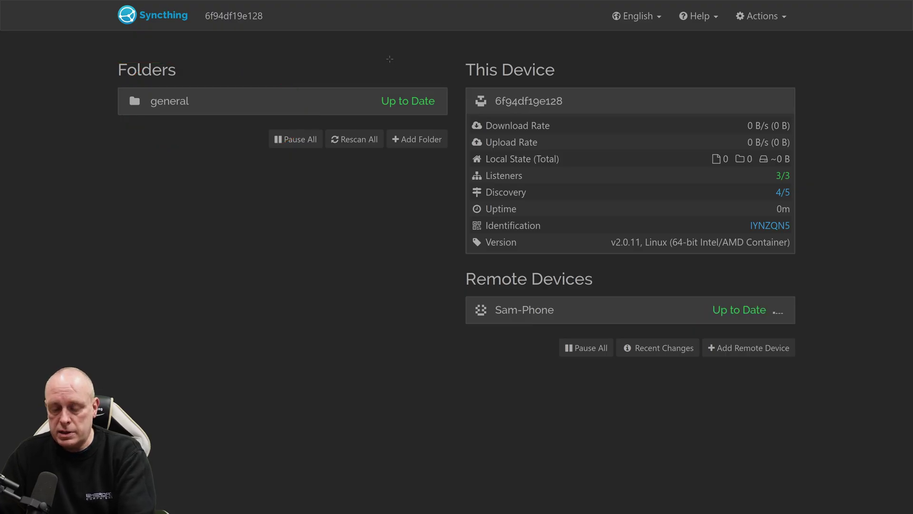
- Stop the syncthing app in TrueNAS and delete it
{"action": "mouse_move", "coordinate": [246, 2]}
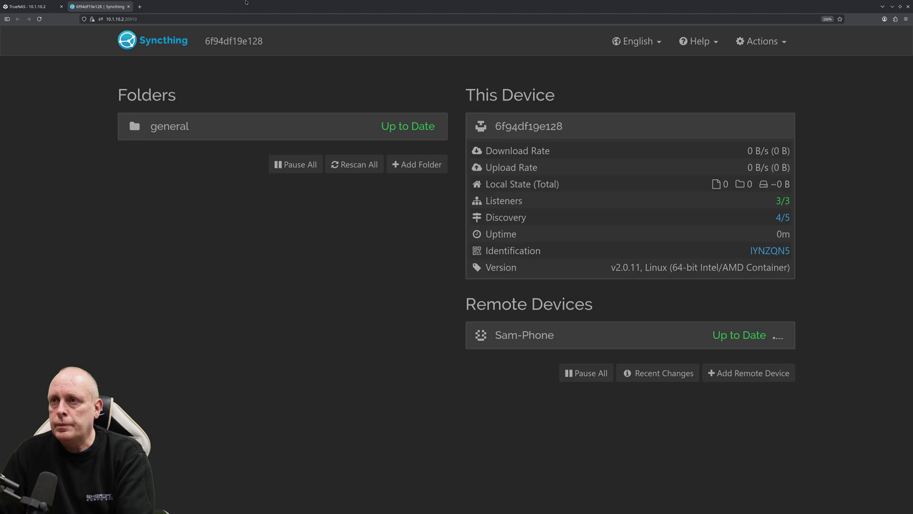
{"action": "left_click", "coordinate": [129, 7]}
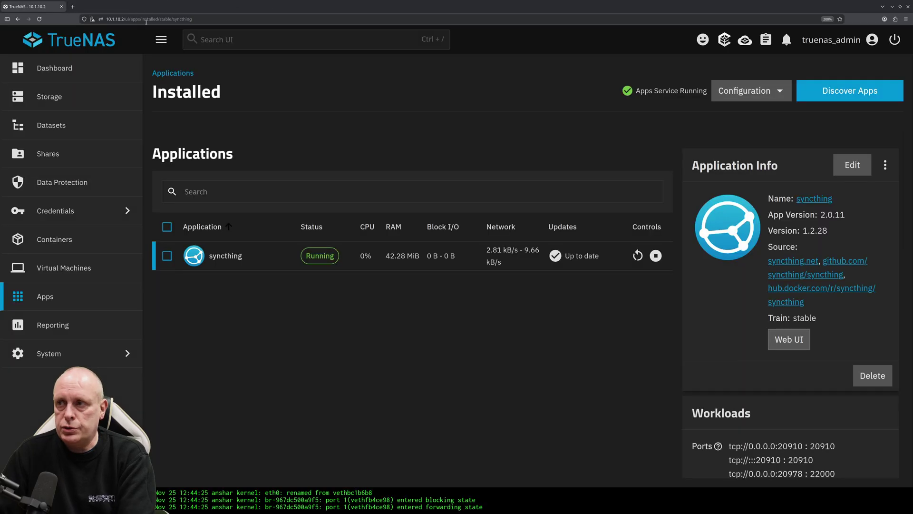
{"action": "left_click", "coordinate": [658, 233]}
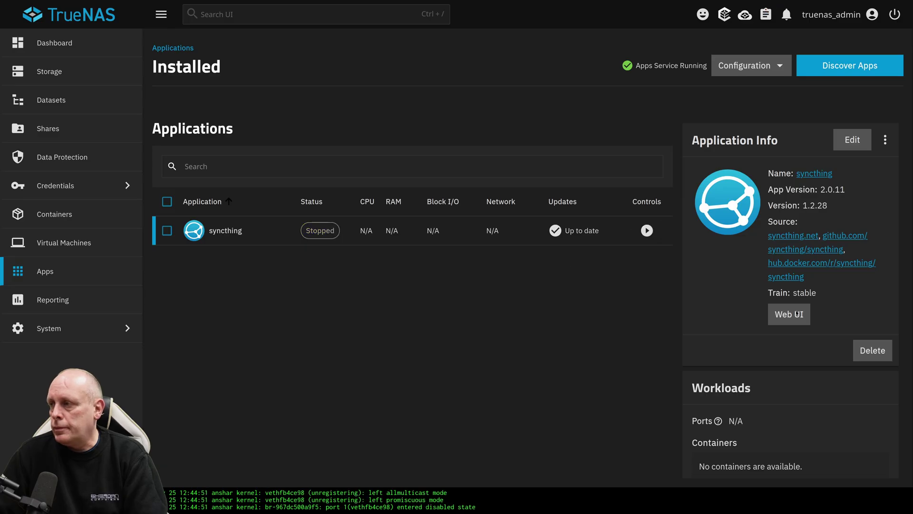
{"action": "left_click", "coordinate": [873, 350]}
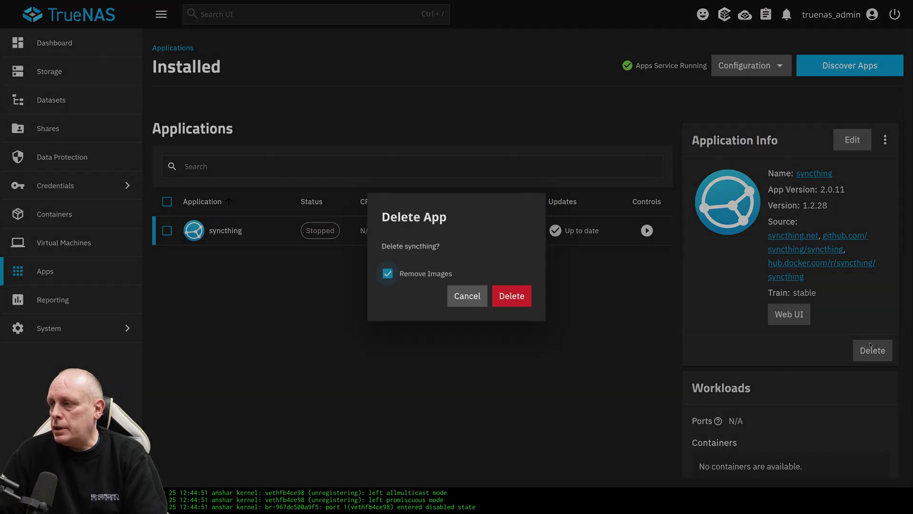
{"action": "left_click", "coordinate": [519, 296]}
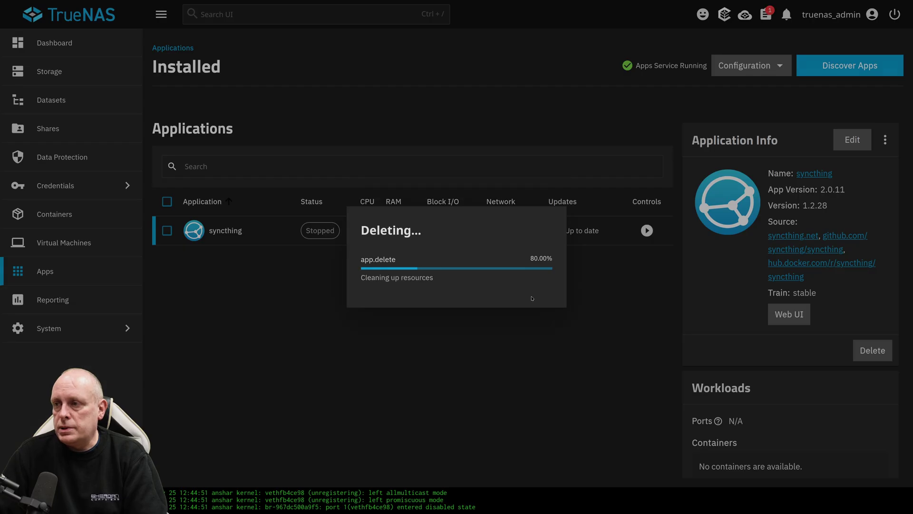
- Permanently delete the tank/syncthing dataset, confirming with its name
{"action": "left_click", "coordinate": [65, 102]}
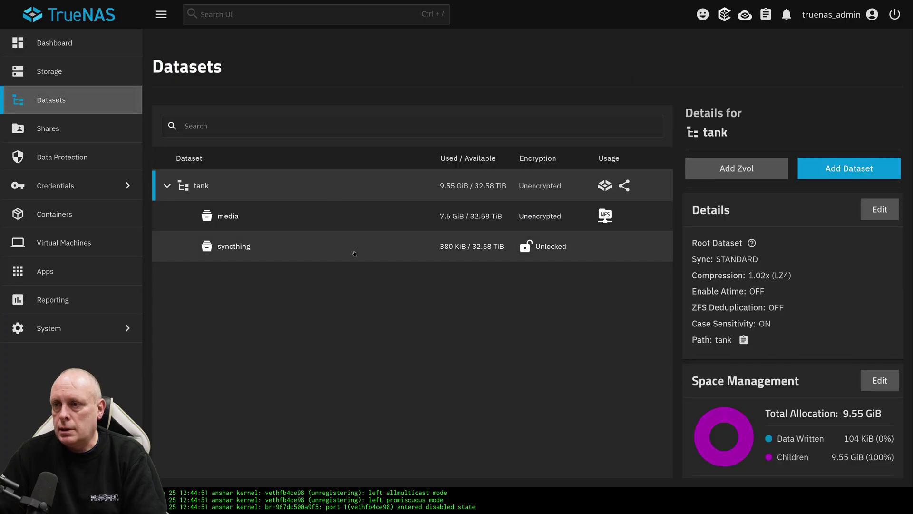
{"action": "left_click", "coordinate": [355, 253]}
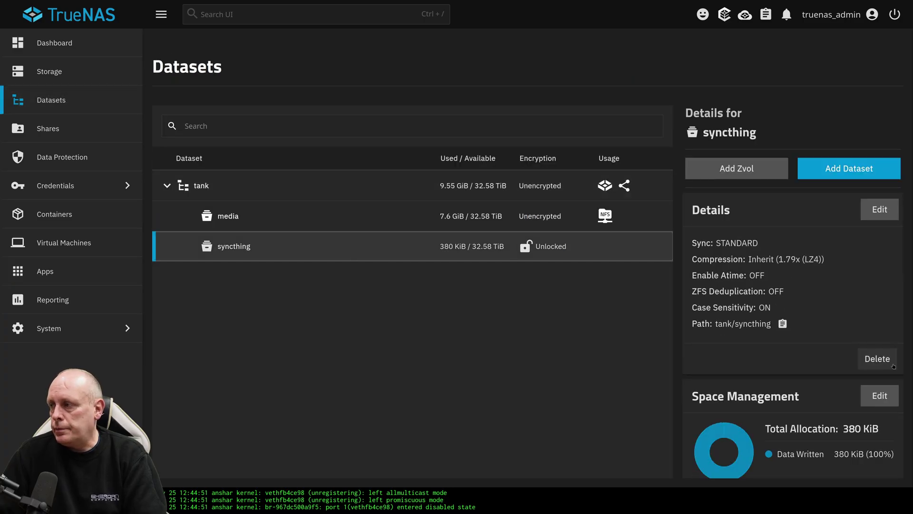
{"action": "left_click", "coordinate": [878, 359]}
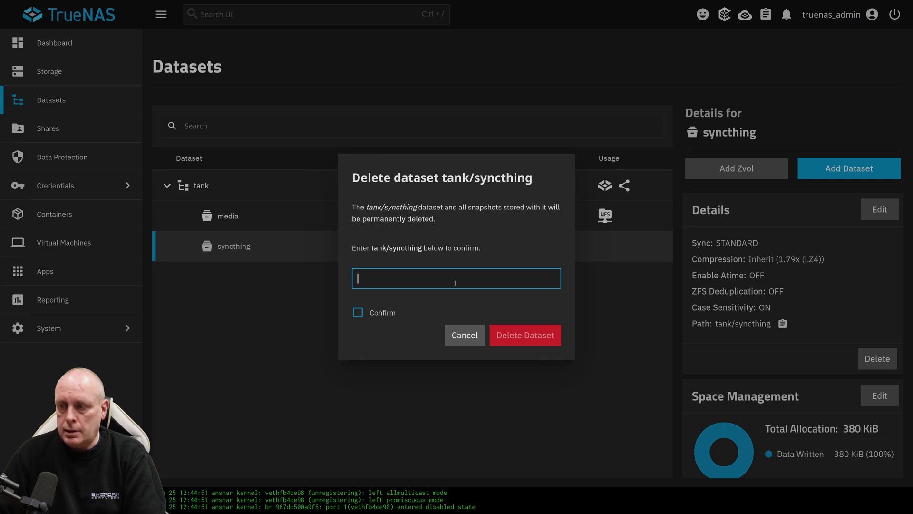
{"action": "type", "text": "tank/sync"}
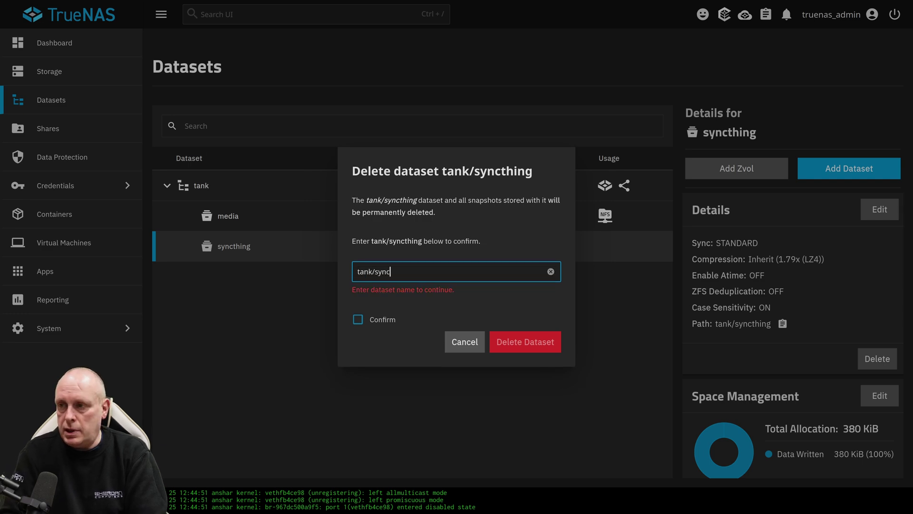
{"action": "type", "text": "thing"}
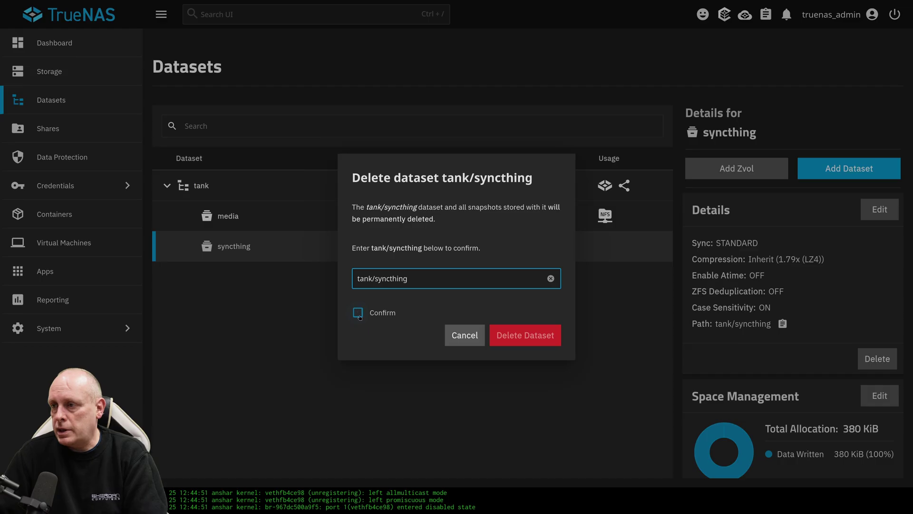
{"action": "left_click", "coordinate": [359, 313]}
{"action": "left_click", "coordinate": [528, 335]}
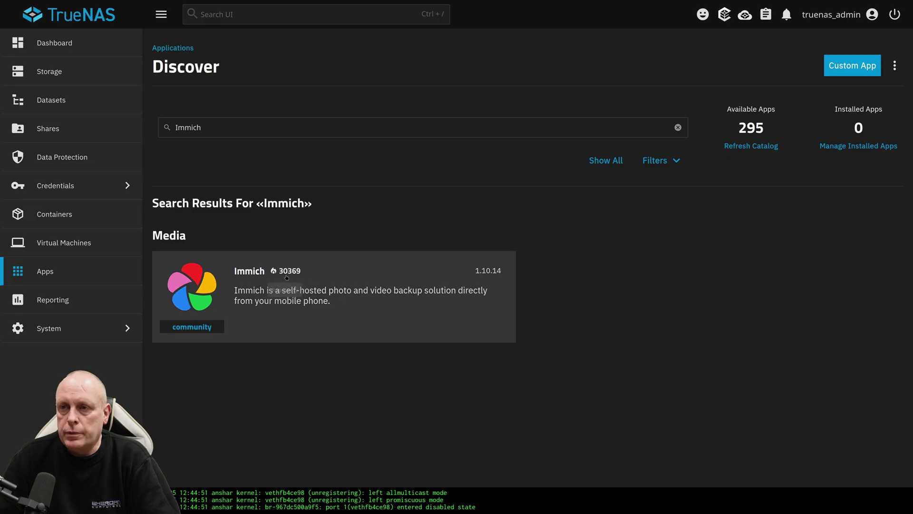
- Open the Immich install form, review its Storage Configuration, then go back to Datasets
{"action": "left_click", "coordinate": [298, 278]}
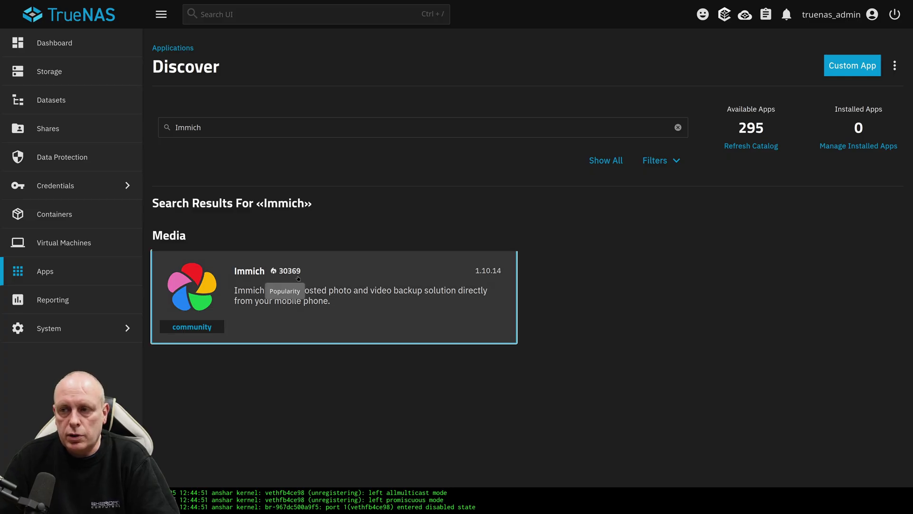
{"action": "left_click", "coordinate": [240, 210]}
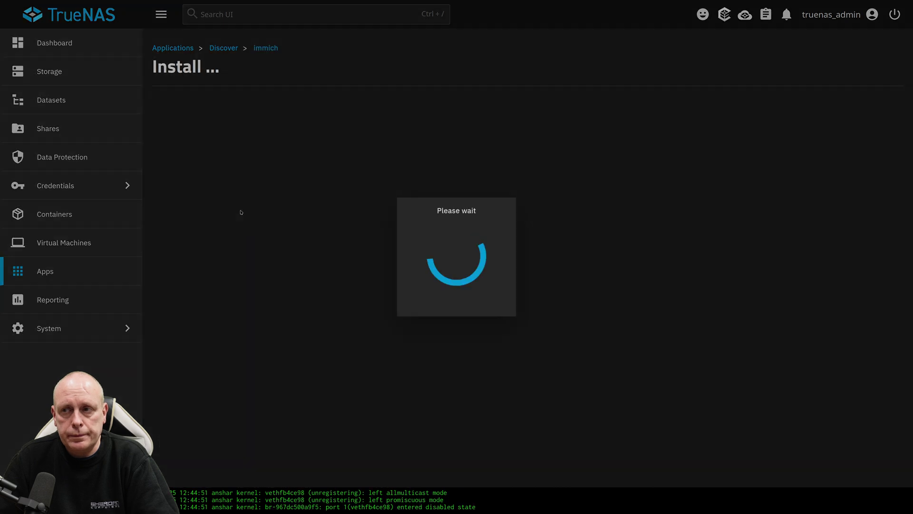
{"action": "scroll", "coordinate": [239, 204], "scroll_direction": "down", "scroll_amount": 10}
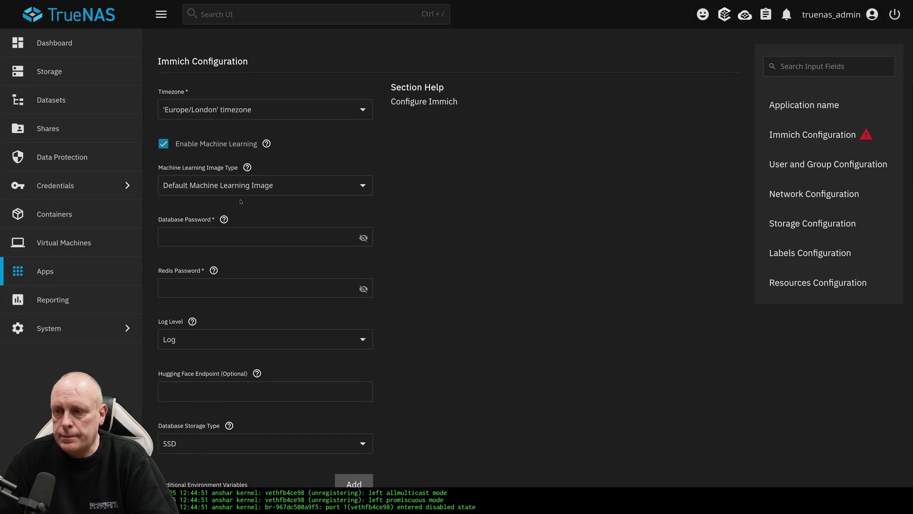
{"action": "scroll", "coordinate": [242, 200], "scroll_direction": "down", "scroll_amount": 20}
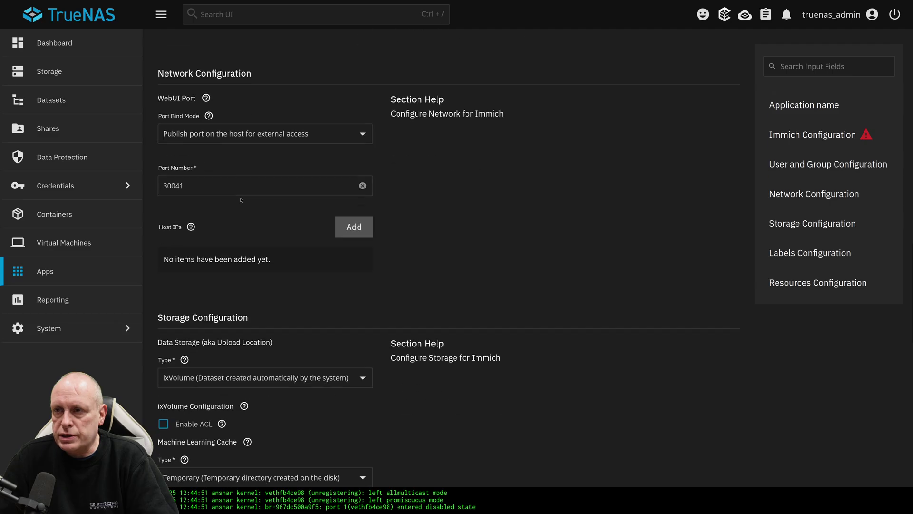
{"action": "scroll", "coordinate": [195, 156], "scroll_direction": "up", "scroll_amount": 4}
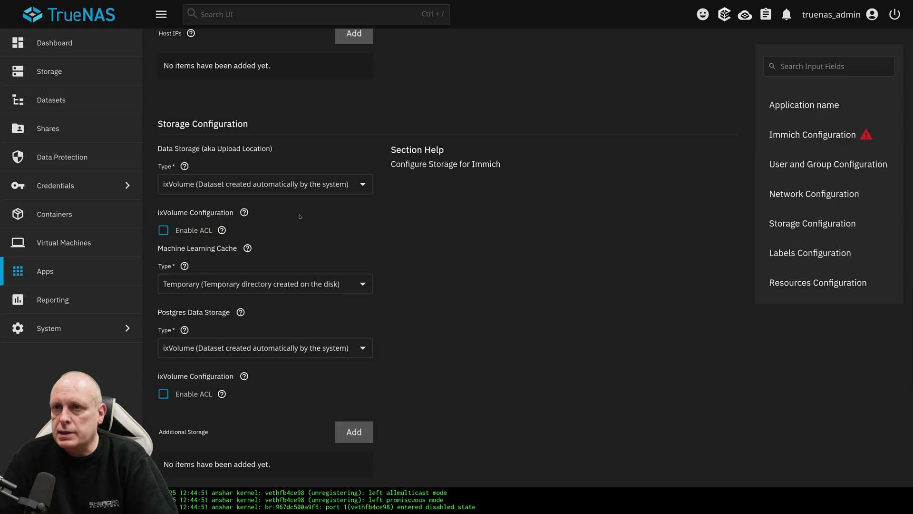
{"action": "left_click", "coordinate": [69, 101]}
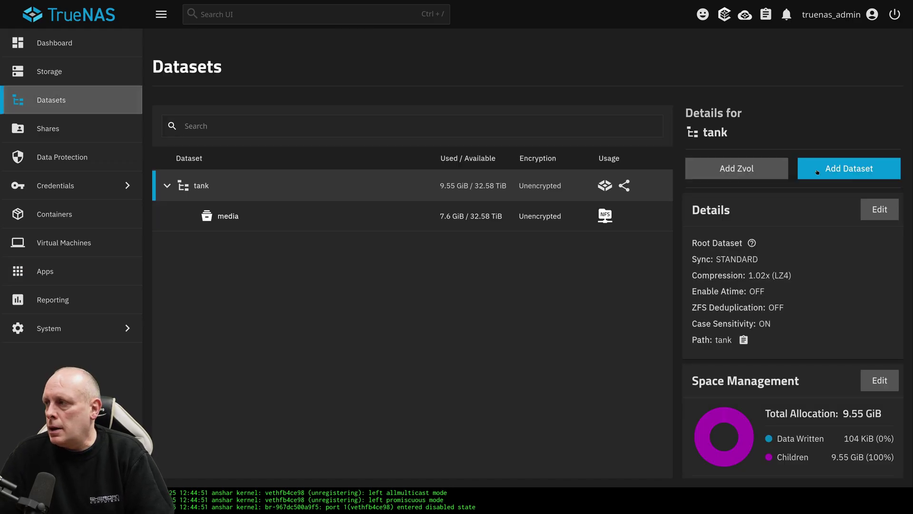
- Create a dataset named 'immich' under tank using the Apps preset
{"action": "left_click", "coordinate": [849, 168]}
{"action": "left_click", "coordinate": [521, 168]}
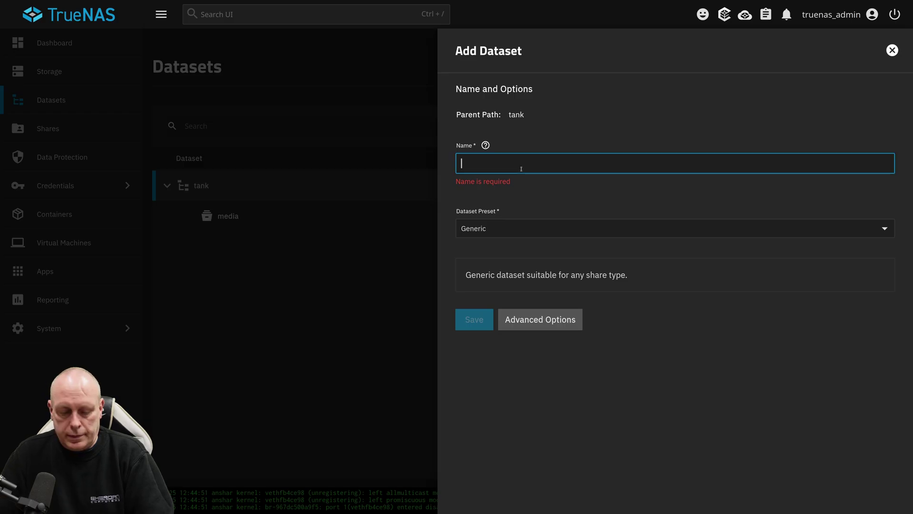
{"action": "type", "text": "immich-u"}
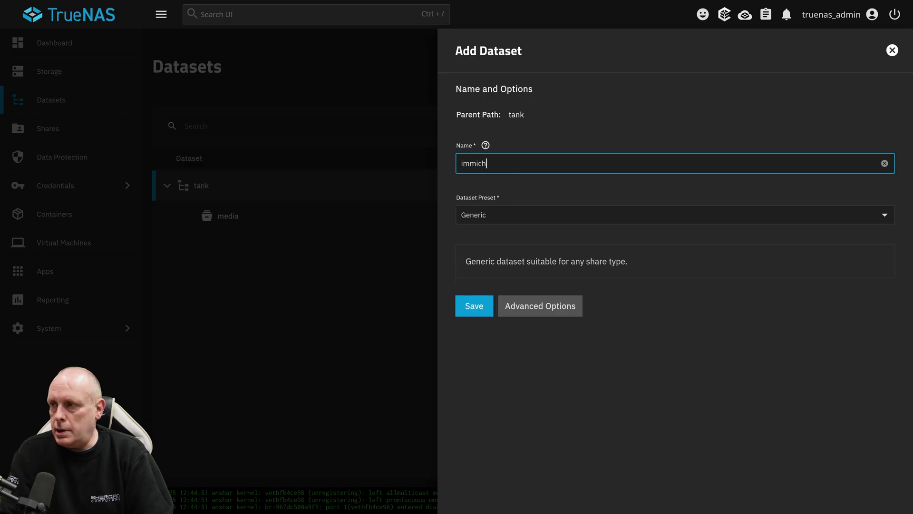
{"action": "key", "text": "BackSpace"}
{"action": "key", "text": "BackSpace"}
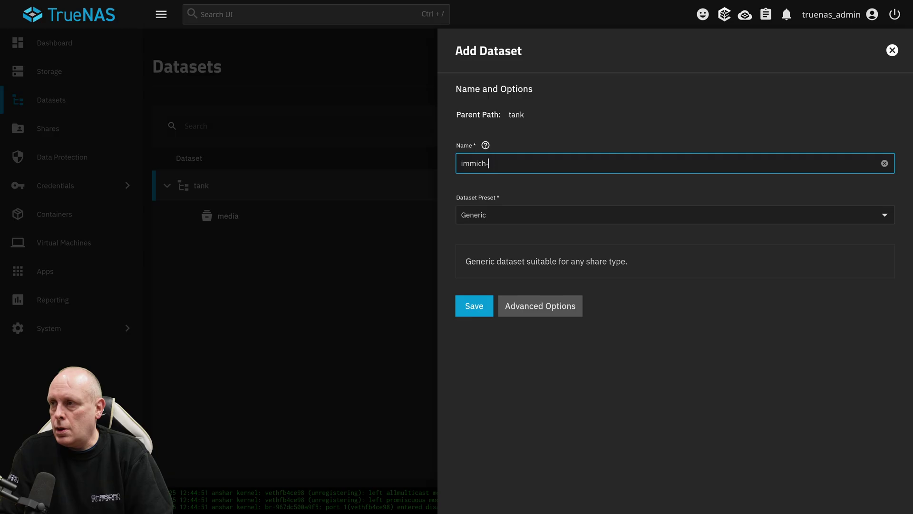
{"action": "left_click", "coordinate": [483, 214]}
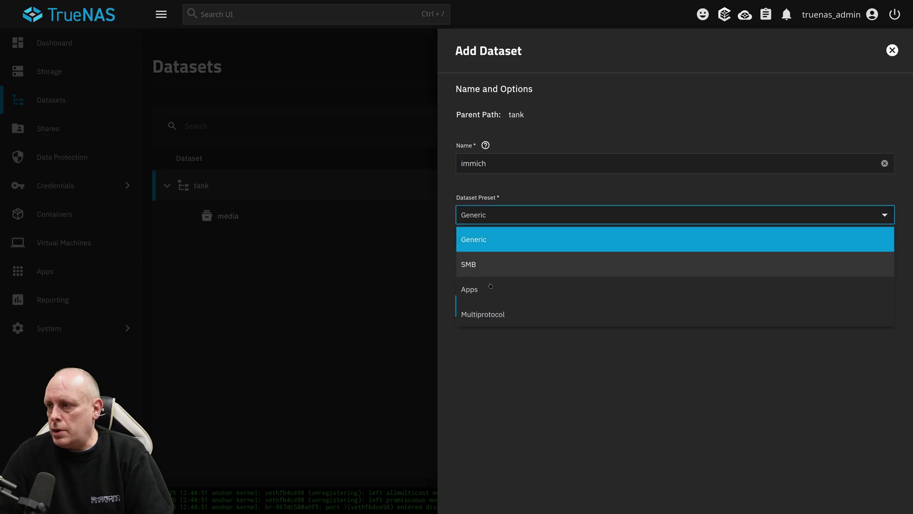
{"action": "left_click", "coordinate": [487, 286]}
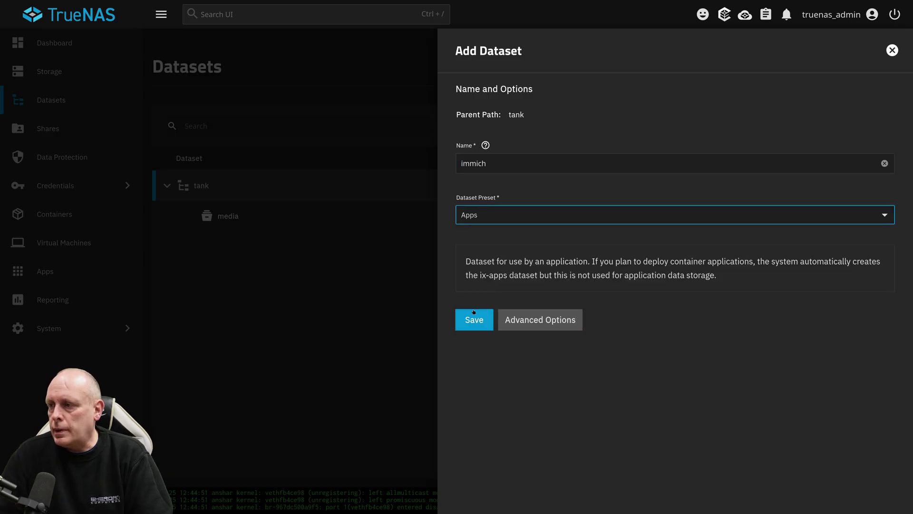
{"action": "left_click", "coordinate": [475, 321]}
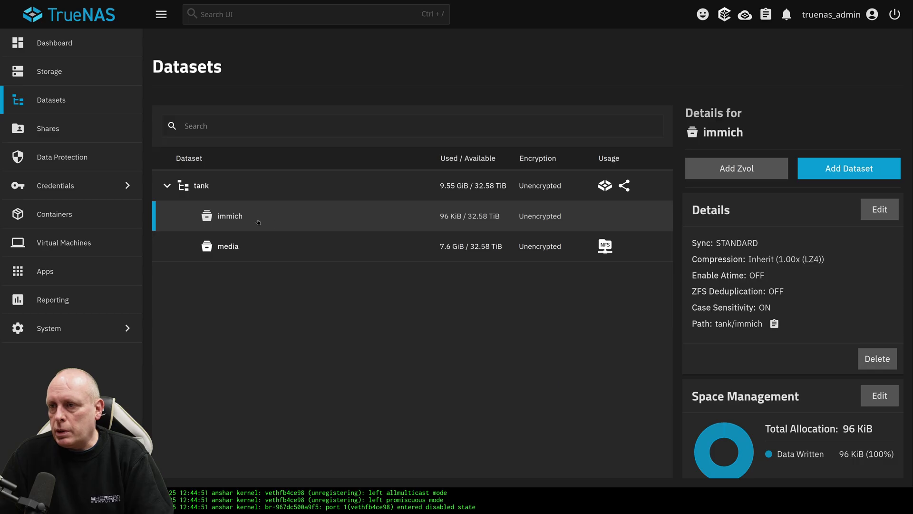
{"action": "left_click", "coordinate": [309, 218]}
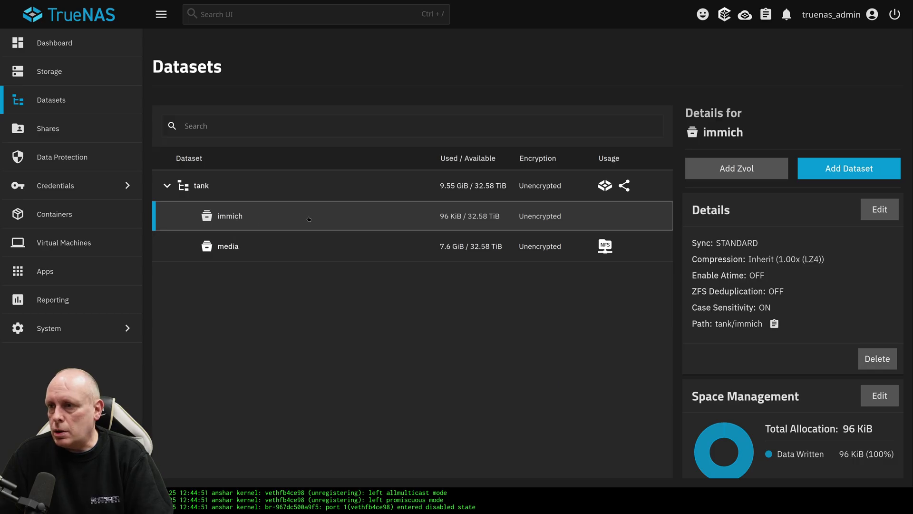
- Add child dataset 'immich_db' inside immich with the Apps preset, skipping the ACL
{"action": "left_click", "coordinate": [825, 176]}
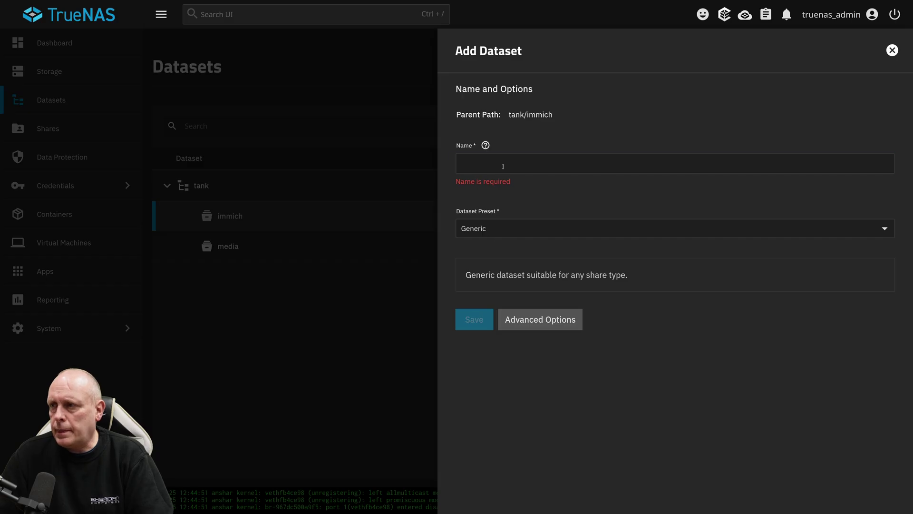
{"action": "left_click", "coordinate": [503, 166]}
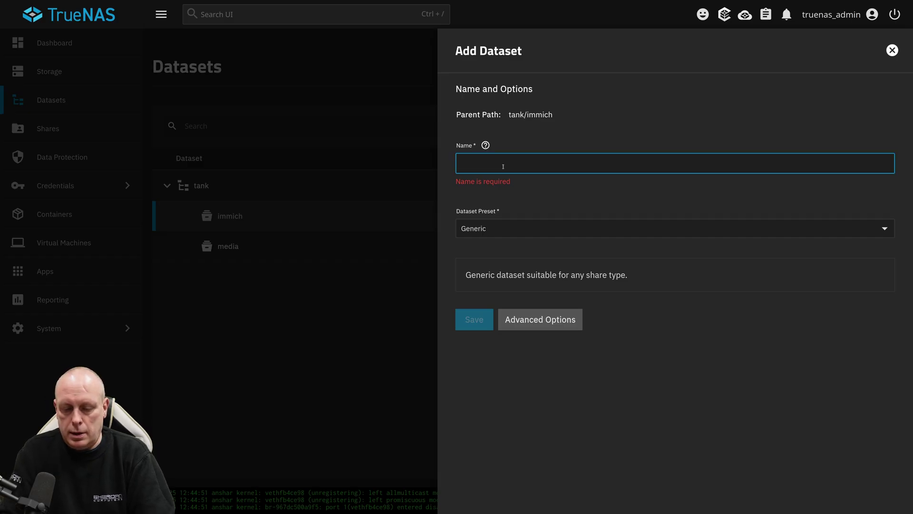
{"action": "type", "text": "immich_"}
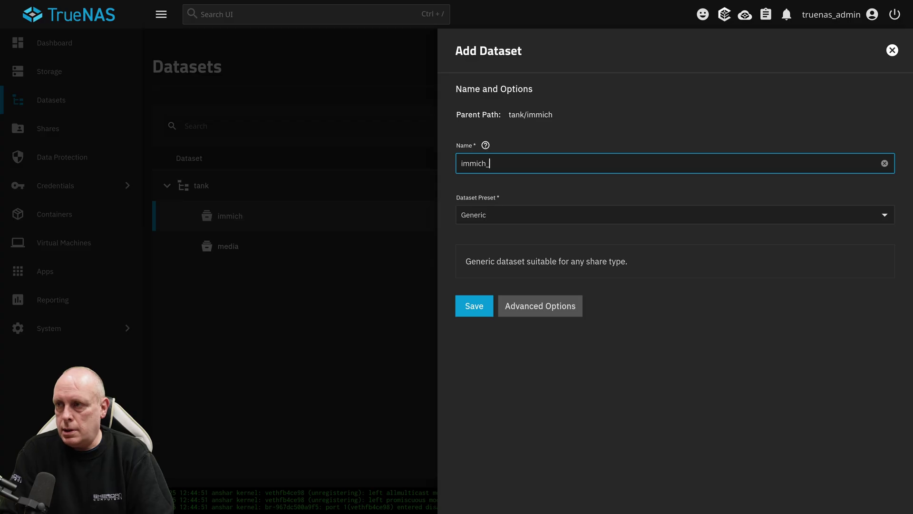
{"action": "type", "text": "db"}
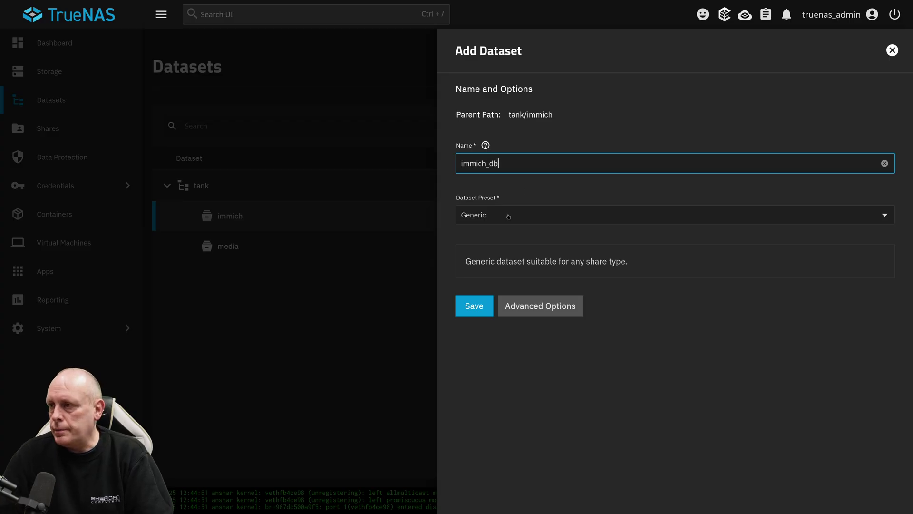
{"action": "left_click", "coordinate": [509, 216]}
{"action": "left_click", "coordinate": [476, 287]}
{"action": "left_click", "coordinate": [475, 319]}
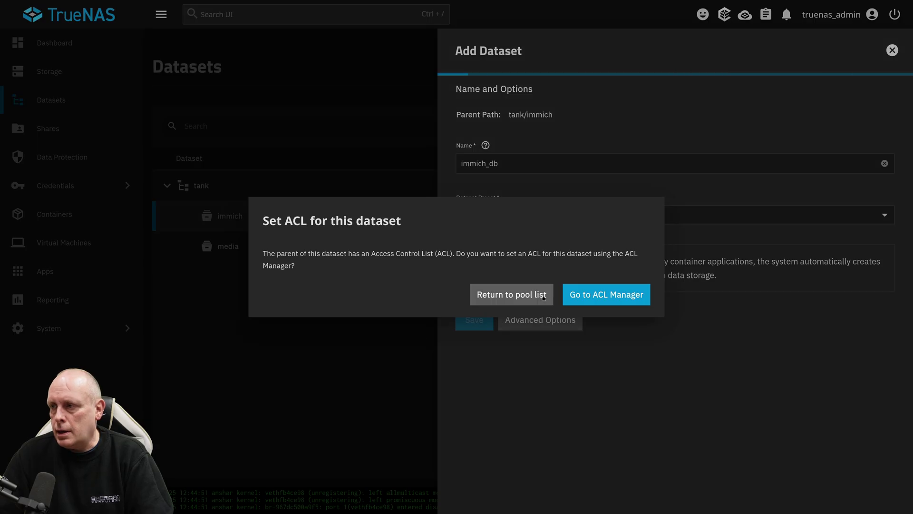
{"action": "left_click", "coordinate": [544, 296]}
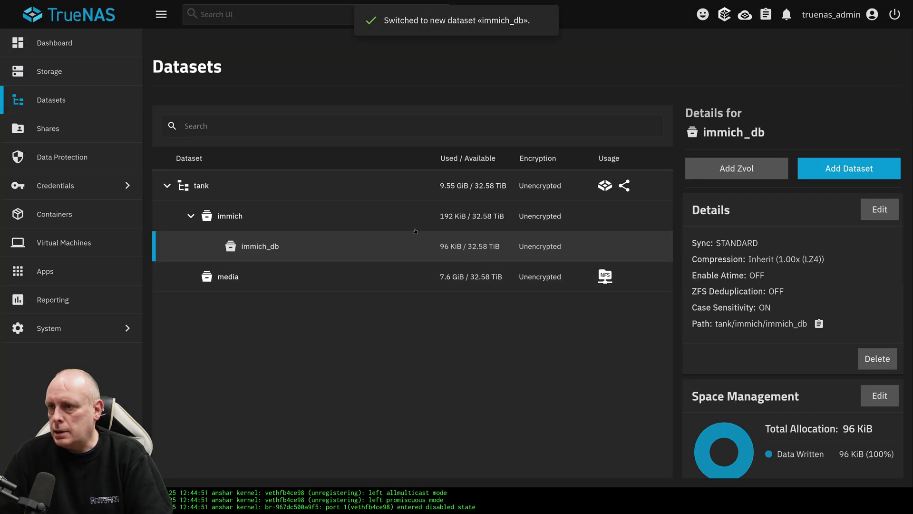
{"action": "left_click", "coordinate": [400, 229]}
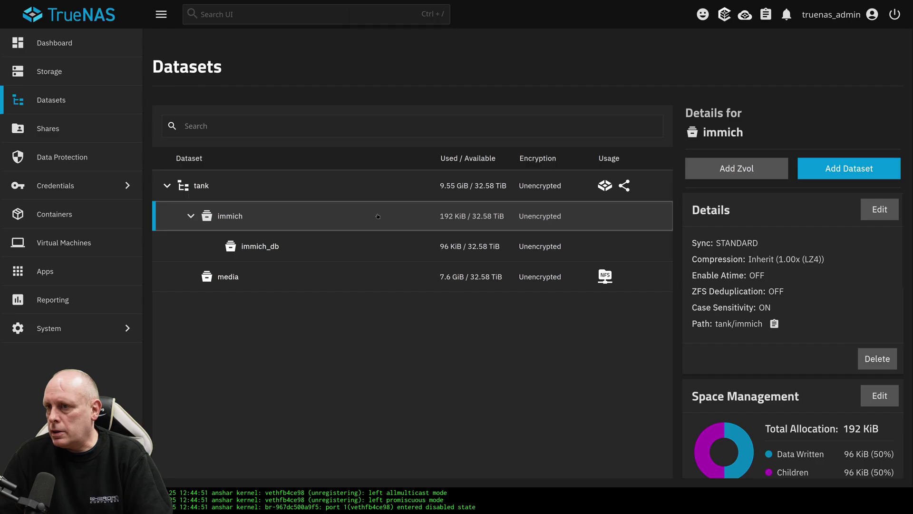
- Create the dataset tank/immich/immich_uploads with the Apps preset, skipping ACL setup
{"action": "left_click", "coordinate": [841, 176]}
{"action": "left_click", "coordinate": [551, 168]}
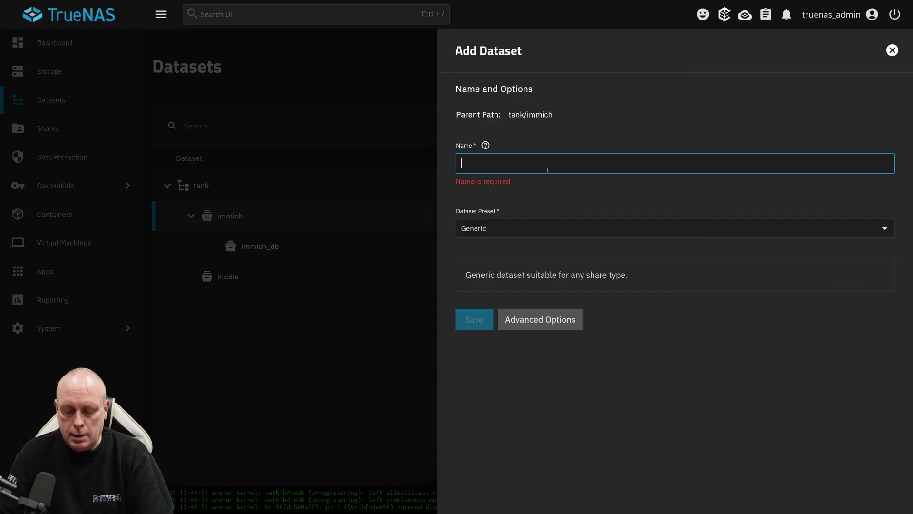
{"action": "type", "text": "immich_uploads"}
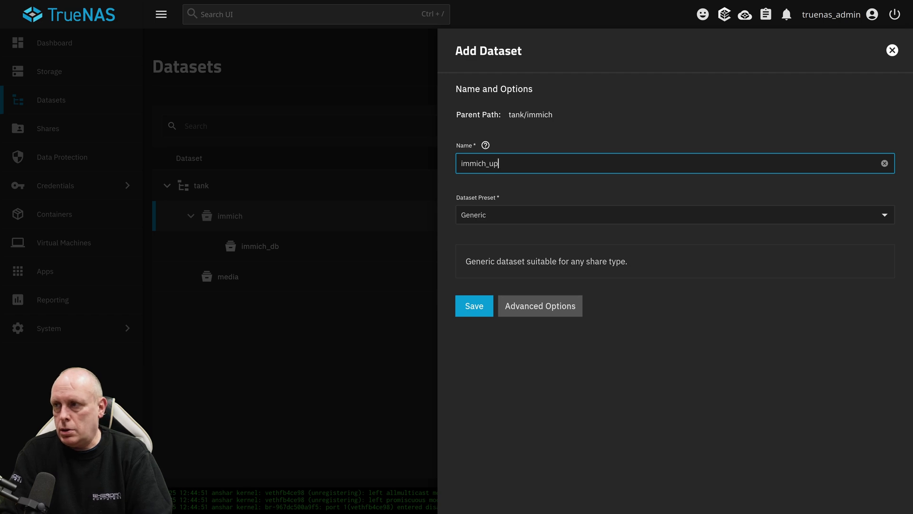
{"action": "left_click", "coordinate": [496, 215]}
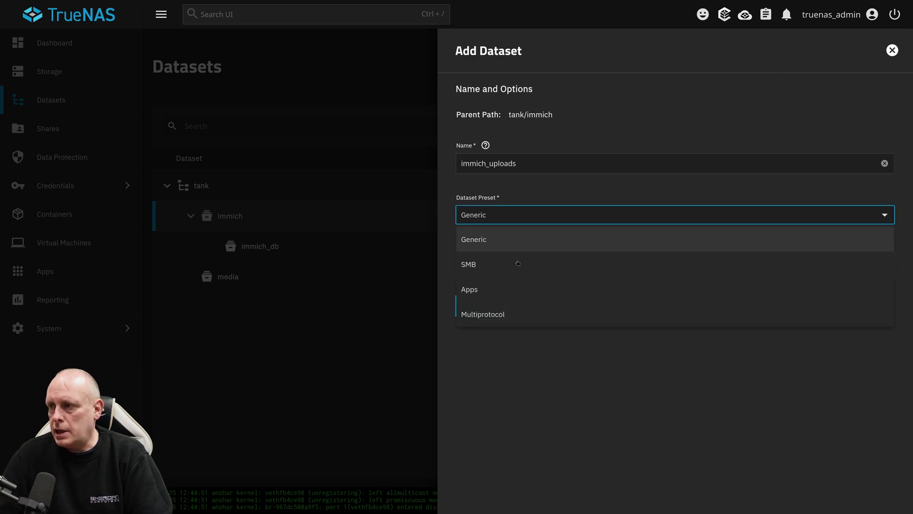
{"action": "left_click", "coordinate": [495, 287]}
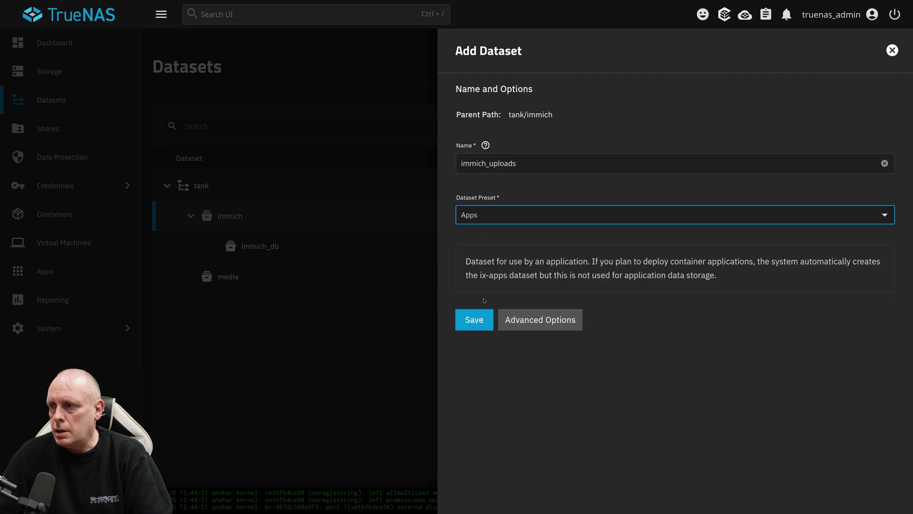
{"action": "left_click", "coordinate": [475, 325]}
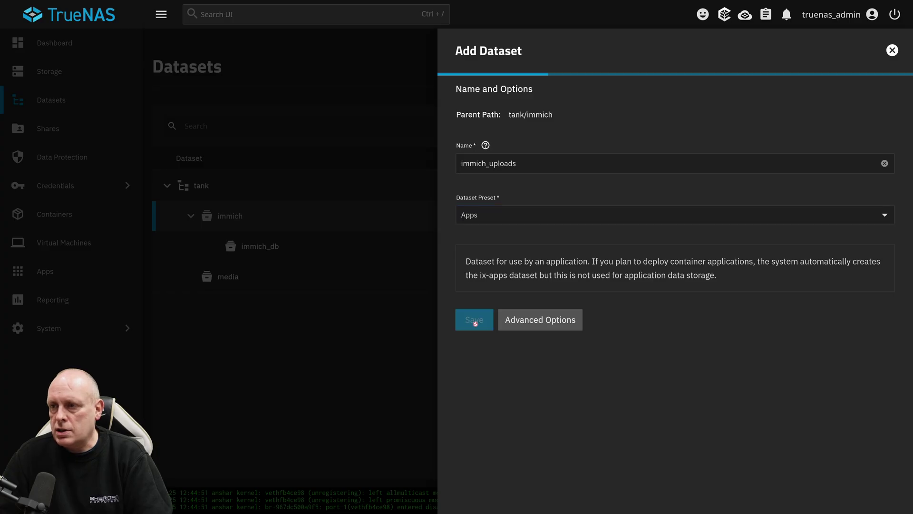
{"action": "left_click", "coordinate": [506, 294]}
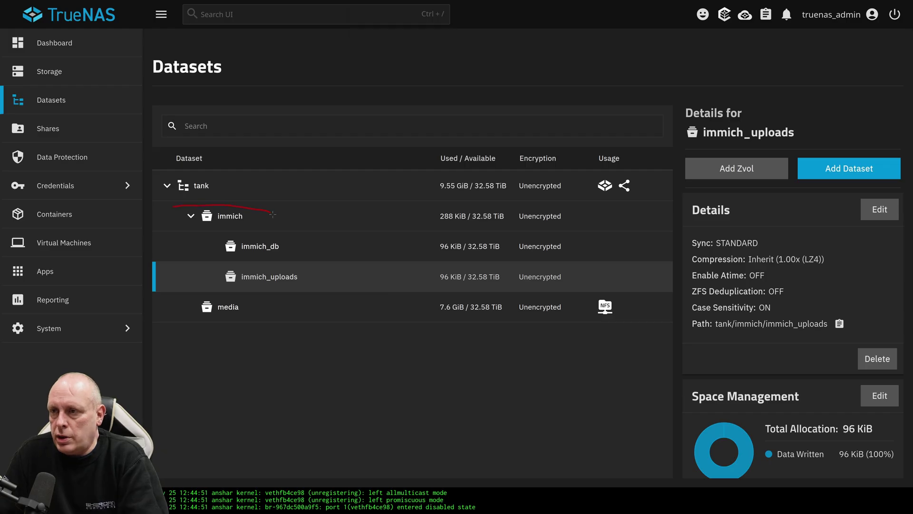
{"action": "left_click_drag", "start_coordinate": [272, 215], "coordinate": [170, 211]}
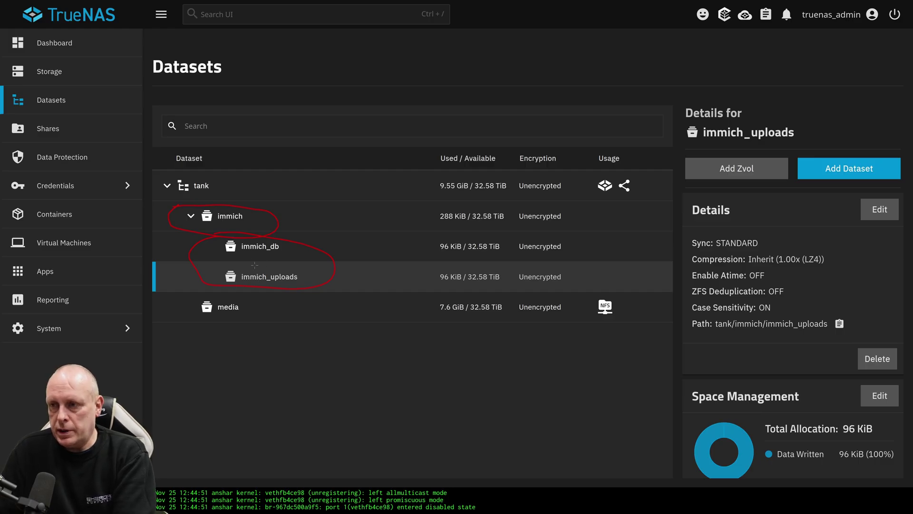
{"action": "key", "text": "Escape"}
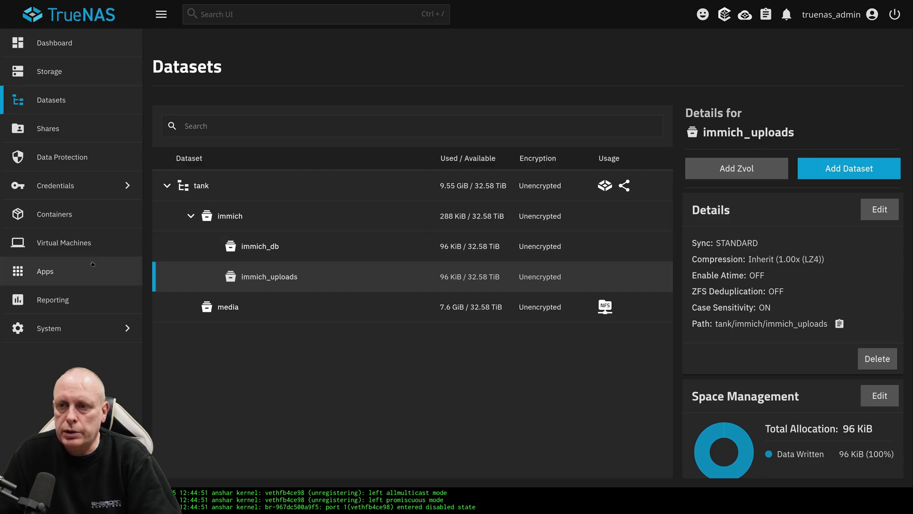
- Search the app catalog for 'imm' and open the Install Immich form
{"action": "left_click", "coordinate": [76, 270]}
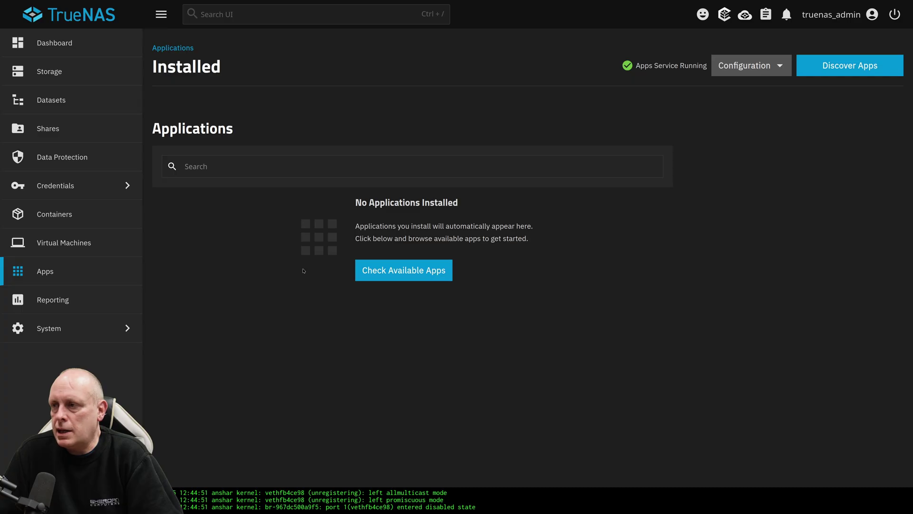
{"action": "left_click", "coordinate": [827, 69]}
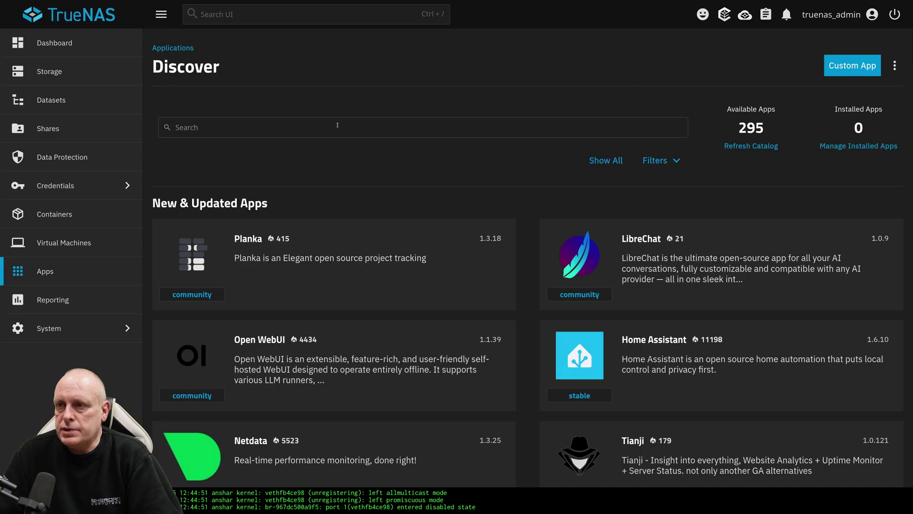
{"action": "type", "text": "imm"}
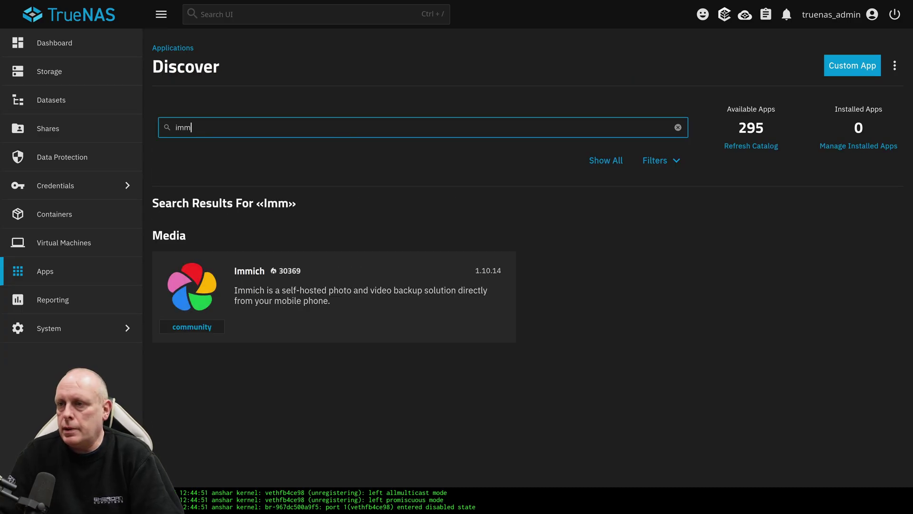
{"action": "left_click", "coordinate": [276, 283]}
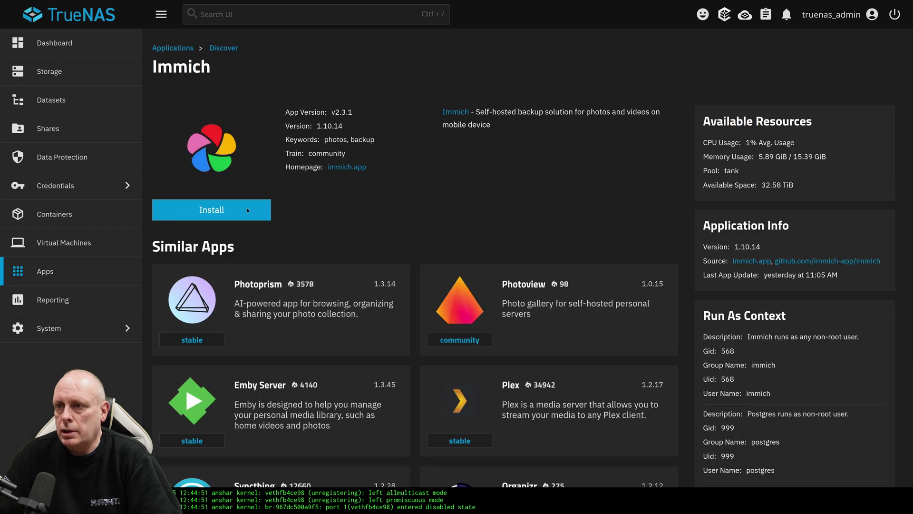
{"action": "left_click", "coordinate": [248, 210]}
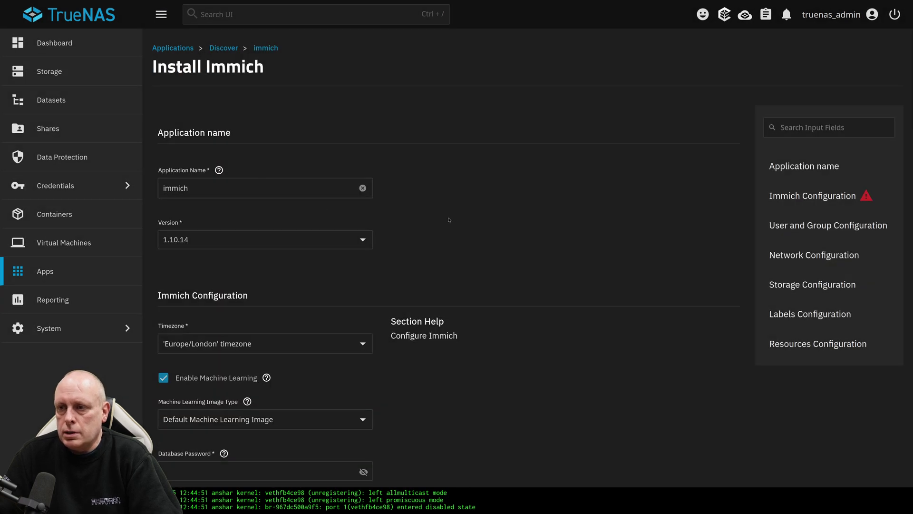
- Keep Default as the Machine Learning Image Type
{"action": "scroll", "coordinate": [449, 220], "scroll_direction": "down", "scroll_amount": 5}
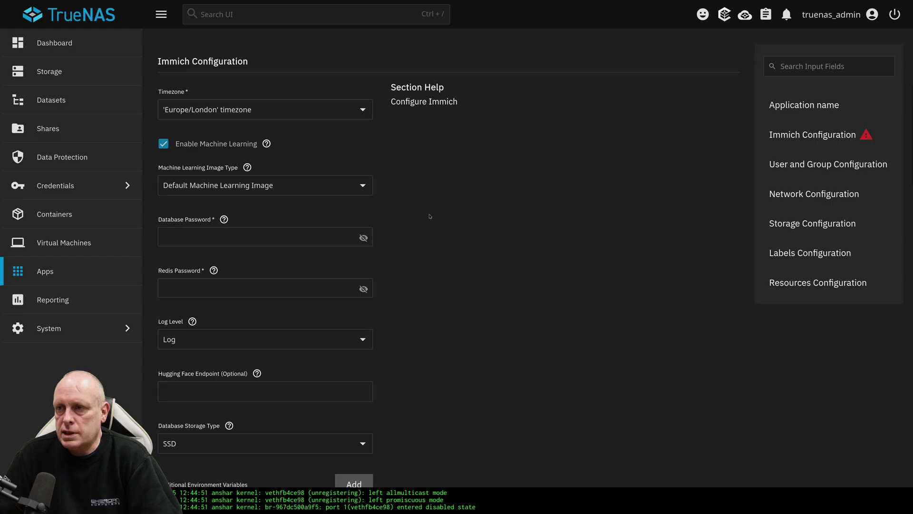
{"action": "scroll", "coordinate": [430, 216], "scroll_direction": "down", "scroll_amount": 2}
{"action": "left_click", "coordinate": [363, 127]}
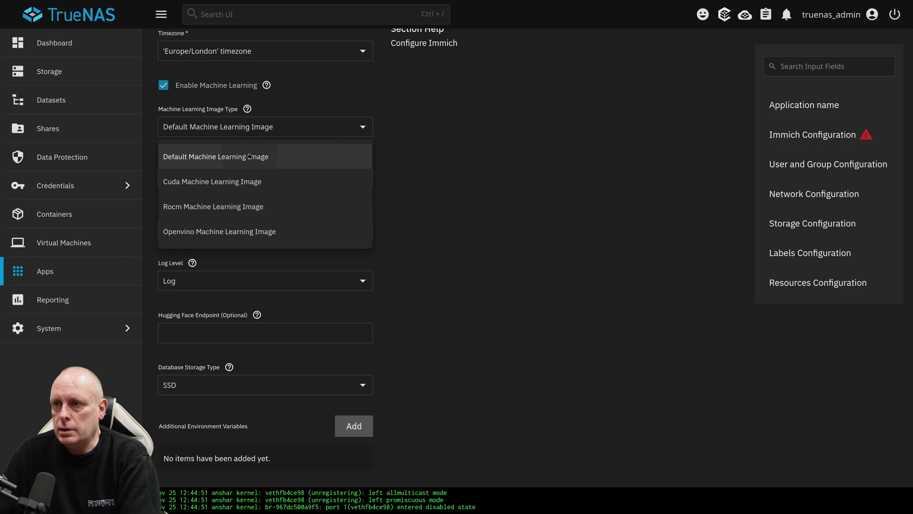
{"action": "left_click", "coordinate": [286, 162]}
- Enter the Database and Redis passwords and reveal each to verify it
{"action": "left_click", "coordinate": [274, 183]}
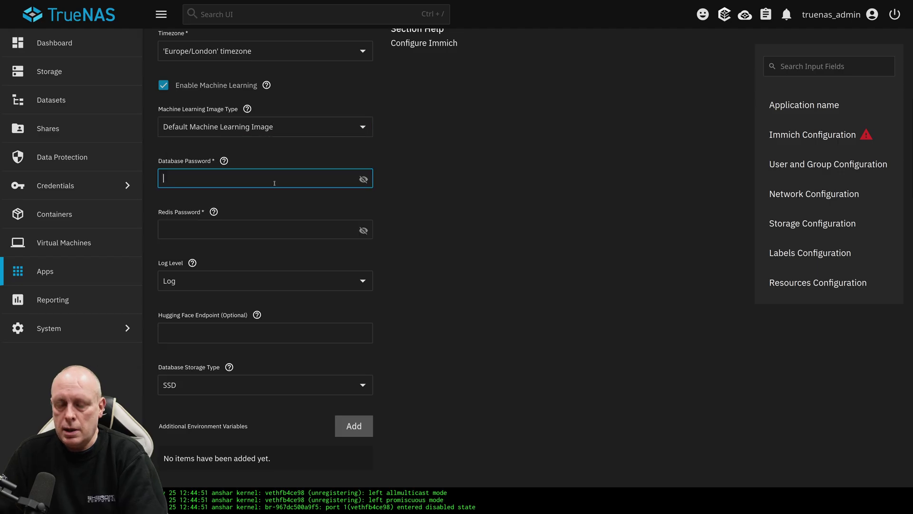
{"action": "type", "text": "•••••ord1"}
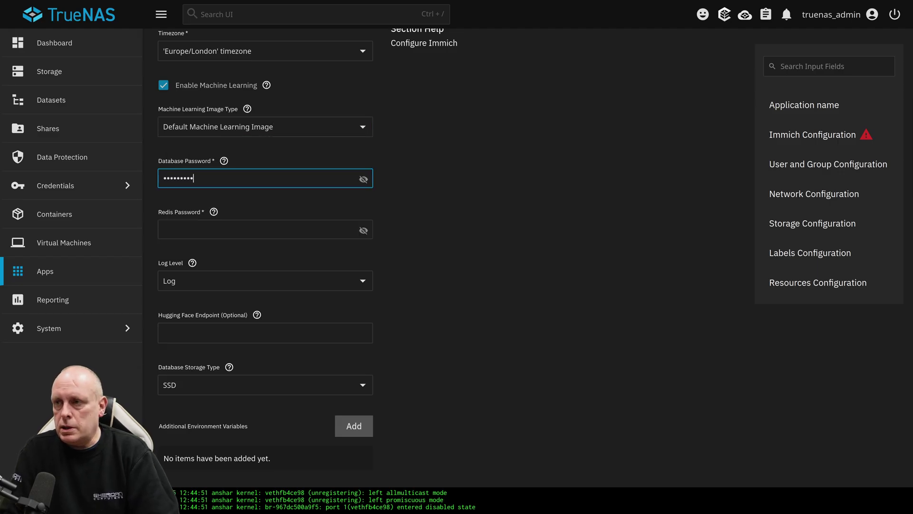
{"action": "left_click", "coordinate": [363, 179]}
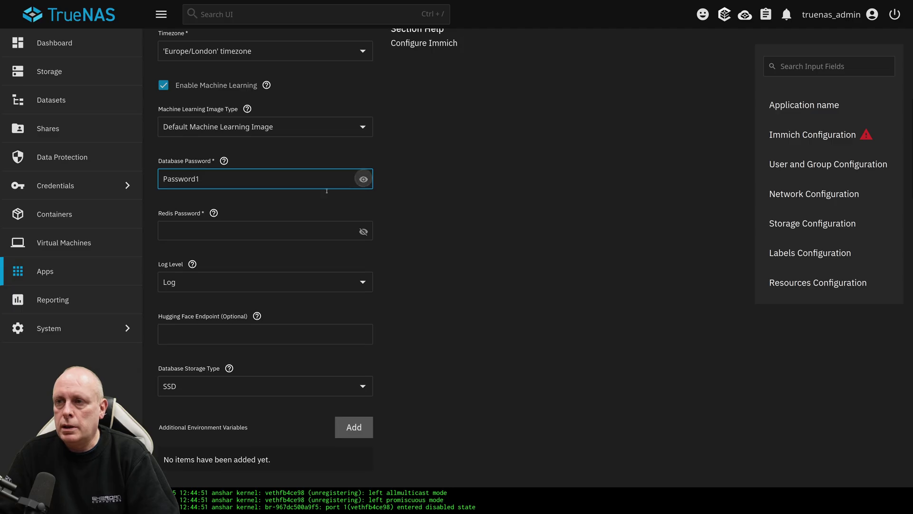
{"action": "left_click", "coordinate": [265, 230]}
{"action": "type", "text": "•••sword1"}
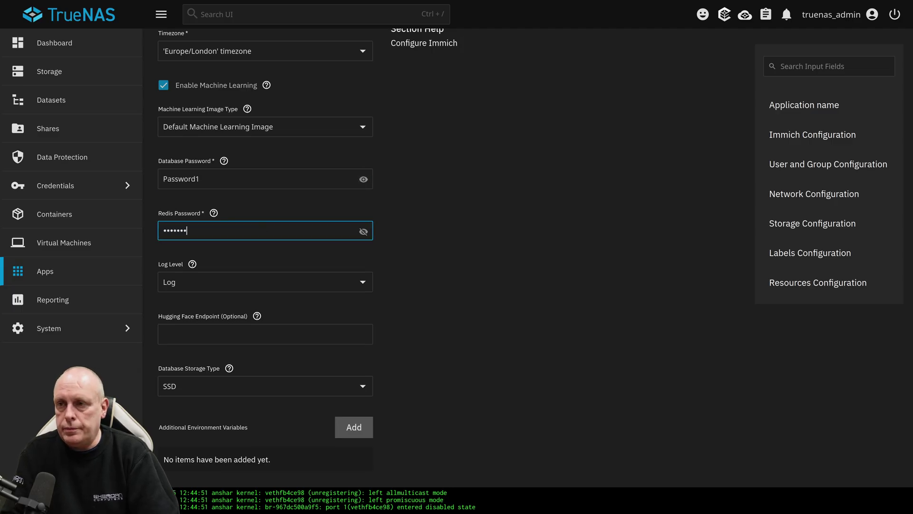
{"action": "left_click", "coordinate": [363, 232]}
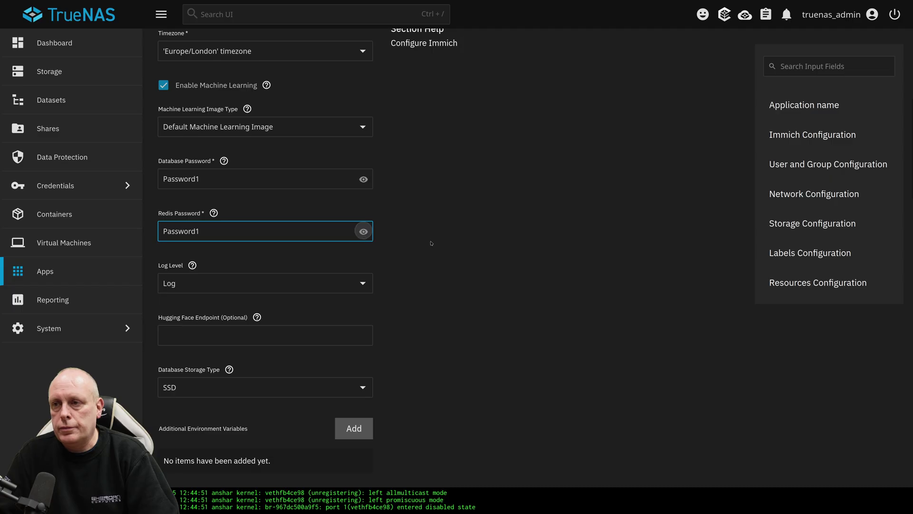
{"action": "scroll", "coordinate": [424, 211], "scroll_direction": "up", "scroll_amount": 1}
{"action": "scroll", "coordinate": [424, 210], "scroll_direction": "down", "scroll_amount": 4}
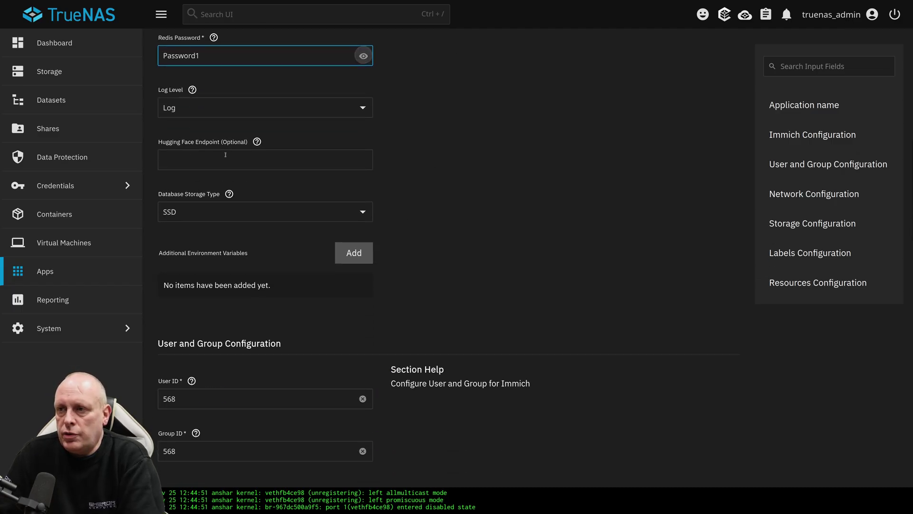
{"action": "scroll", "coordinate": [439, 201], "scroll_direction": "down", "scroll_amount": 5}
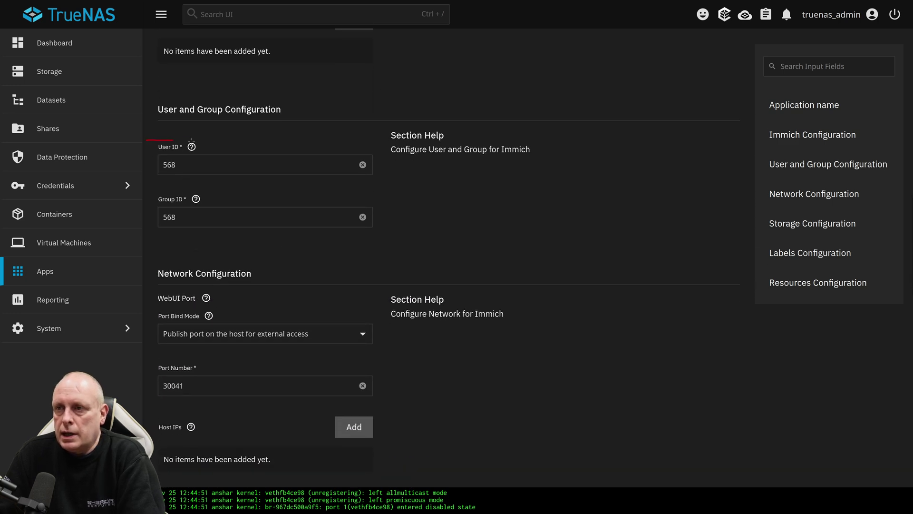
{"action": "mouse_move", "coordinate": [190, 140]}
{"action": "left_mouse_down"}
{"action": "mouse_move", "coordinate": [138, 223]}
{"action": "mouse_move", "coordinate": [160, 145]}
{"action": "left_mouse_up"}
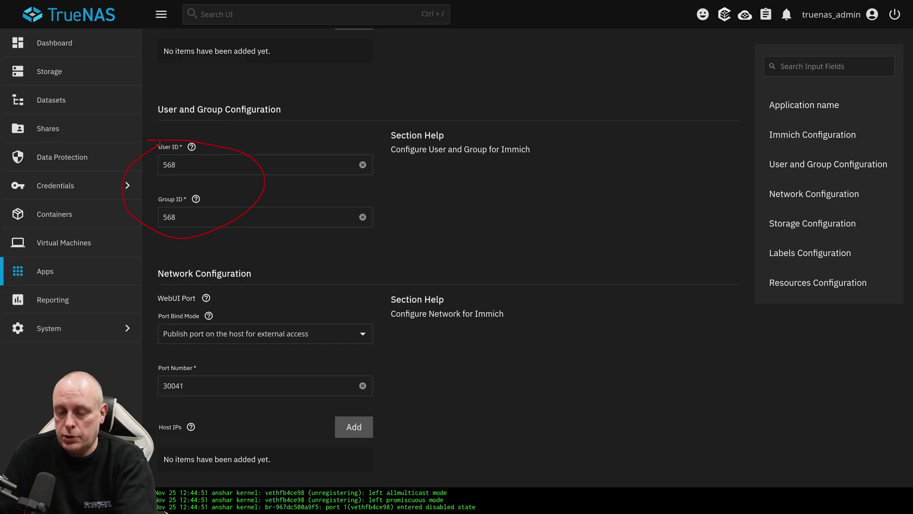
{"action": "key", "text": "Escape"}
{"action": "scroll", "coordinate": [191, 157], "scroll_direction": "down", "scroll_amount": 4}
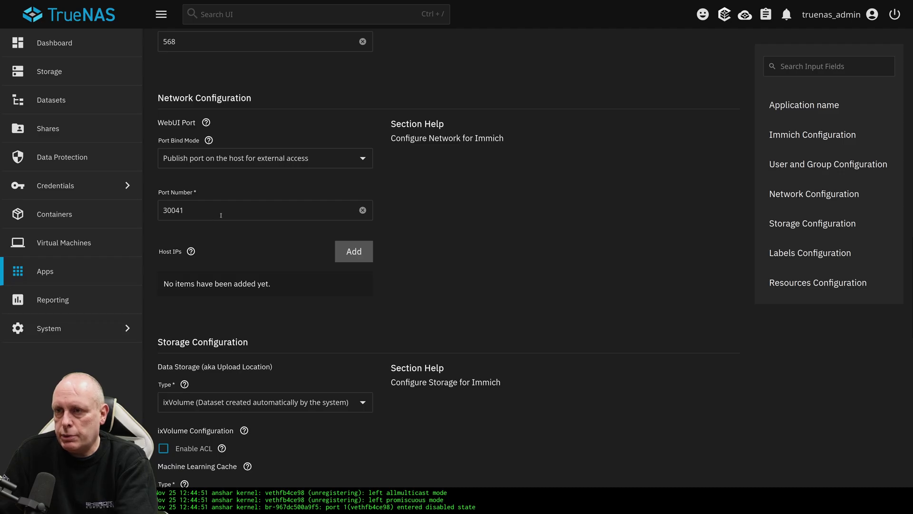
{"action": "scroll", "coordinate": [220, 215], "scroll_direction": "down", "scroll_amount": 5}
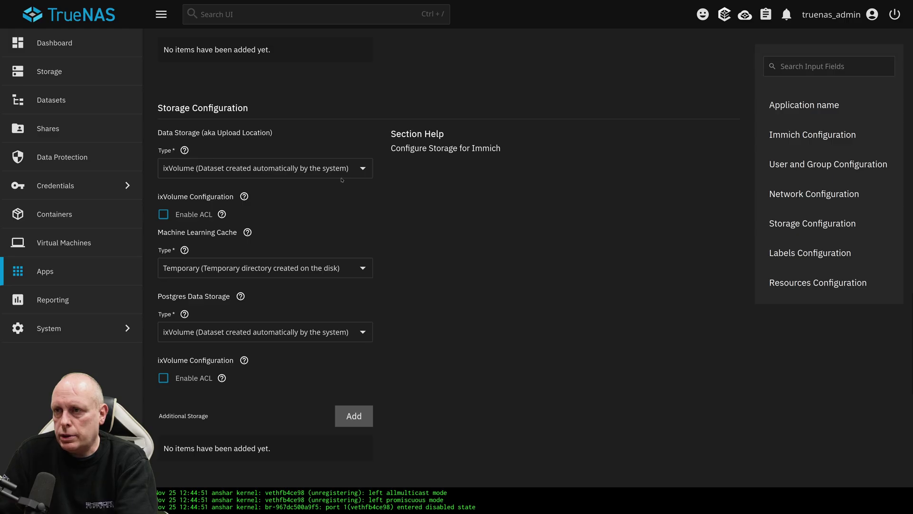
- Set Data Storage to Host Path /mnt/tank/immich/immich_uploads
{"action": "left_click", "coordinate": [359, 175]}
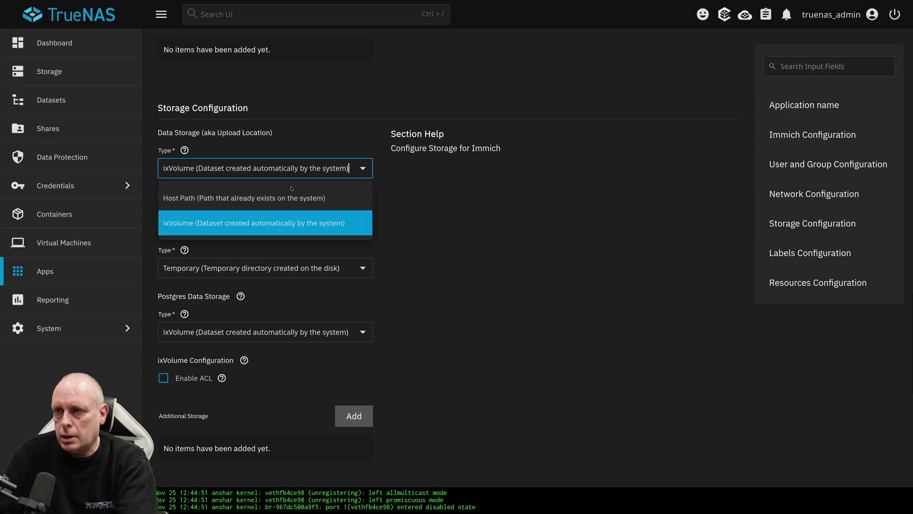
{"action": "left_click", "coordinate": [266, 200]}
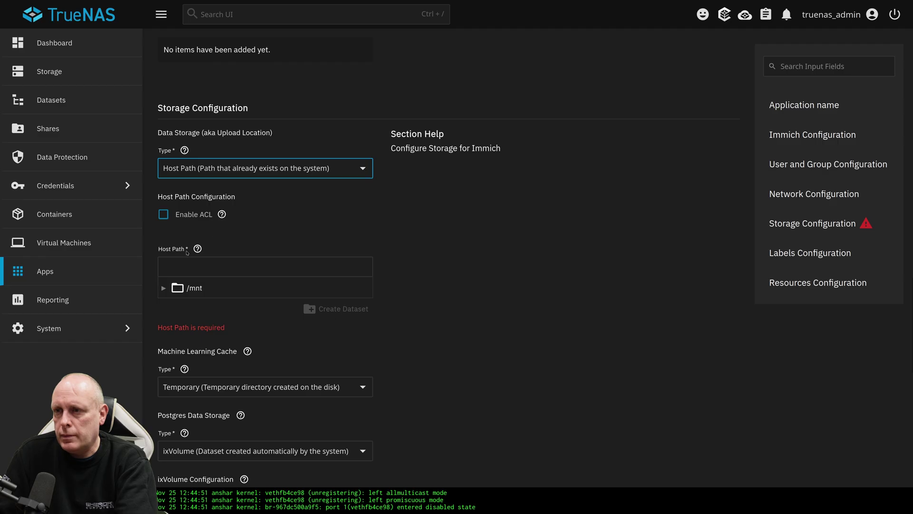
{"action": "left_click", "coordinate": [164, 288]}
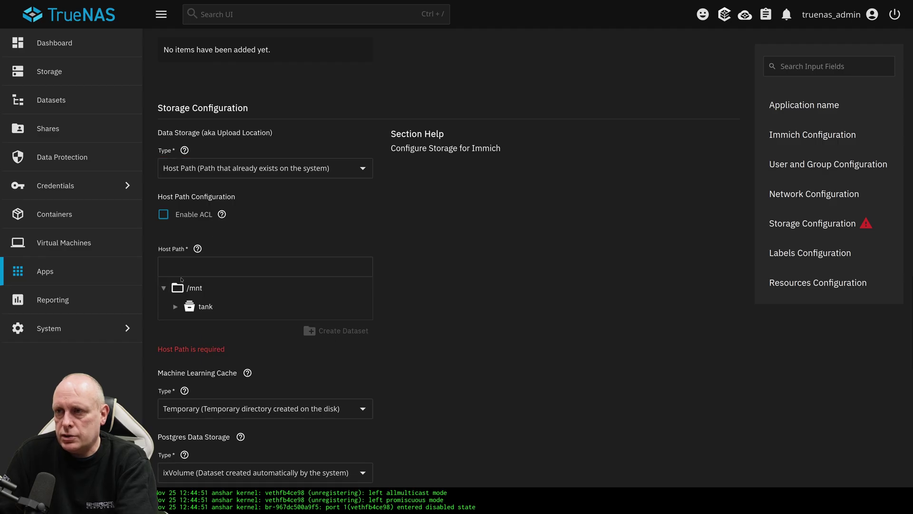
{"action": "left_click", "coordinate": [175, 307]}
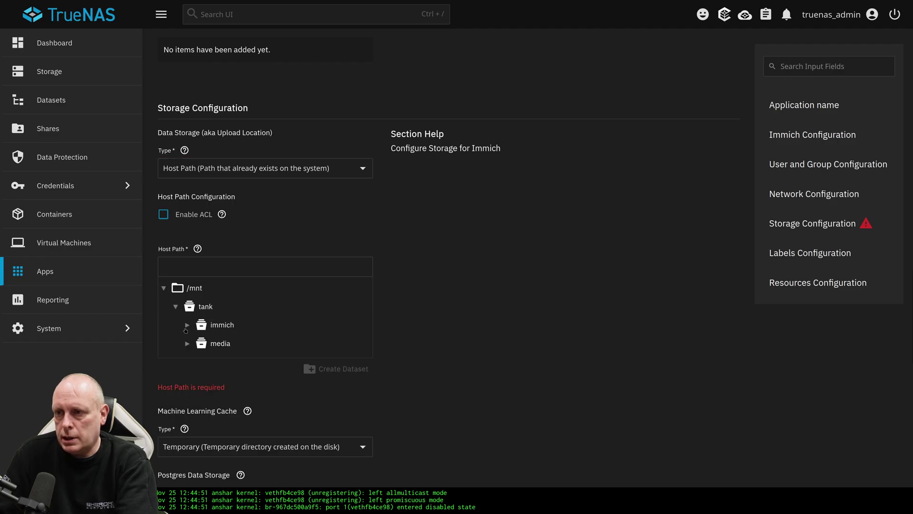
{"action": "left_click", "coordinate": [187, 325]}
{"action": "left_click", "coordinate": [239, 362]}
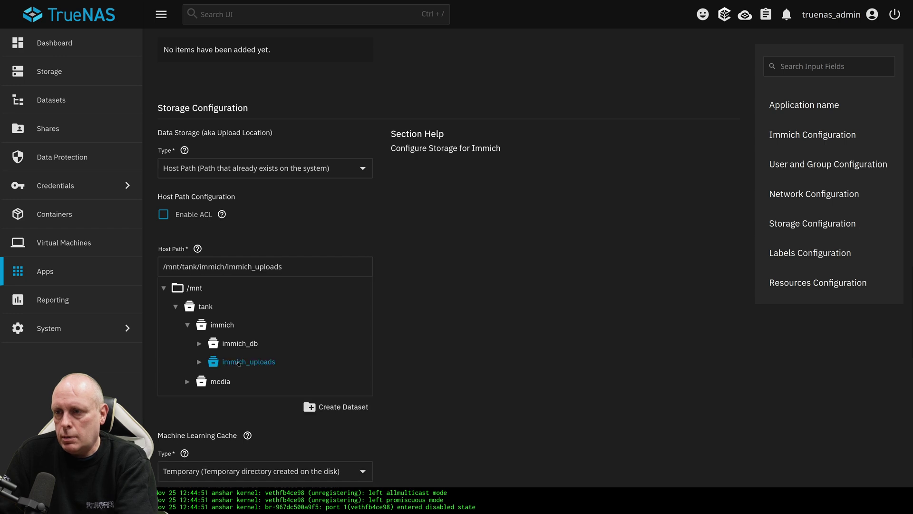
{"action": "scroll", "coordinate": [425, 349], "scroll_direction": "down", "scroll_amount": 4}
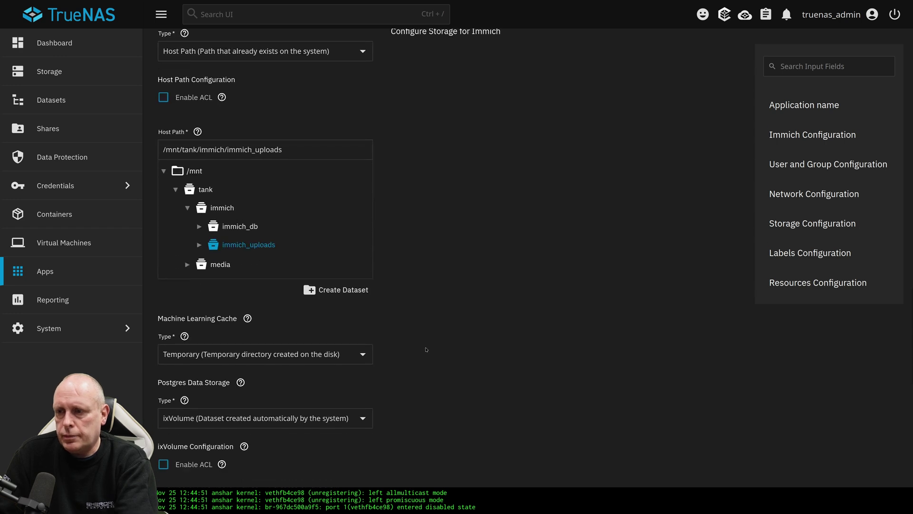
{"action": "scroll", "coordinate": [425, 349], "scroll_direction": "down", "scroll_amount": 1}
- Set Postgres storage to Host Path /mnt/tank/immich/immich_db
{"action": "left_click", "coordinate": [369, 306]}
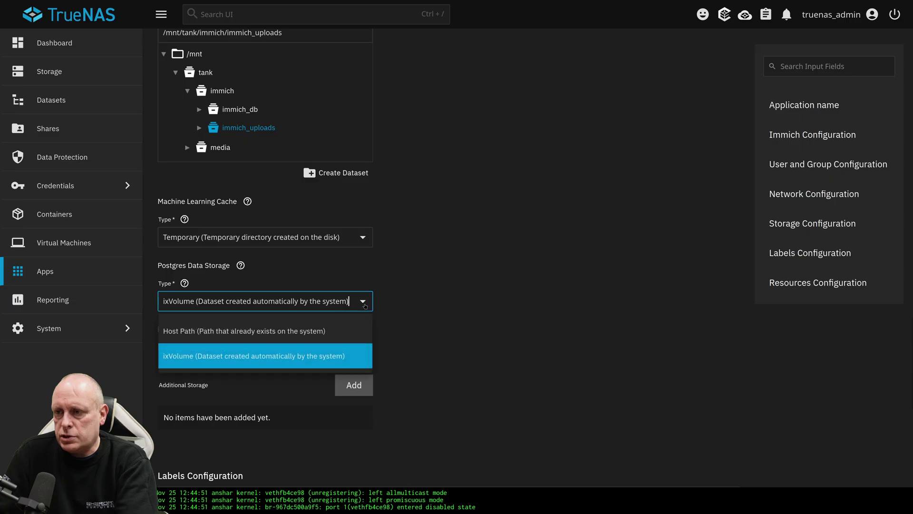
{"action": "left_click", "coordinate": [212, 331]}
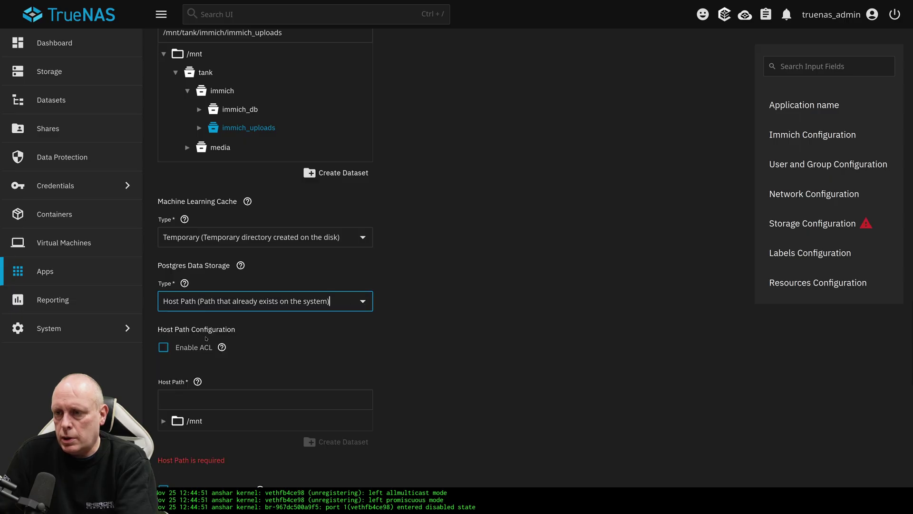
{"action": "left_click", "coordinate": [164, 421]}
{"action": "scroll", "coordinate": [173, 343], "scroll_direction": "down", "scroll_amount": 2}
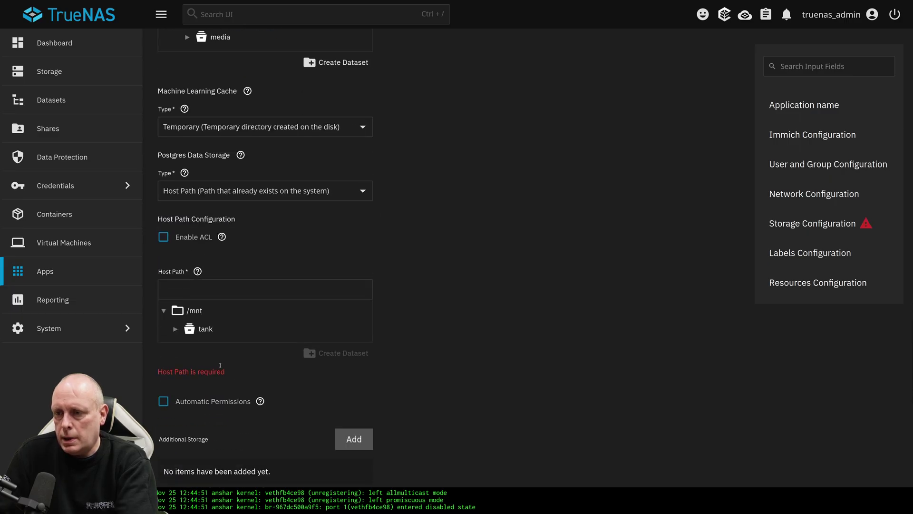
{"action": "left_click", "coordinate": [175, 322]}
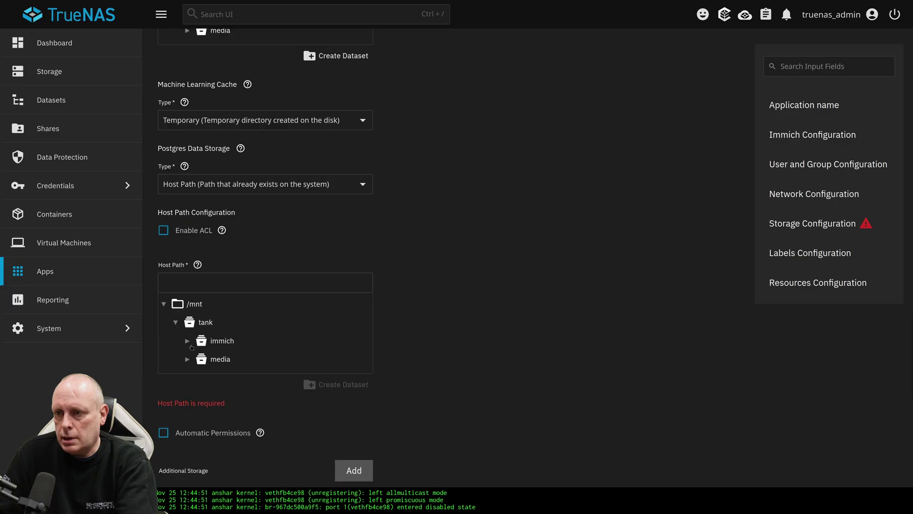
{"action": "left_click", "coordinate": [192, 344]}
{"action": "left_click", "coordinate": [188, 341]}
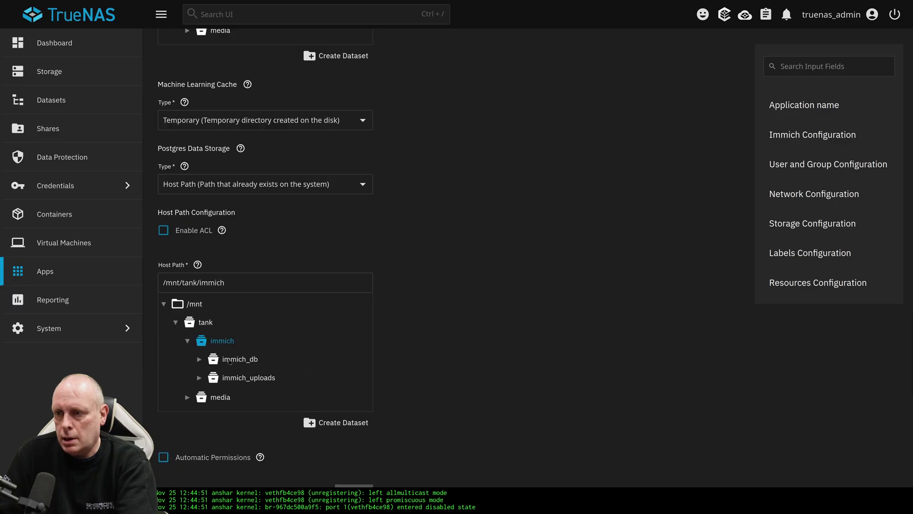
{"action": "left_click", "coordinate": [243, 360]}
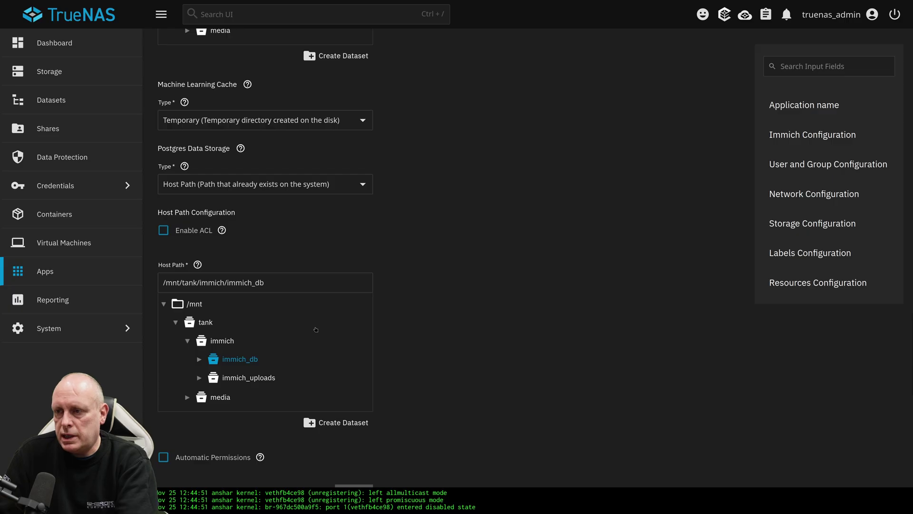
- Enable Automatic Permissions for the immich_db host path and check its help text
{"action": "scroll", "coordinate": [409, 341], "scroll_direction": "down", "scroll_amount": 5}
{"action": "scroll", "coordinate": [273, 304], "scroll_direction": "down", "scroll_amount": 2}
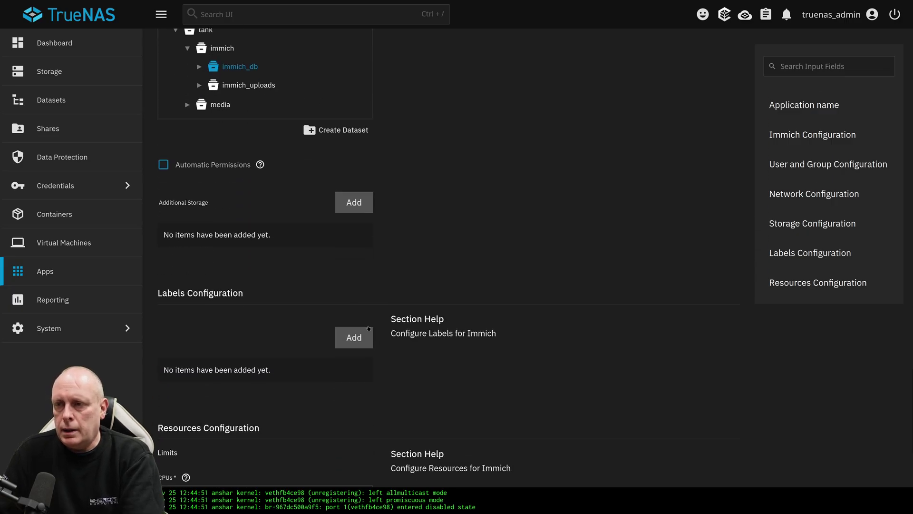
{"action": "scroll", "coordinate": [271, 300], "scroll_direction": "down", "scroll_amount": 1}
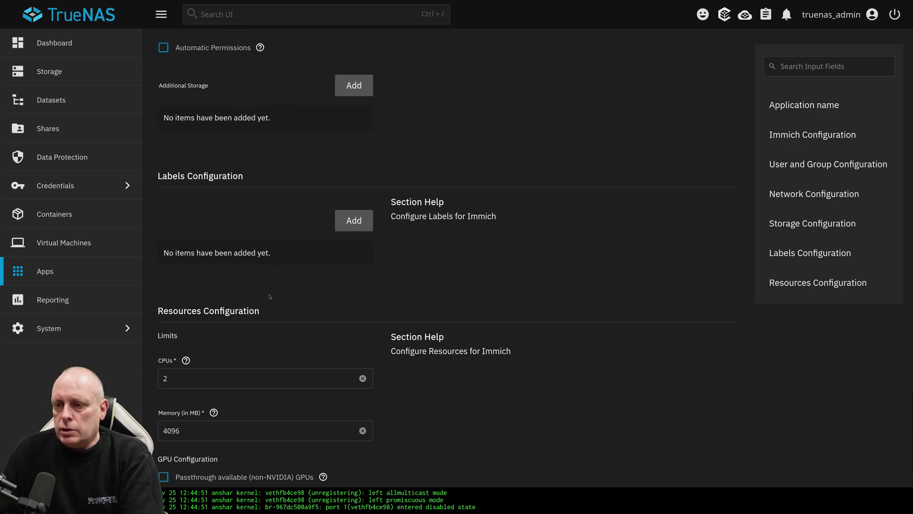
{"action": "scroll", "coordinate": [262, 290], "scroll_direction": "up", "scroll_amount": 2}
{"action": "scroll", "coordinate": [241, 275], "scroll_direction": "up", "scroll_amount": 1}
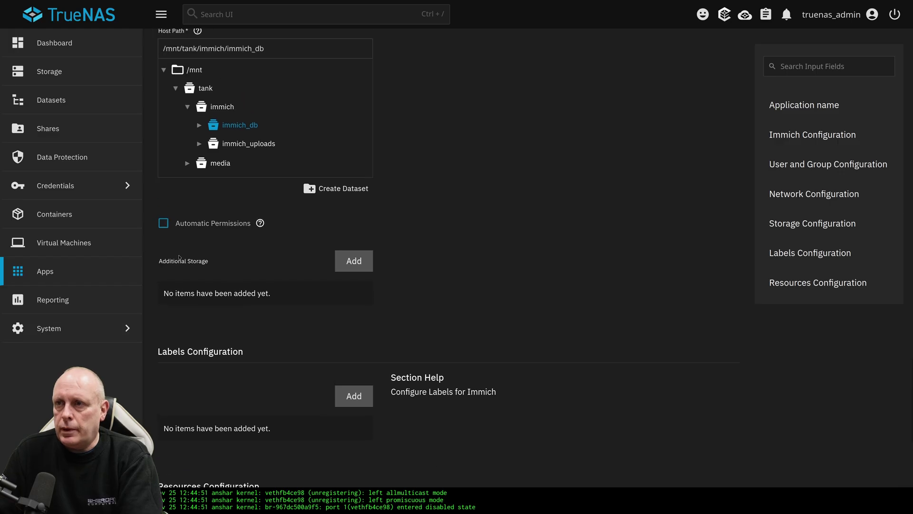
{"action": "left_click", "coordinate": [164, 224]}
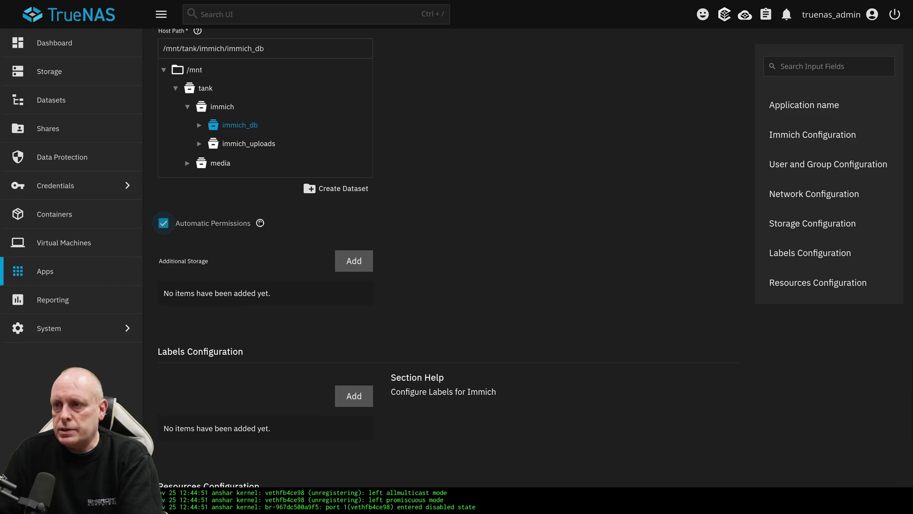
{"action": "left_click", "coordinate": [260, 223]}
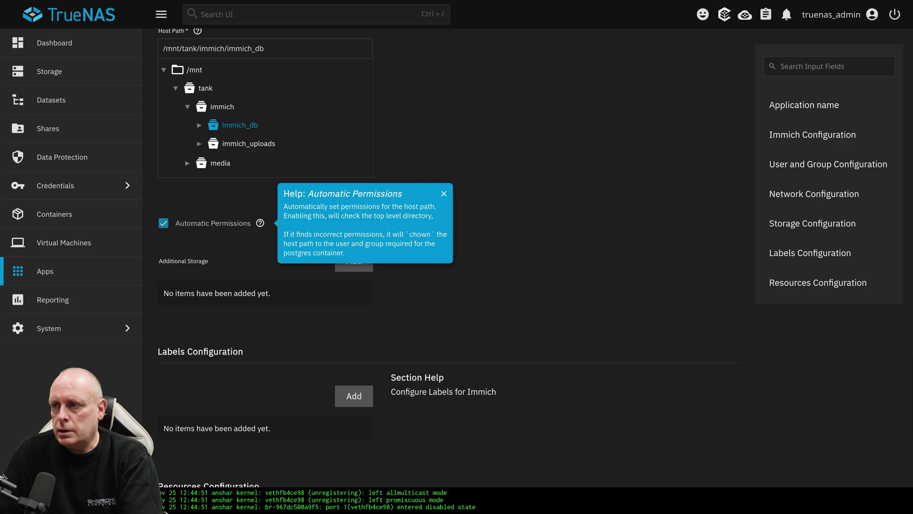
{"action": "left_click", "coordinate": [228, 213]}
{"action": "scroll", "coordinate": [241, 244], "scroll_direction": "down", "scroll_amount": 4}
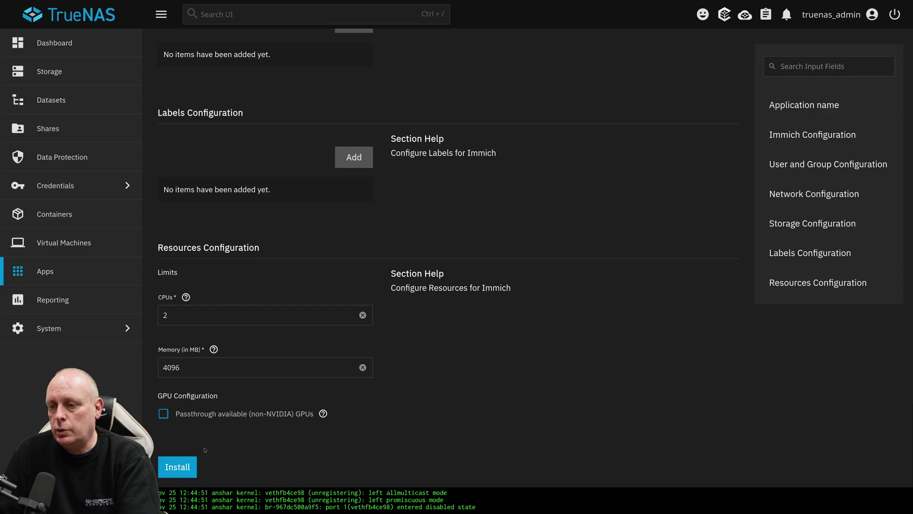
- Run the Immich install and close the pull rate limit failure dialog
{"action": "left_click", "coordinate": [178, 465]}
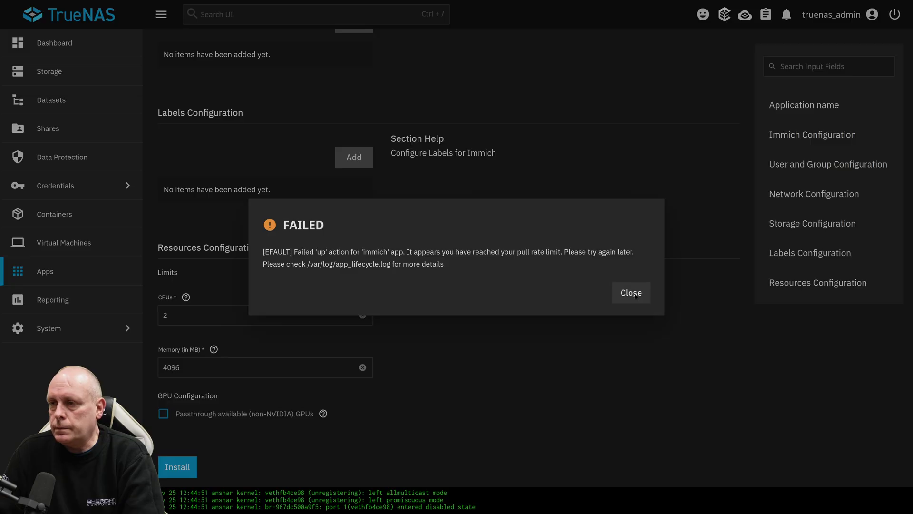
{"action": "left_click", "coordinate": [635, 293]}
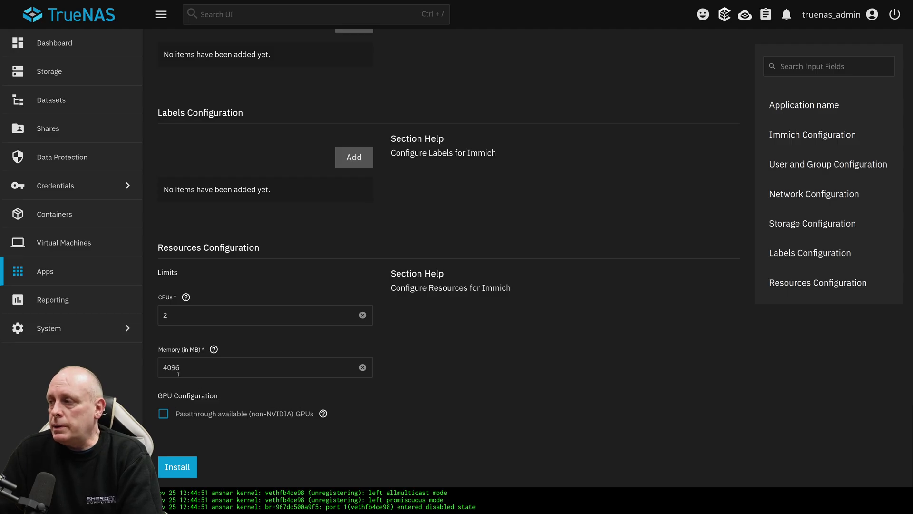
- Leave the install form and confirm discarding the unsaved Immich settings
{"action": "scroll", "coordinate": [55, 275], "scroll_direction": "up", "scroll_amount": 15}
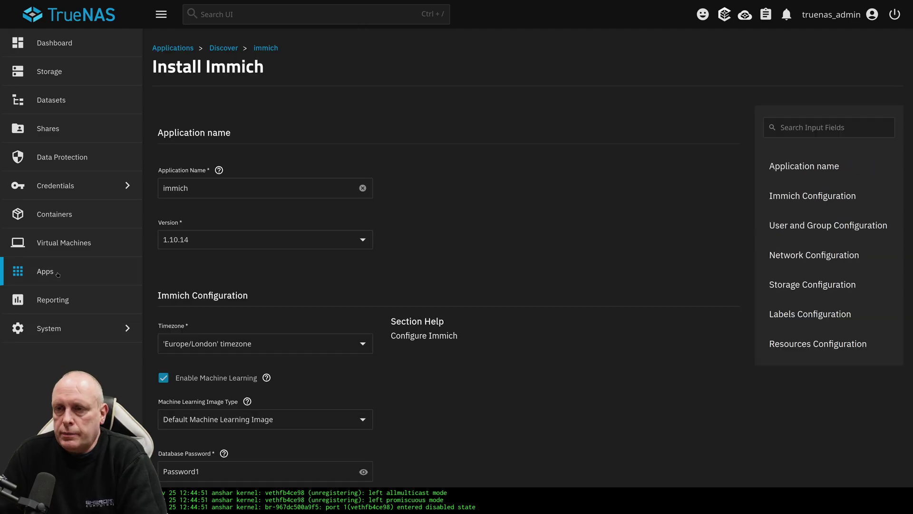
{"action": "left_click", "coordinate": [56, 275]}
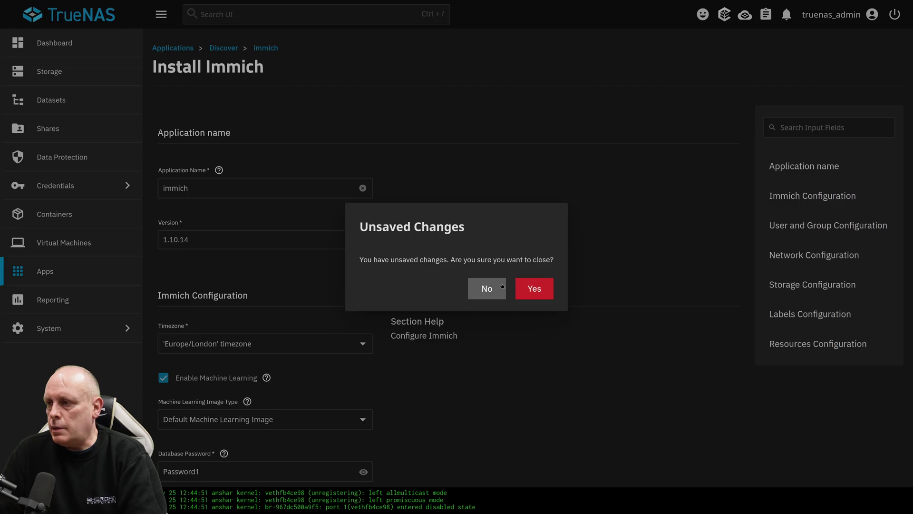
{"action": "left_click", "coordinate": [517, 295]}
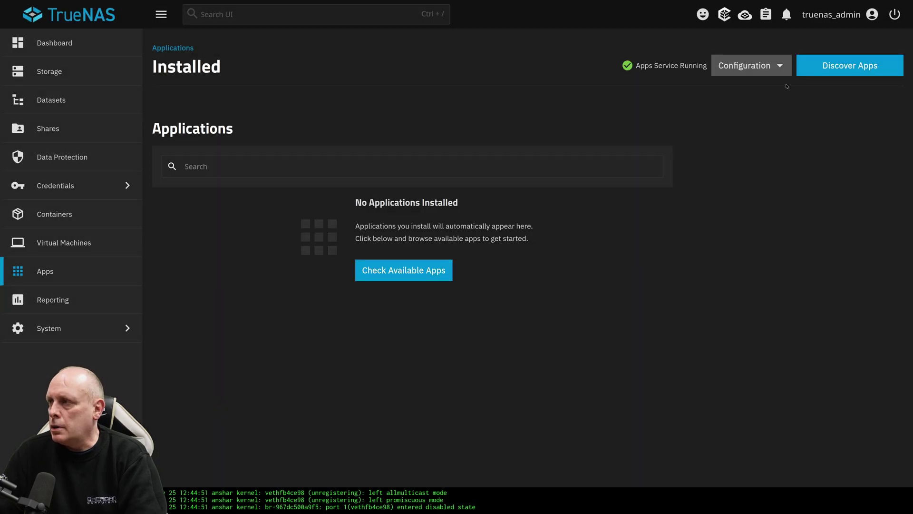
- Add a Docker Hub registry sign-in with the account's username and password
{"action": "left_click", "coordinate": [751, 66]}
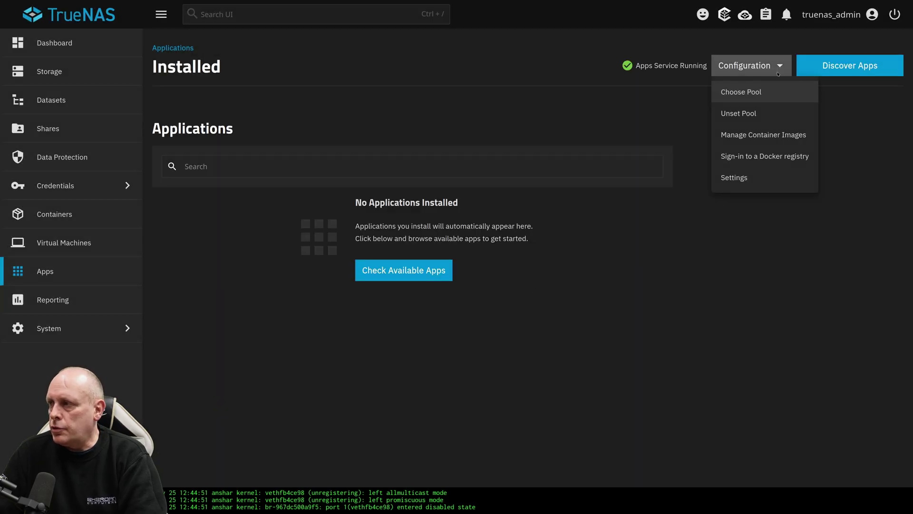
{"action": "left_click", "coordinate": [770, 158]}
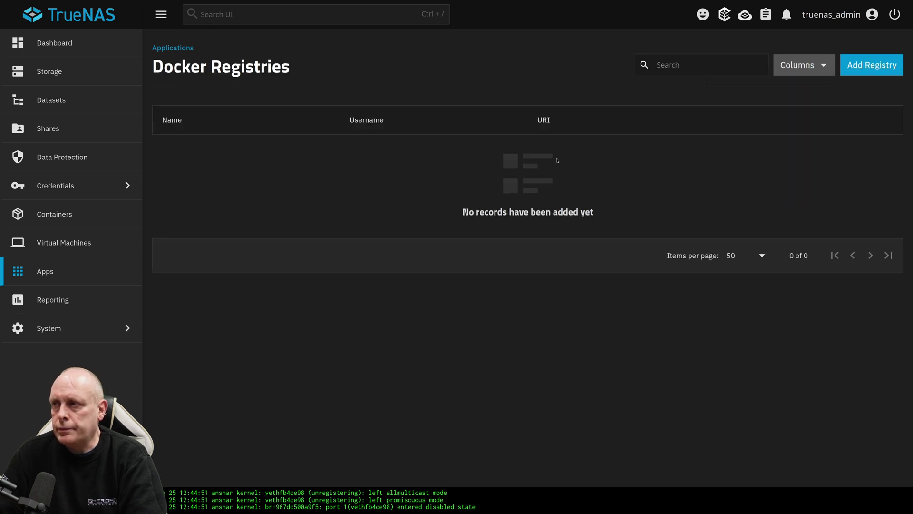
{"action": "left_click", "coordinate": [878, 69]}
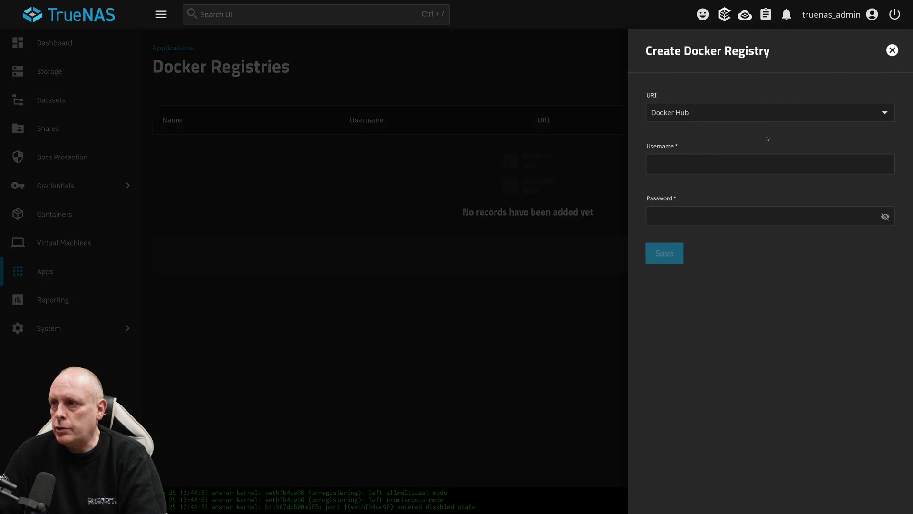
{"action": "left_click", "coordinate": [733, 121]}
{"action": "left_click", "coordinate": [709, 137]}
{"action": "left_click", "coordinate": [703, 168]}
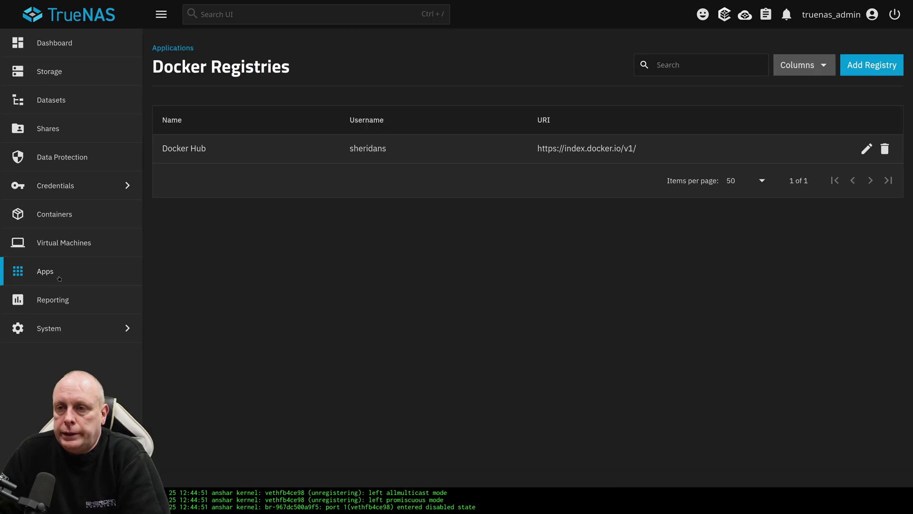
{"action": "left_click", "coordinate": [57, 274]}
- Reinstall Immich from the Discover catalog and open its Web UI on port 30041
{"action": "left_click", "coordinate": [294, 164]}
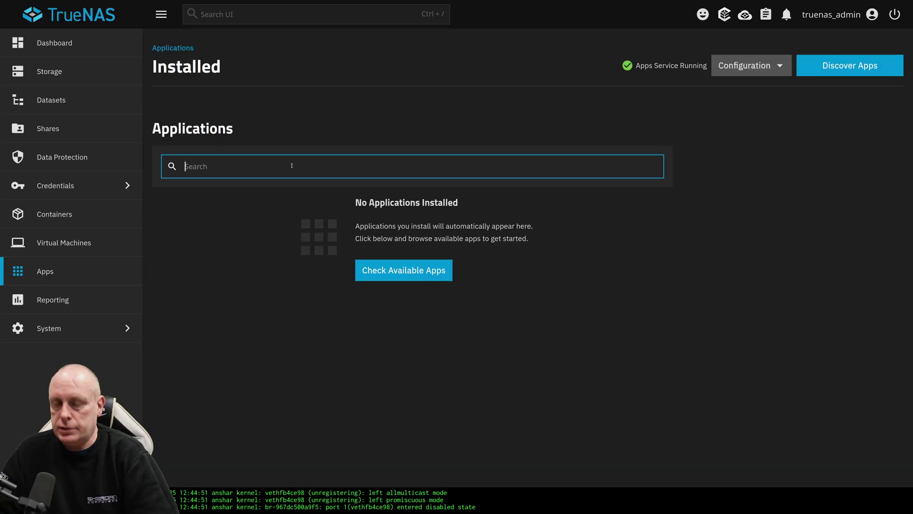
{"action": "type", "text": "immich"}
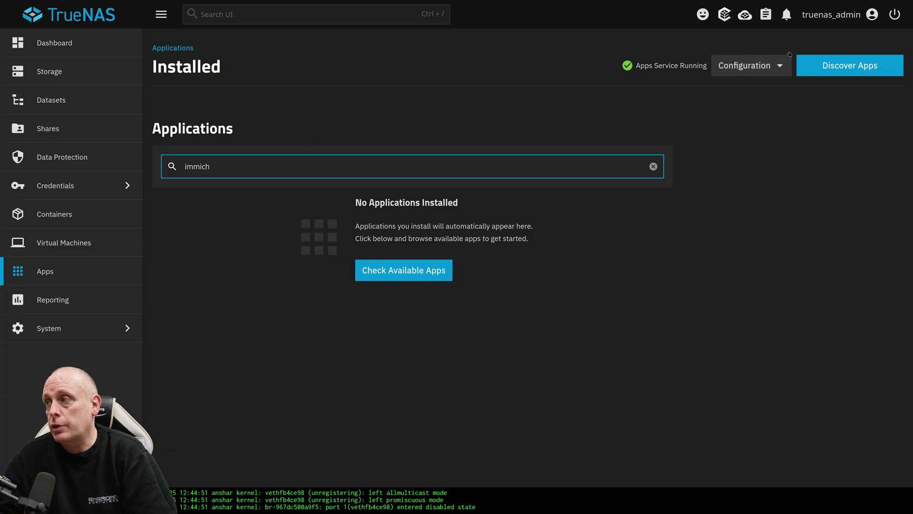
{"action": "left_click", "coordinate": [839, 65]}
{"action": "left_click", "coordinate": [304, 280]}
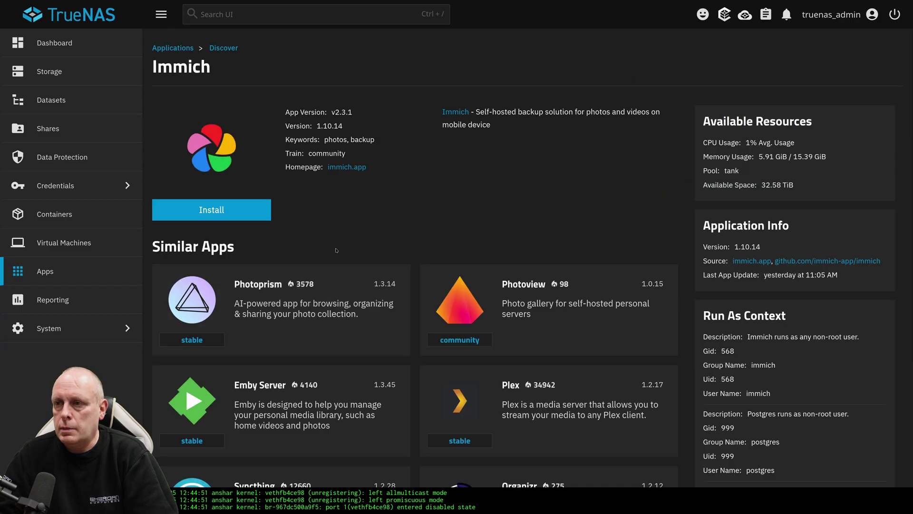
{"action": "left_click", "coordinate": [249, 209]}
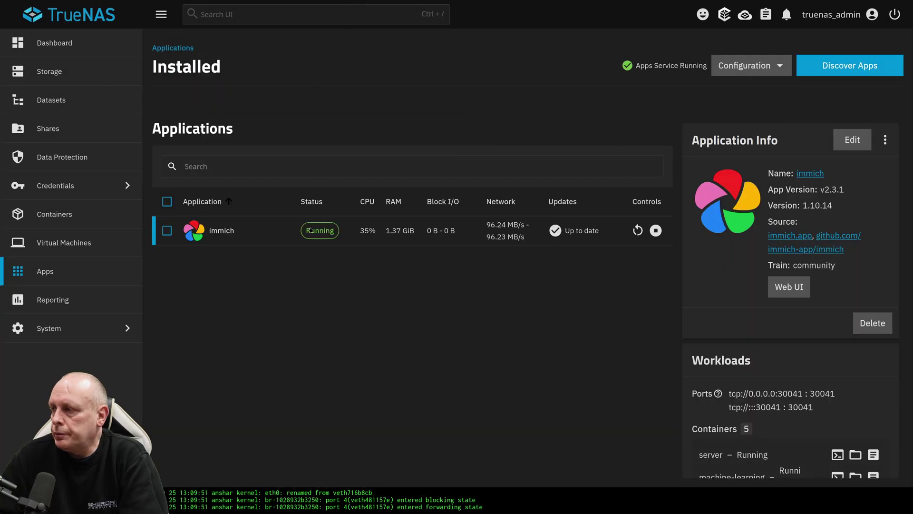
{"action": "left_click", "coordinate": [790, 286]}
- Register the Immich admin account with the admin's email, name and password
{"action": "left_click", "coordinate": [552, 322]}
{"action": "left_click", "coordinate": [445, 326]}
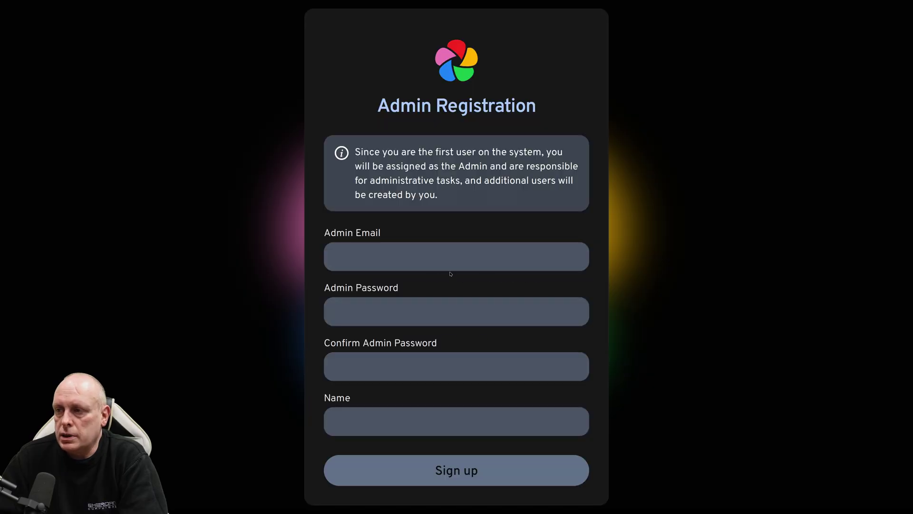
{"action": "left_click", "coordinate": [465, 256]}
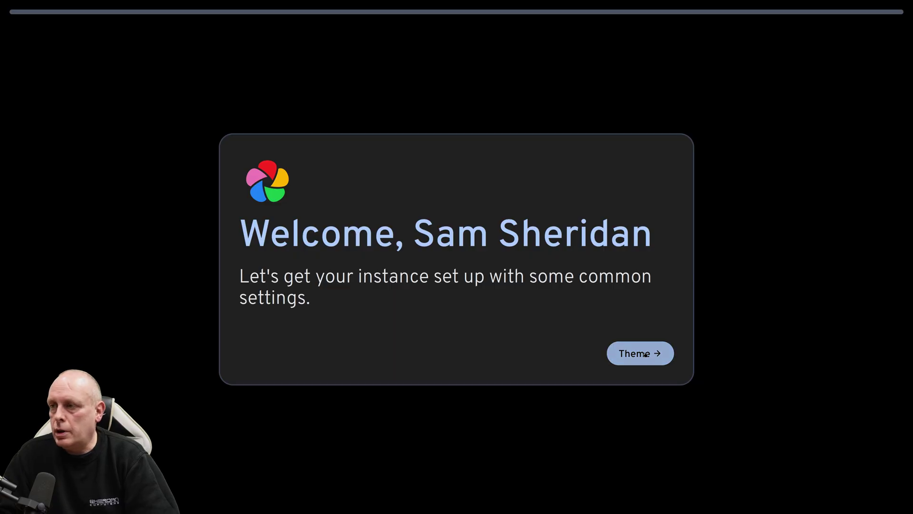
{"action": "left_click", "coordinate": [645, 354]}
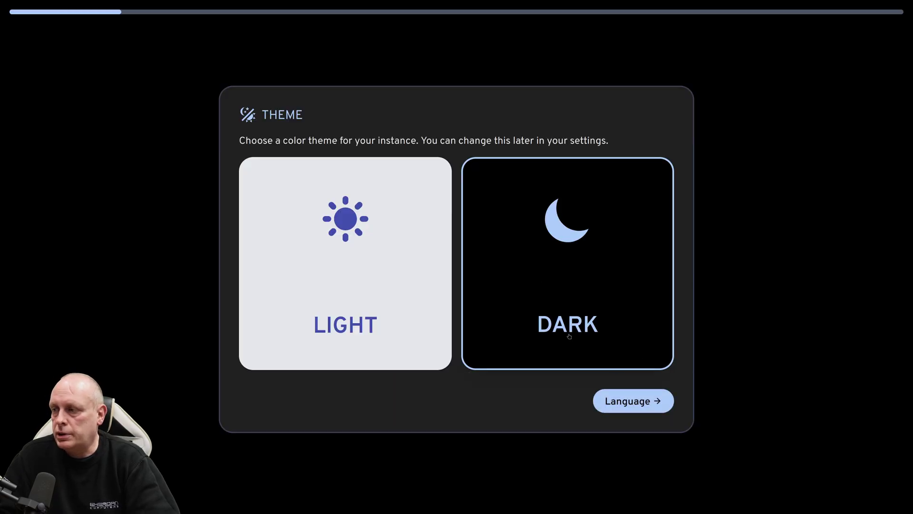
- Step through theme, language and privacy pages, enable the storage template, and finish onboarding
{"action": "left_click", "coordinate": [628, 402]}
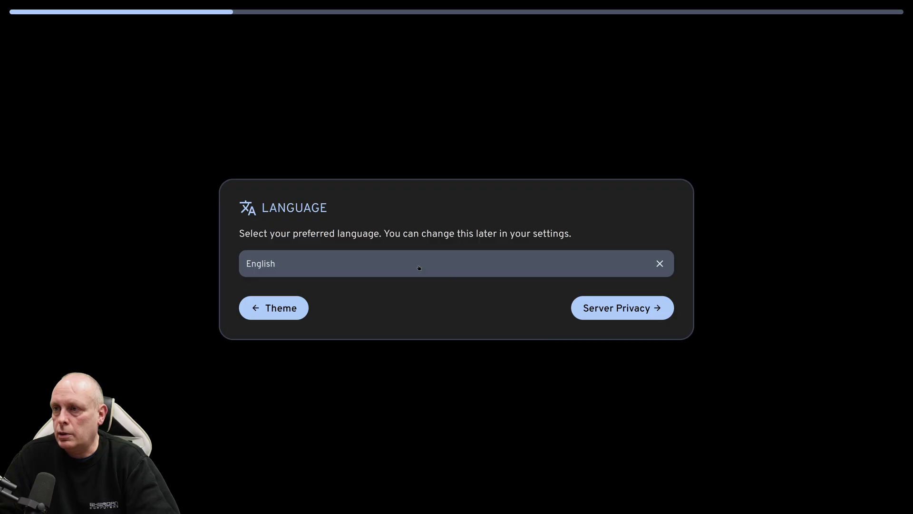
{"action": "left_click", "coordinate": [605, 314]}
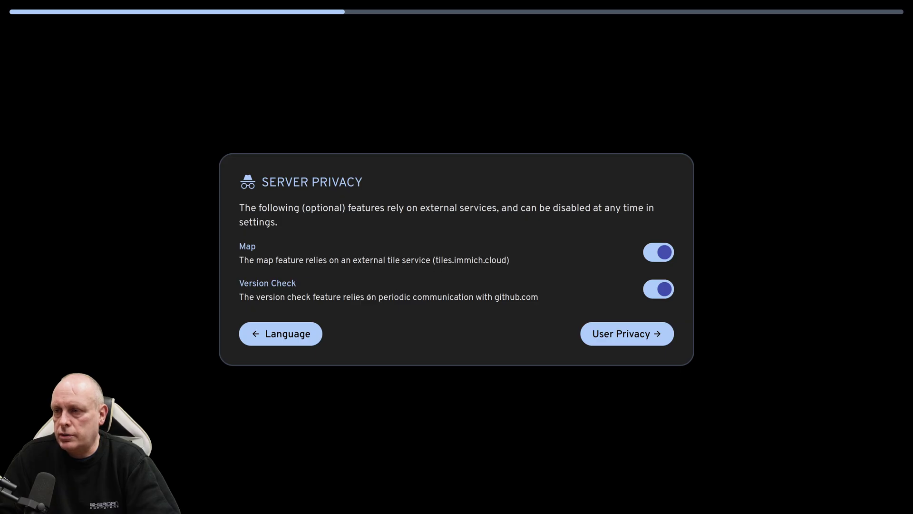
{"action": "left_click", "coordinate": [623, 332]}
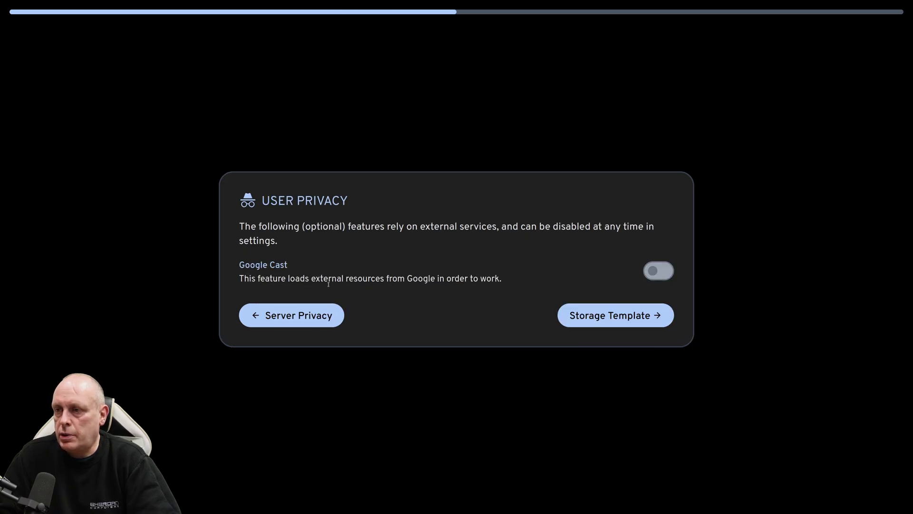
{"action": "left_click", "coordinate": [590, 311]}
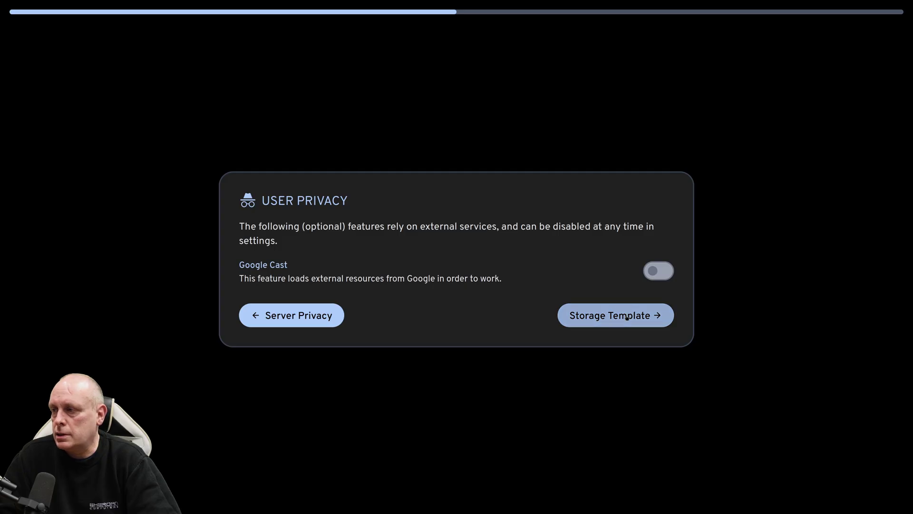
{"action": "left_click", "coordinate": [375, 287]}
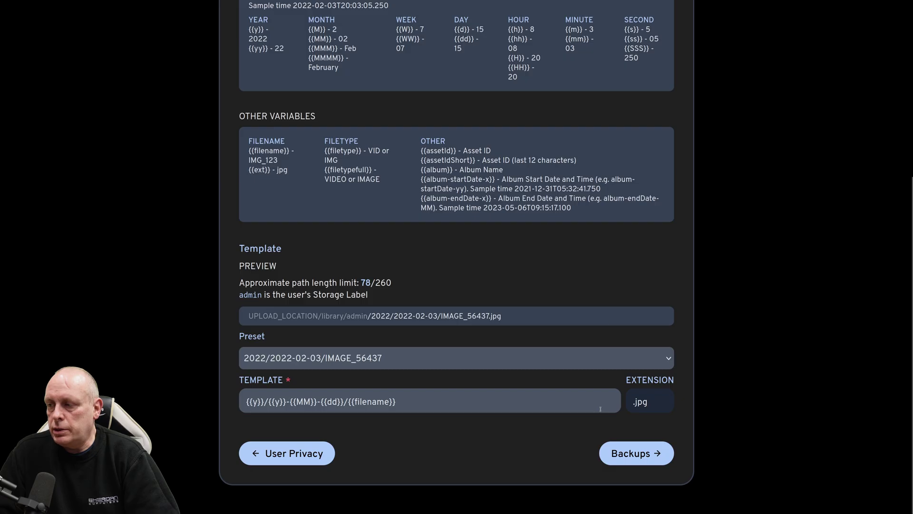
{"action": "left_click", "coordinate": [633, 453]}
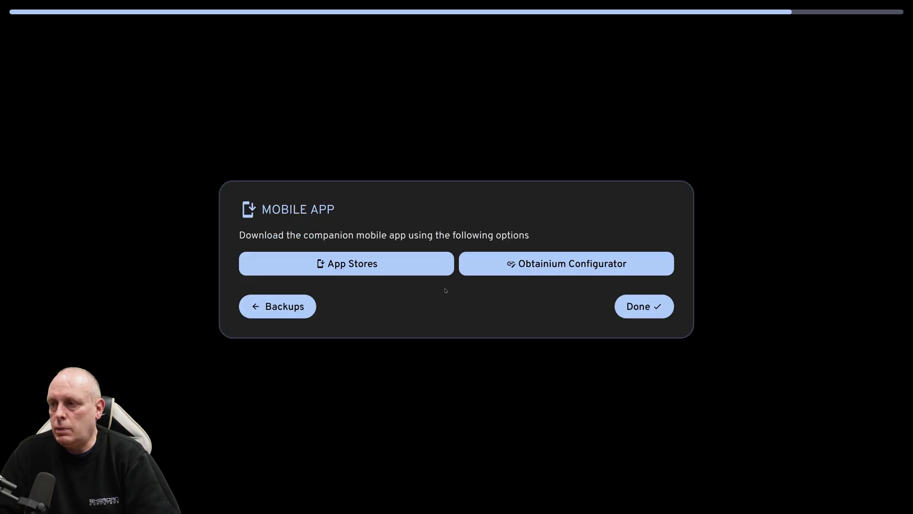
{"action": "left_click", "coordinate": [609, 308]}
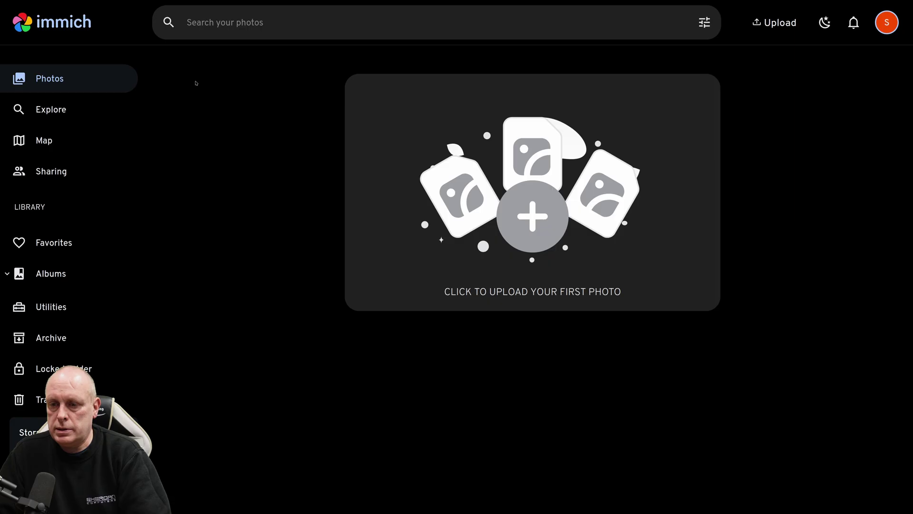
{"action": "left_click", "coordinate": [129, 7]}
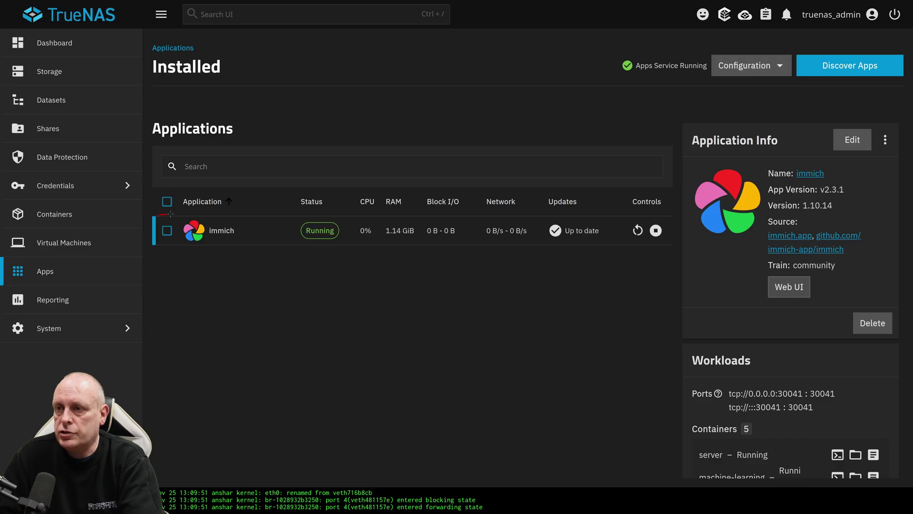
- Check usage of tank/immich: immich_db at 102.2 MiB, immich_uploads at 144 KiB
{"action": "mouse_move", "coordinate": [171, 213]}
{"action": "left_mouse_down"}
{"action": "mouse_move", "coordinate": [142, 232]}
{"action": "mouse_move", "coordinate": [181, 216]}
{"action": "left_mouse_up"}
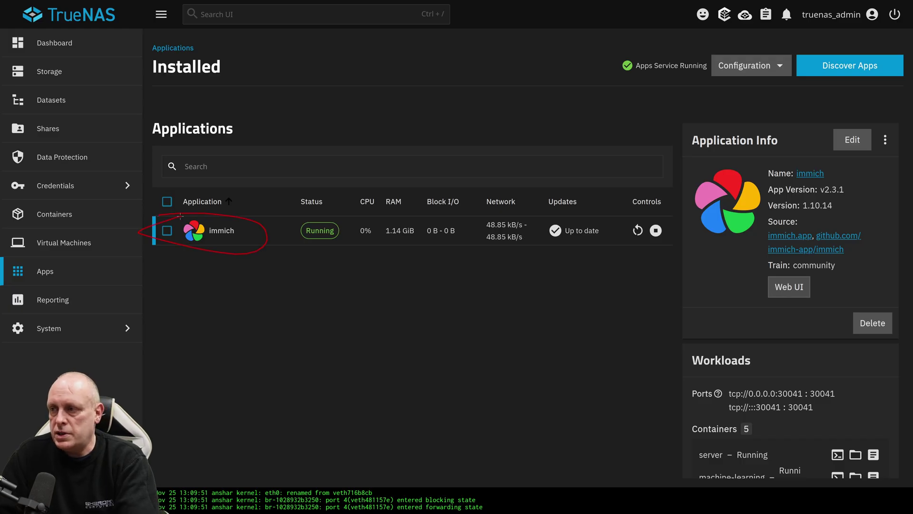
{"action": "key", "text": "Escape"}
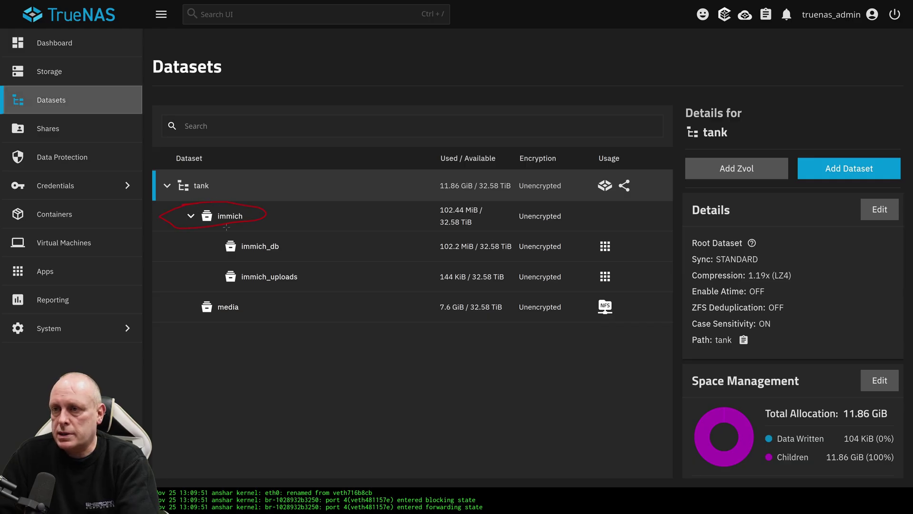
{"action": "key", "text": "Escape"}
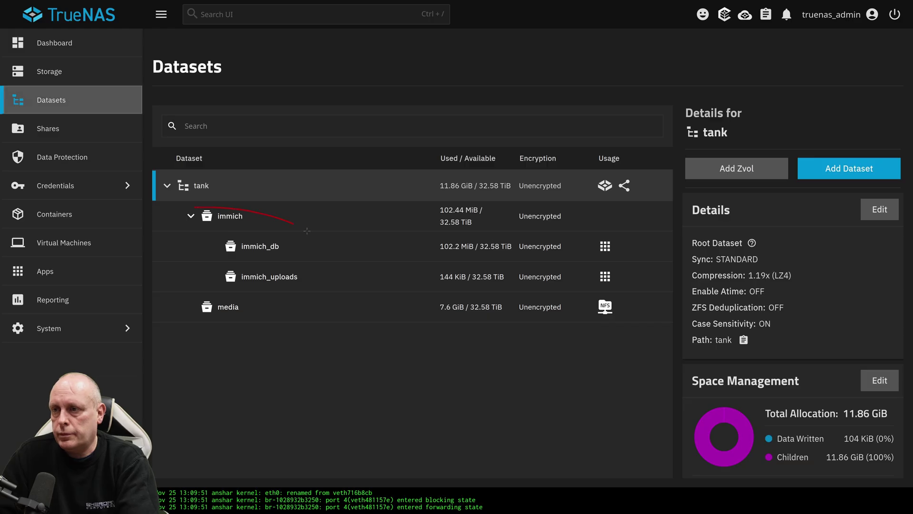
{"action": "key", "text": "Escape"}
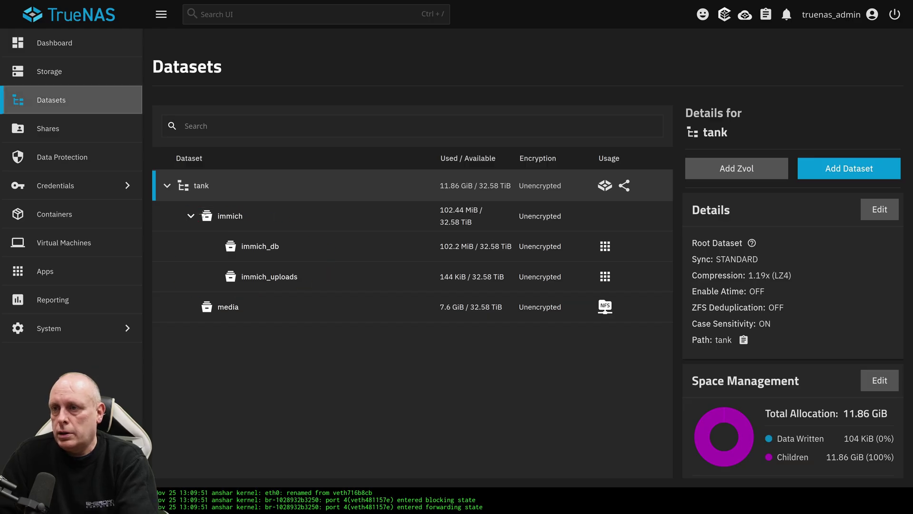